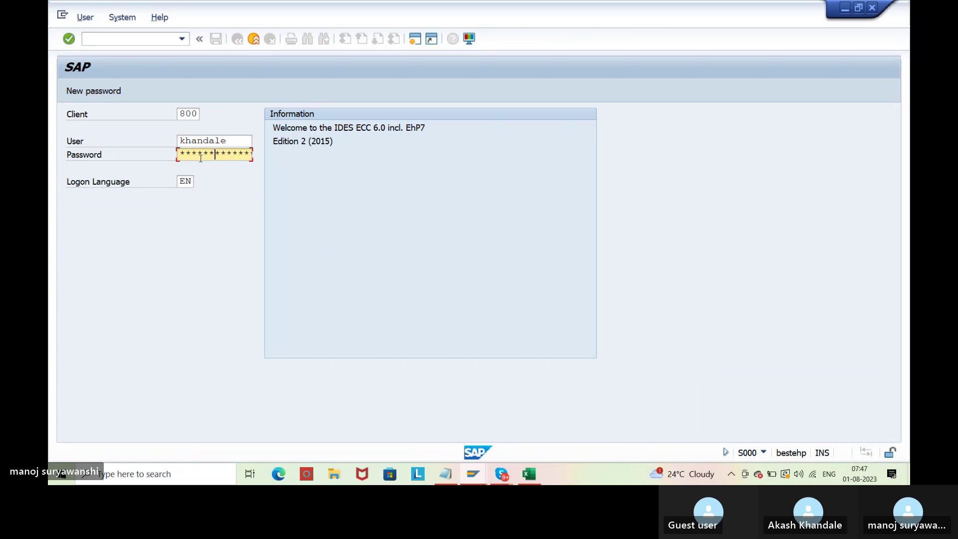
key(Return)
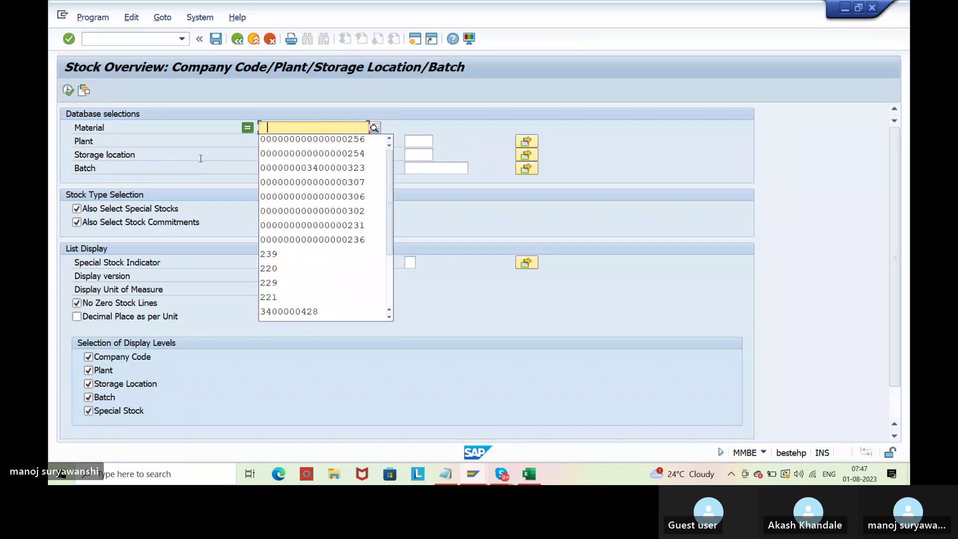
key(Down)
key(Return)
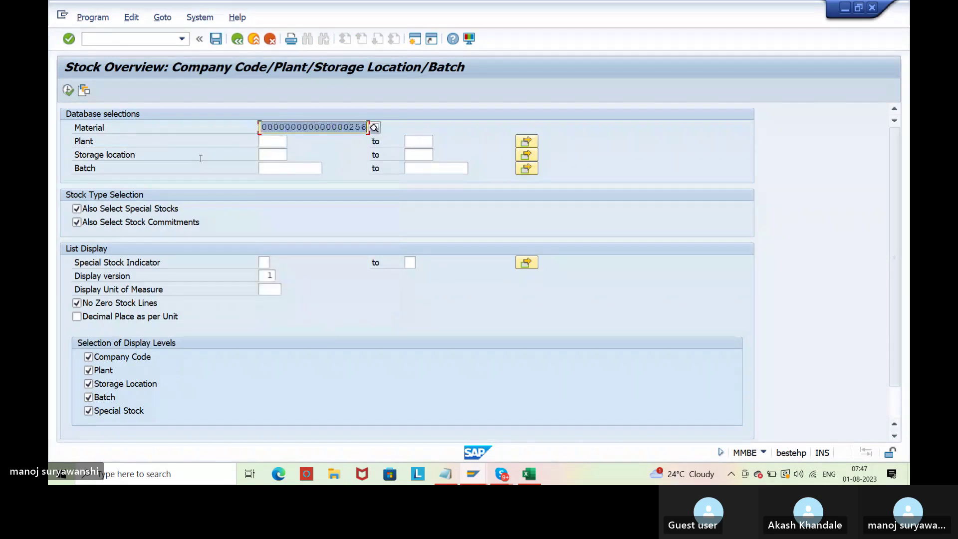
click(260, 146)
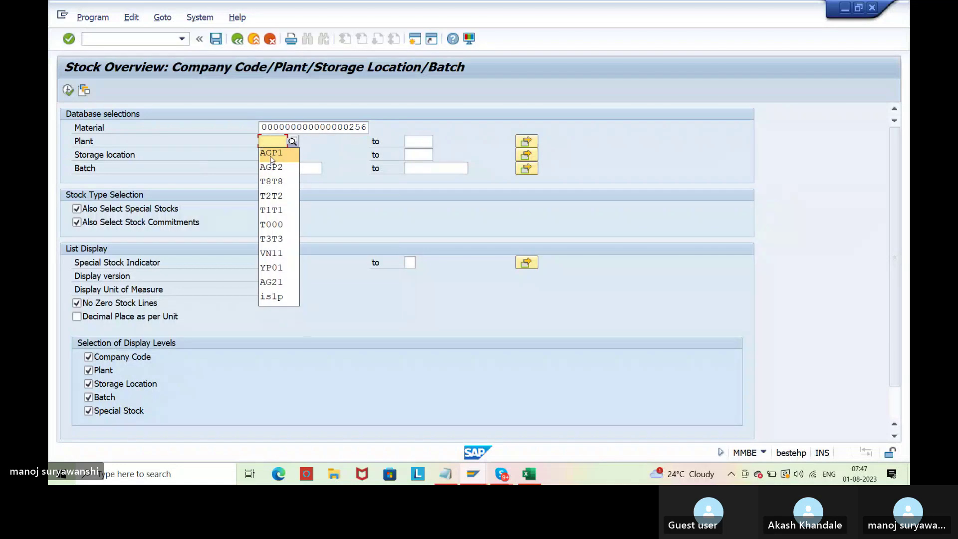
click(271, 167)
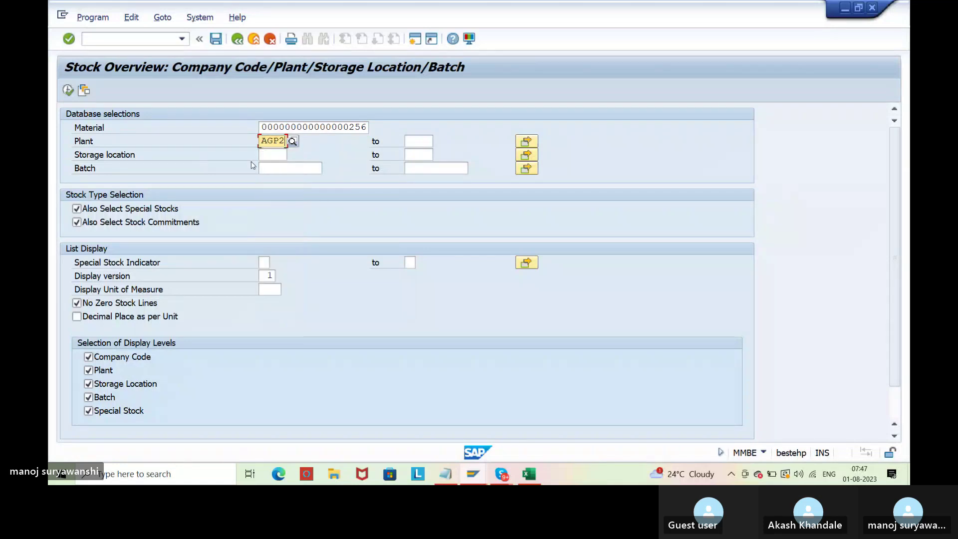
click(67, 90)
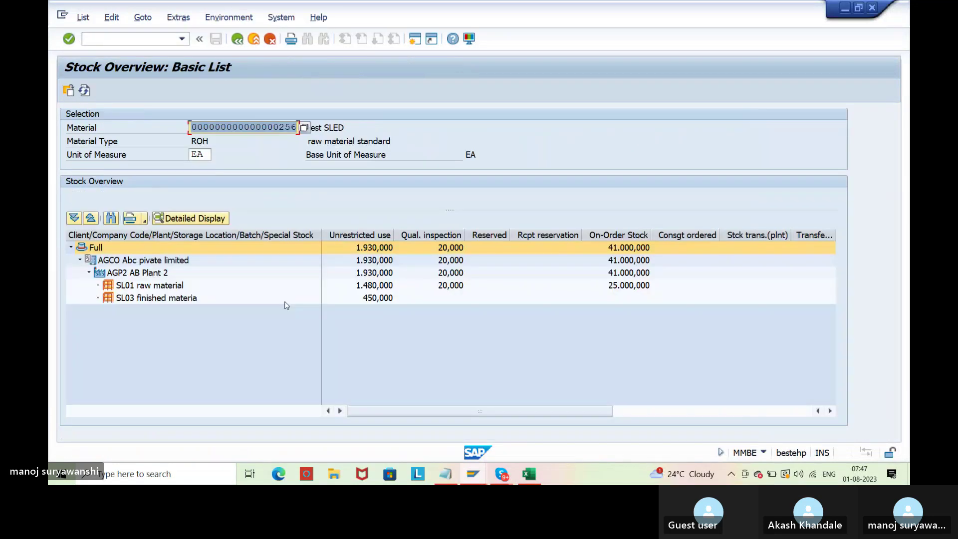
Step: Check the unrestricted stock of storage location SL01 raw material and copy the material number from the stock overview
click(375, 286)
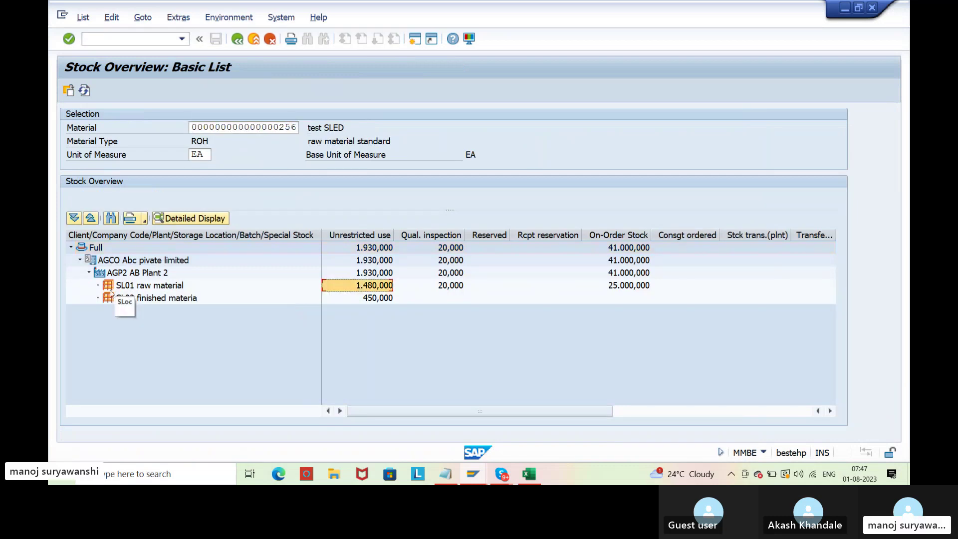
click(125, 286)
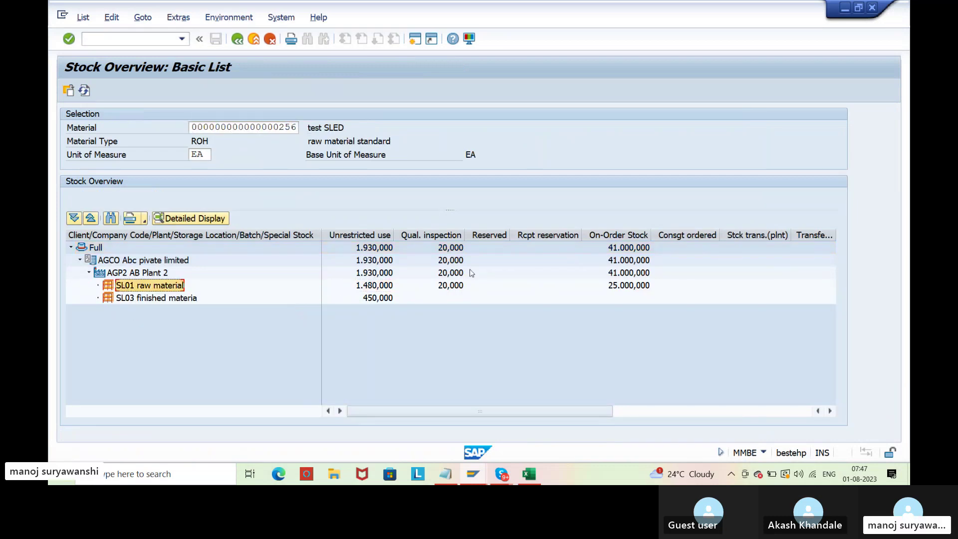
drag(192, 127, 299, 131)
key(ctrl+c)
Step: Open a new session and start transaction MI01 to create a physical inventory document
click(415, 39)
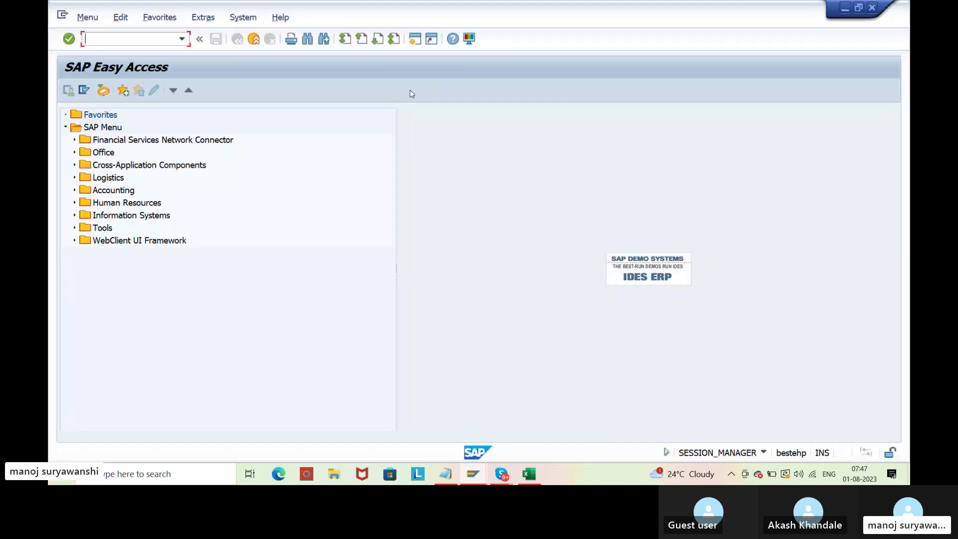
text(mi01)
key(Return)
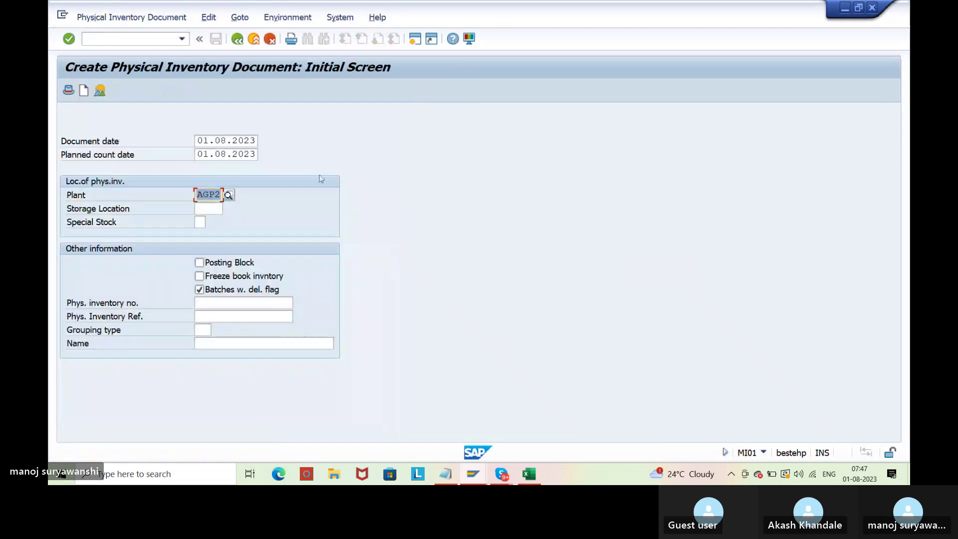
Step: Try to start the inventory document for storage location SL01 with Posting Block enabled
click(206, 212)
text(sl01)
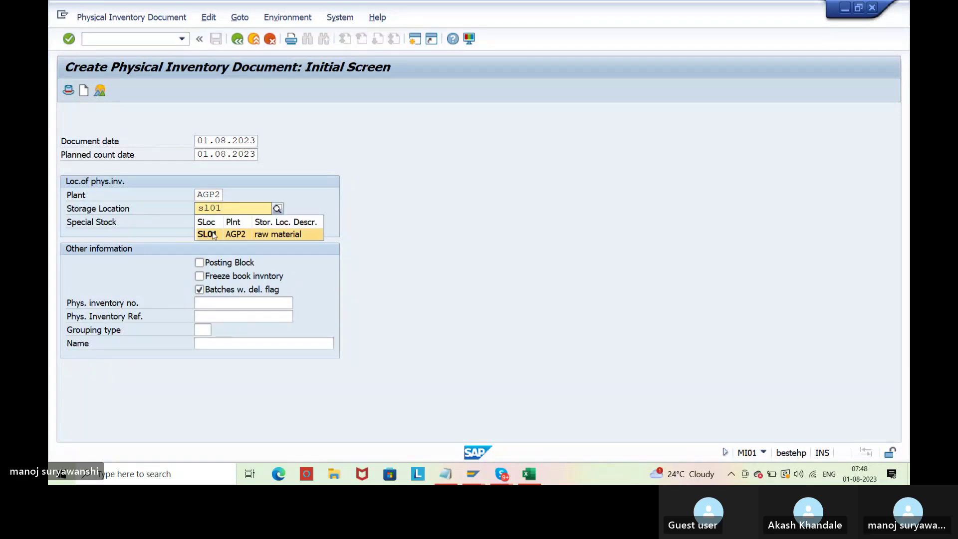
click(207, 234)
click(203, 264)
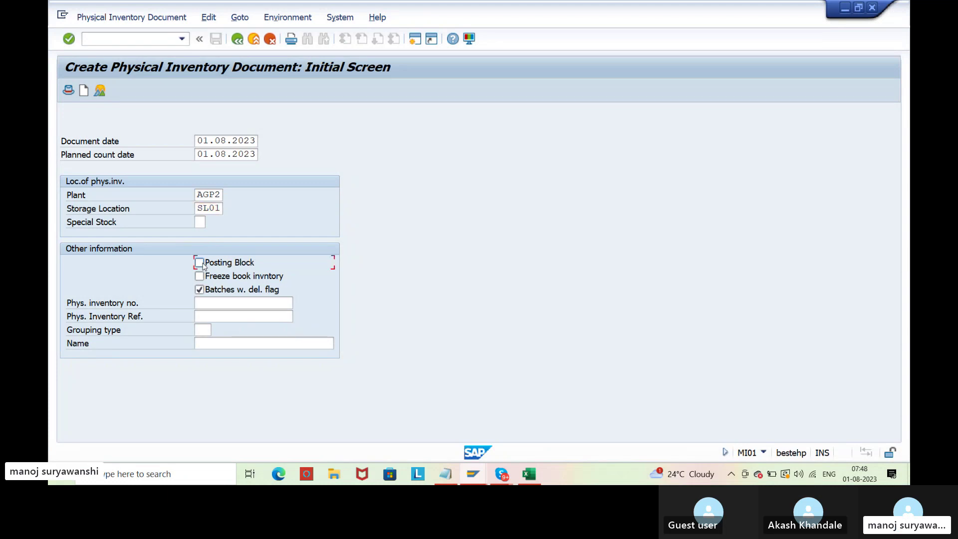
key(Return)
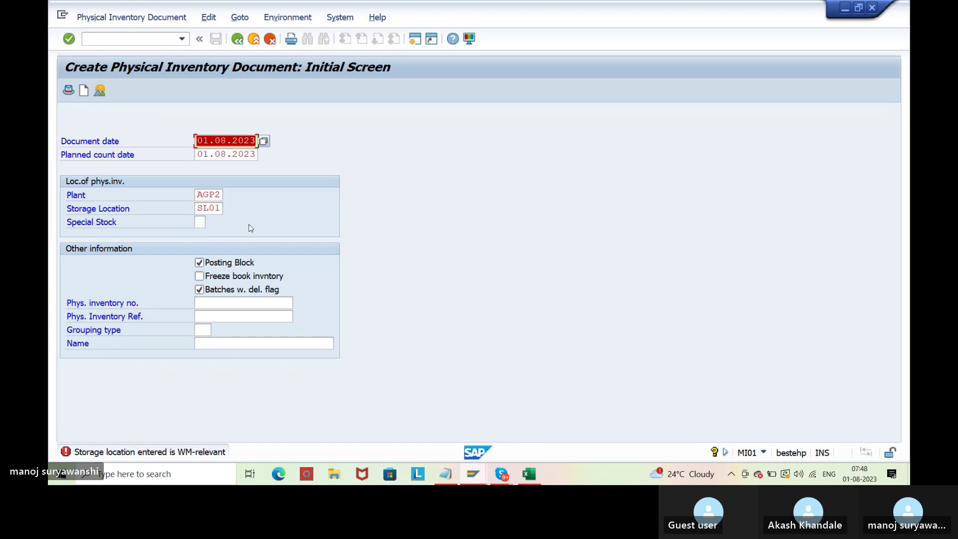
Step: Change the storage location to SL02 and continue to the document's item entry
click(225, 209)
key(BackSpace)
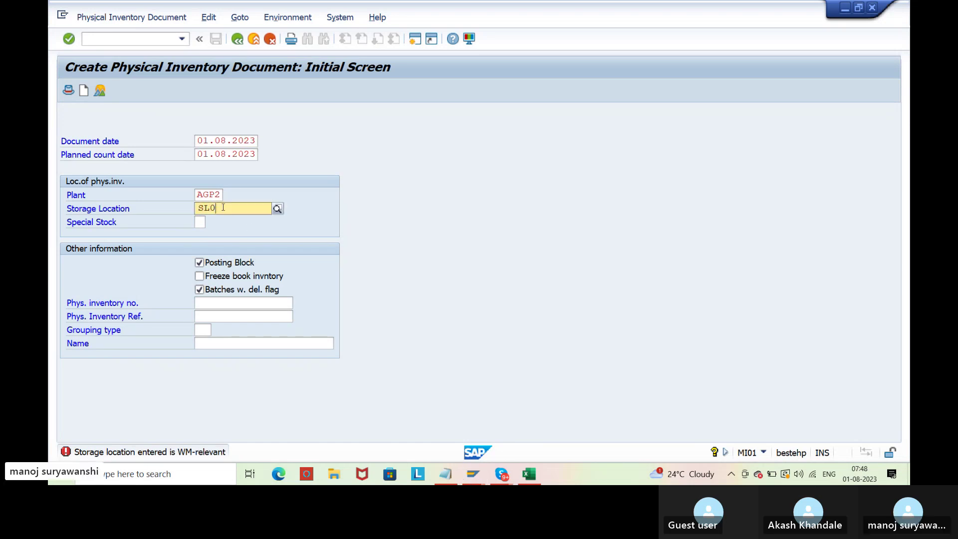
text(2)
key(Return)
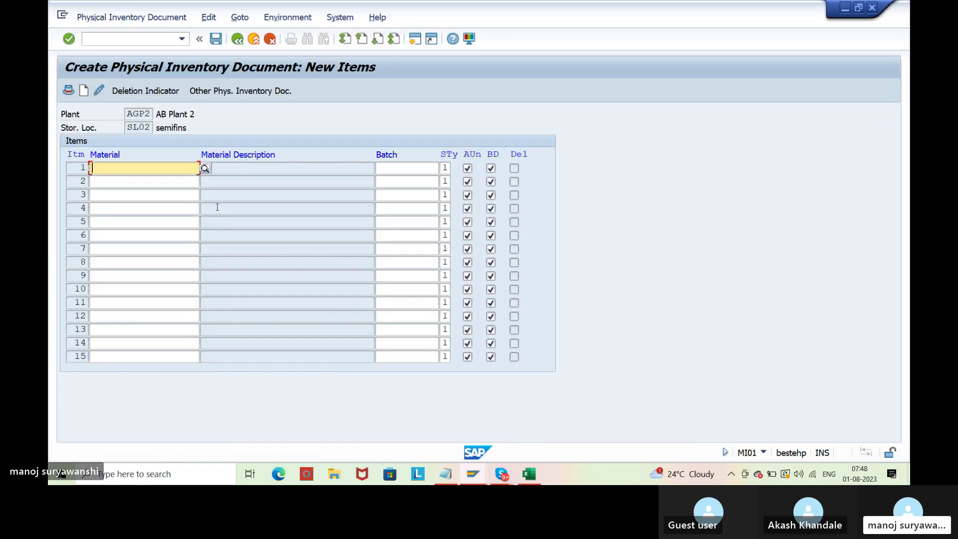
Step: Check the stock of storage location SL03 in the stock overview and return to the inventory document
key(alt+Tab)
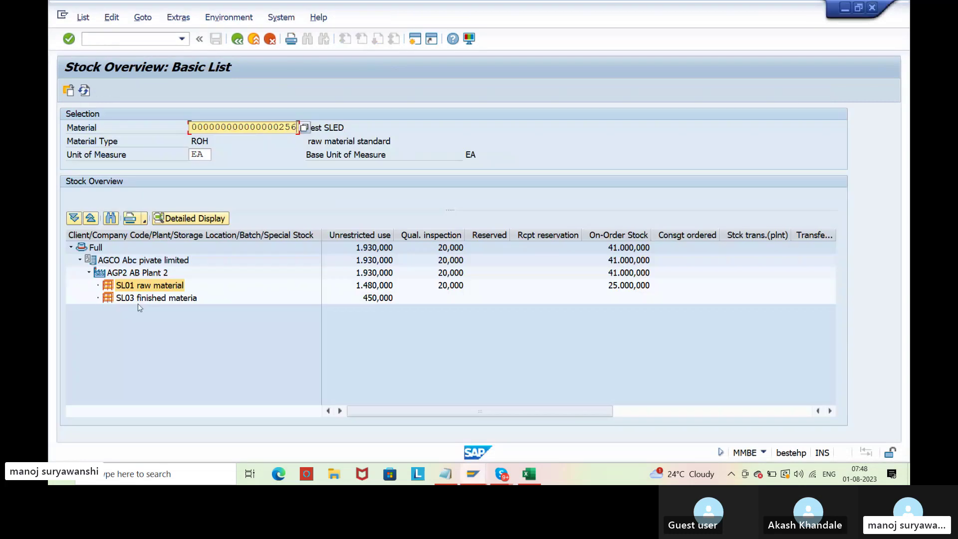
click(139, 300)
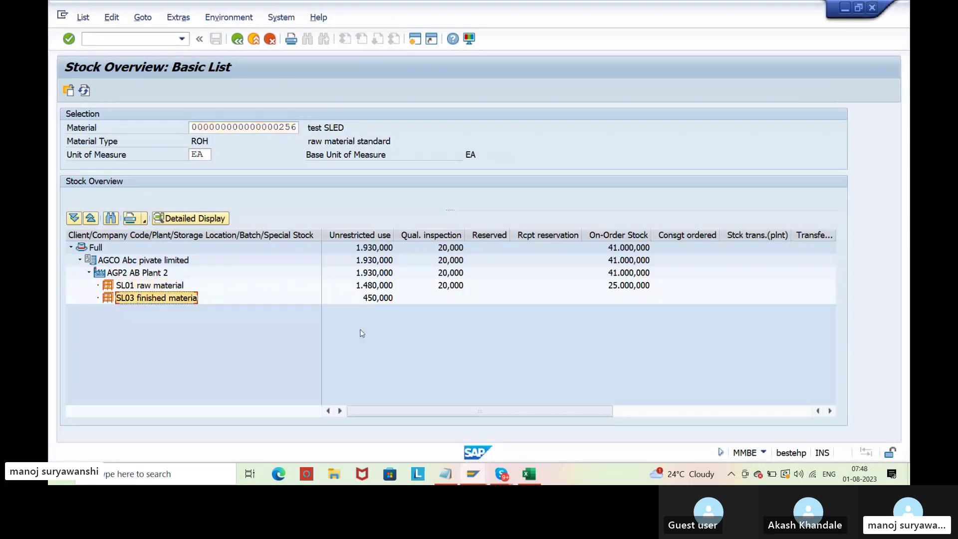
key(alt+Tab)
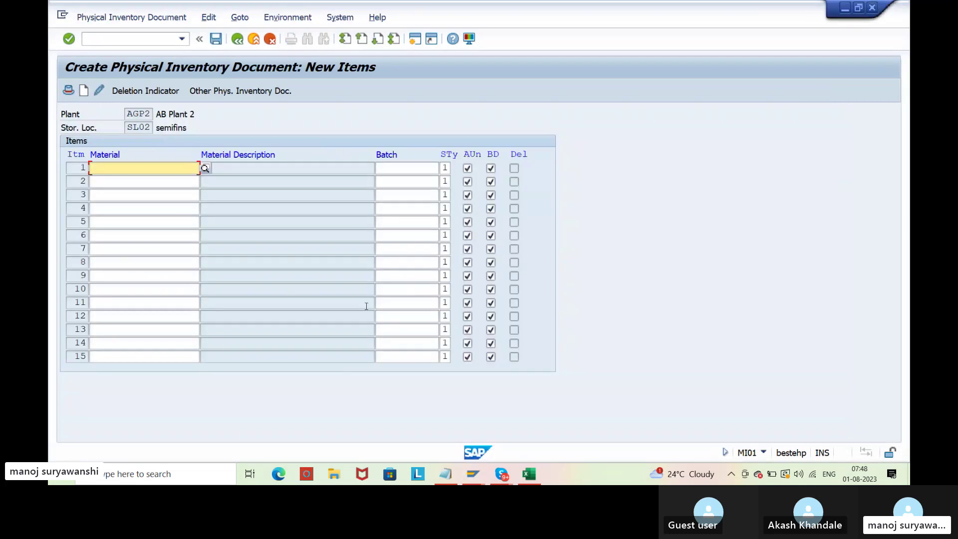
Step: Restart transaction MI01, set the storage location to SL03 with Posting Block enabled, and continue to item entry
click(254, 39)
text(mi01)
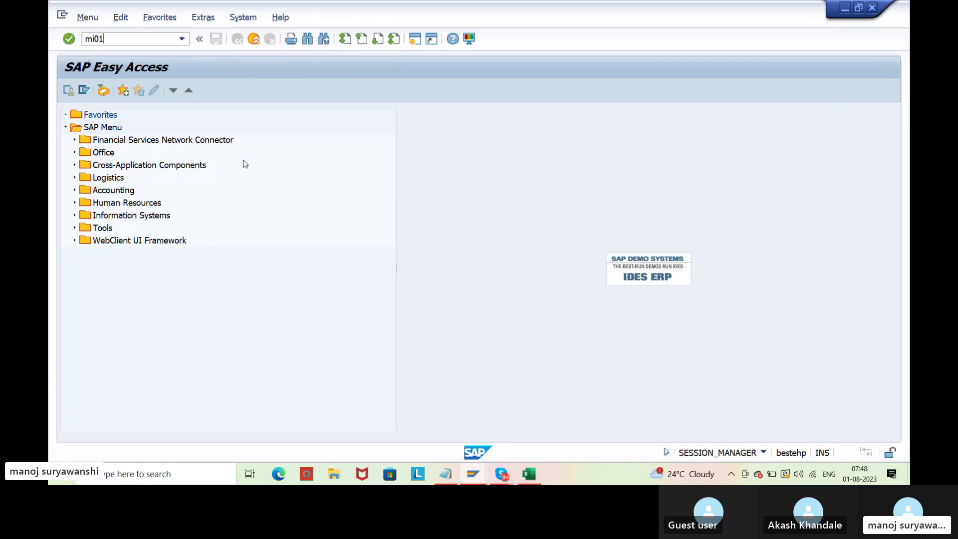
key(Return)
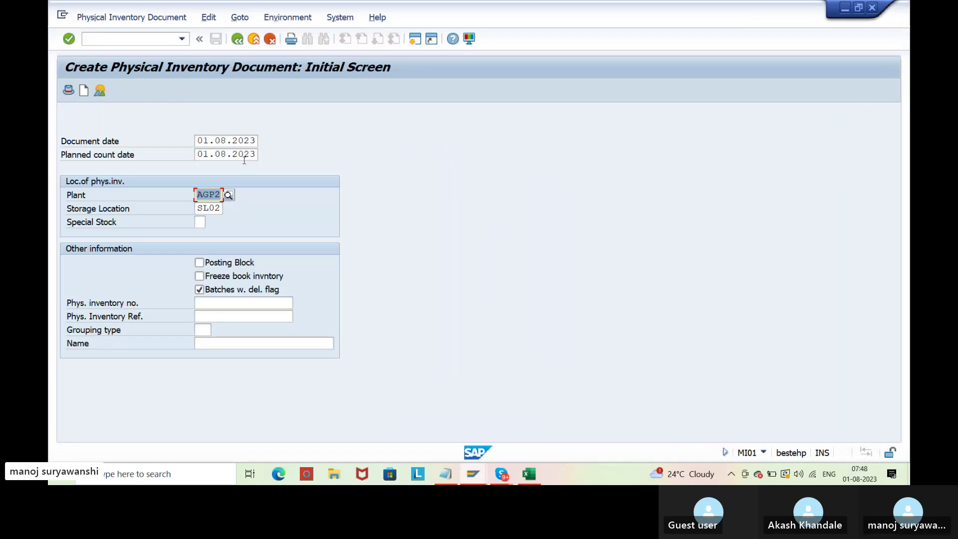
click(221, 208)
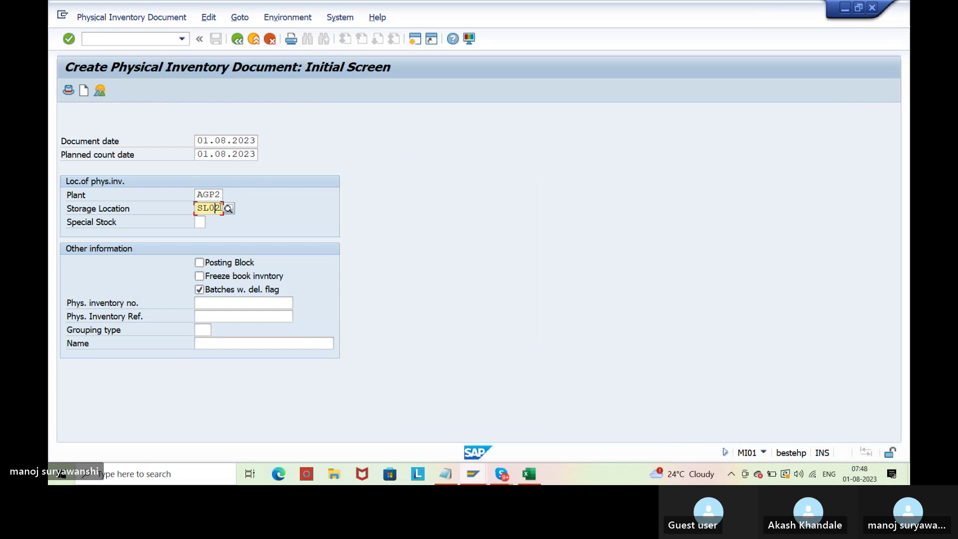
key(BackSpace)
text(3)
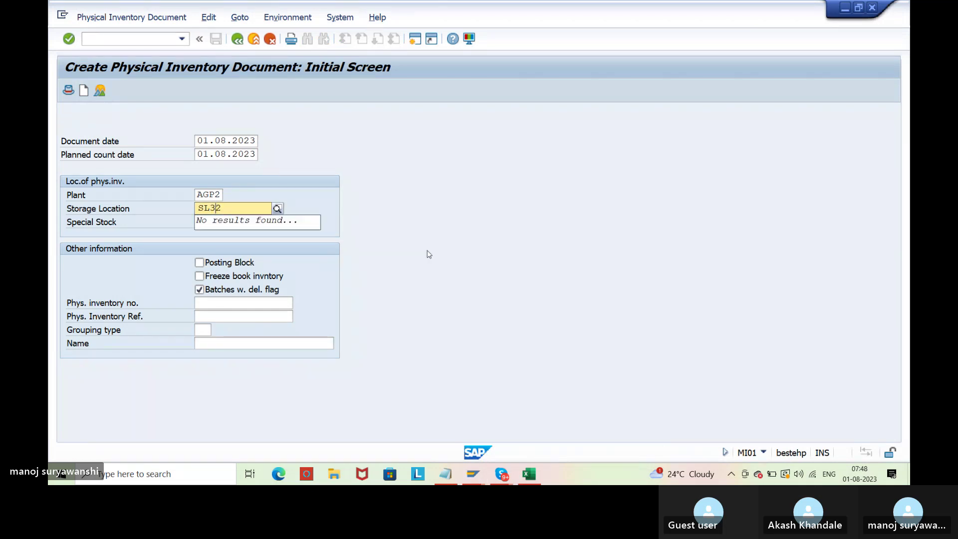
key(Delete)
key(BackSpace)
text(03)
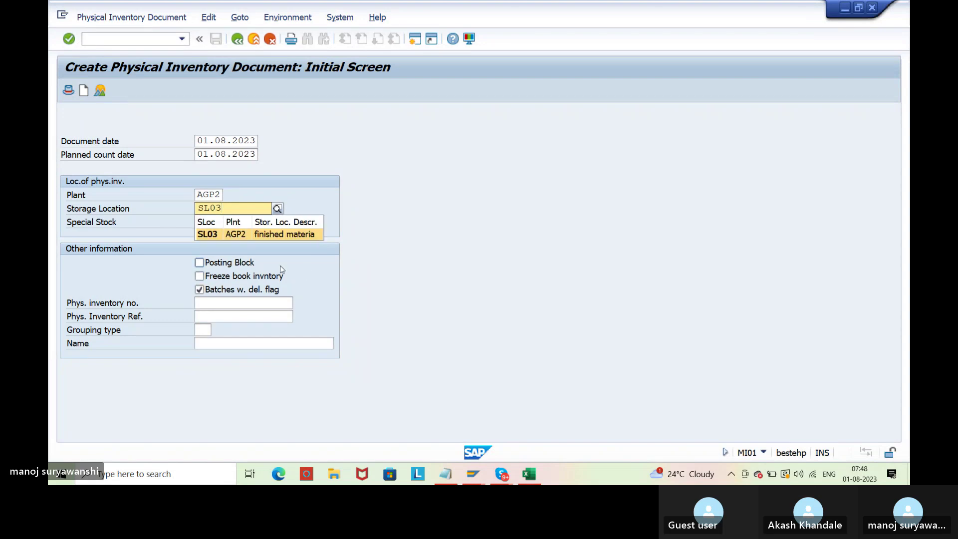
click(231, 234)
click(214, 260)
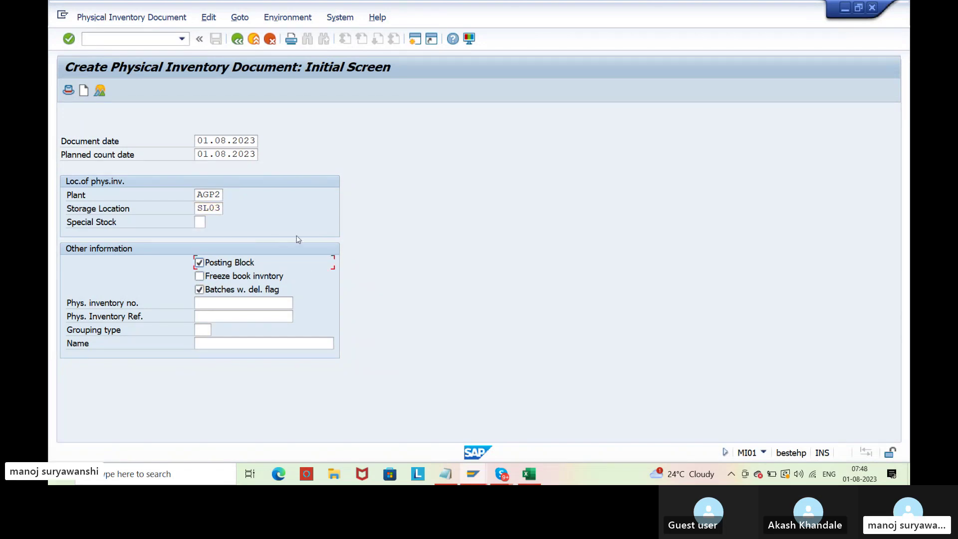
key(Return)
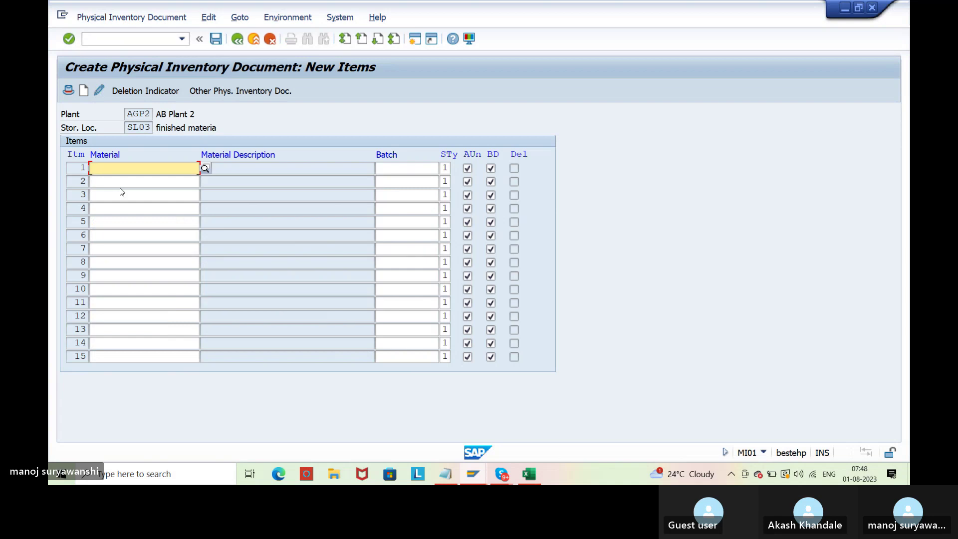
key(alt+Tab)
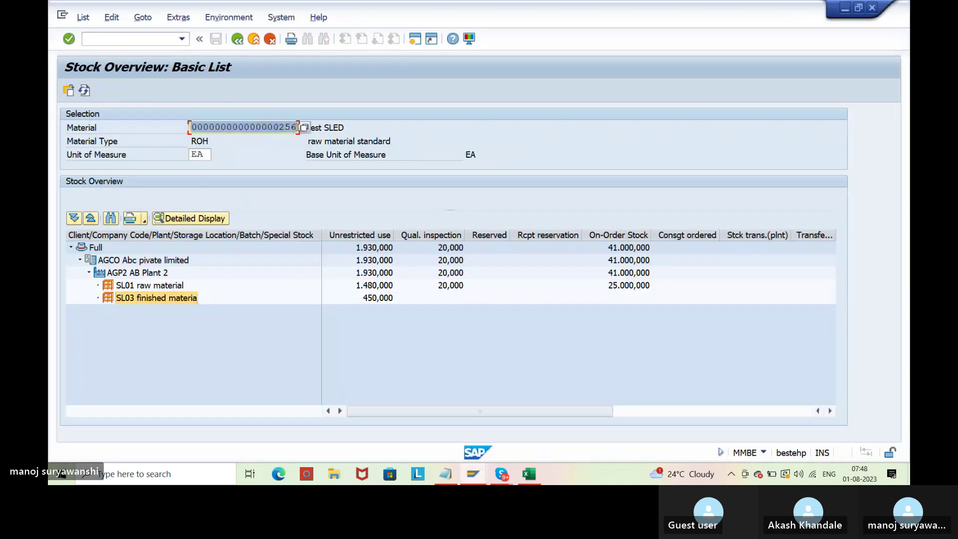
key(alt+Tab)
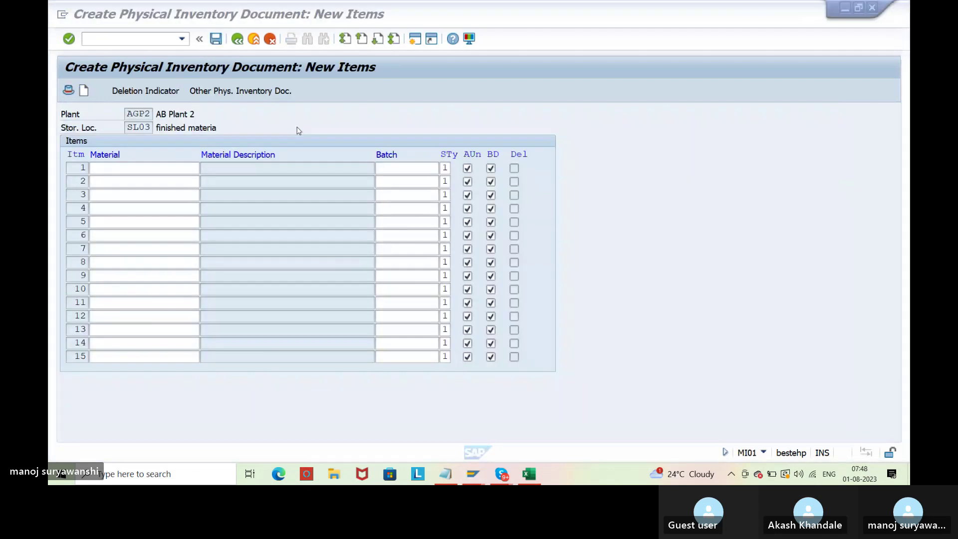
key(ctrl+v)
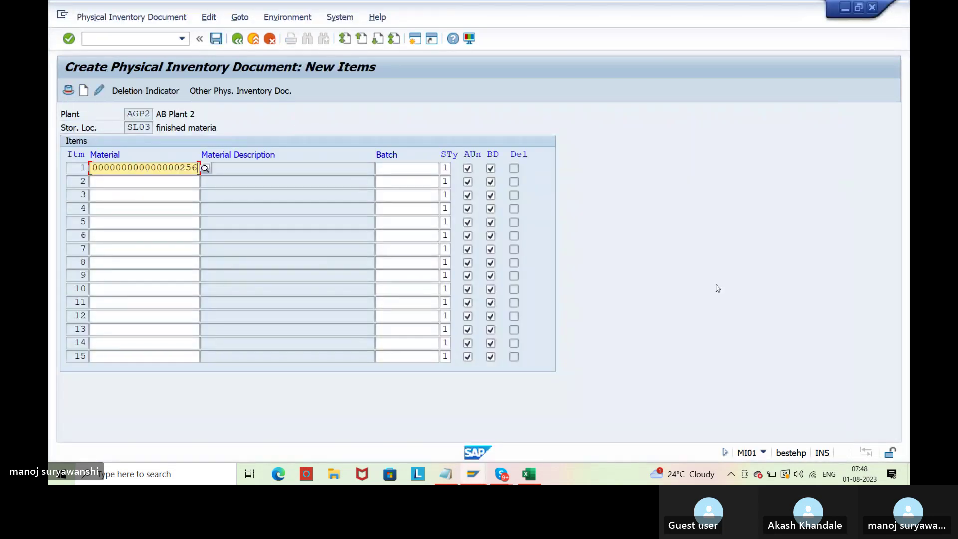
click(845, 409)
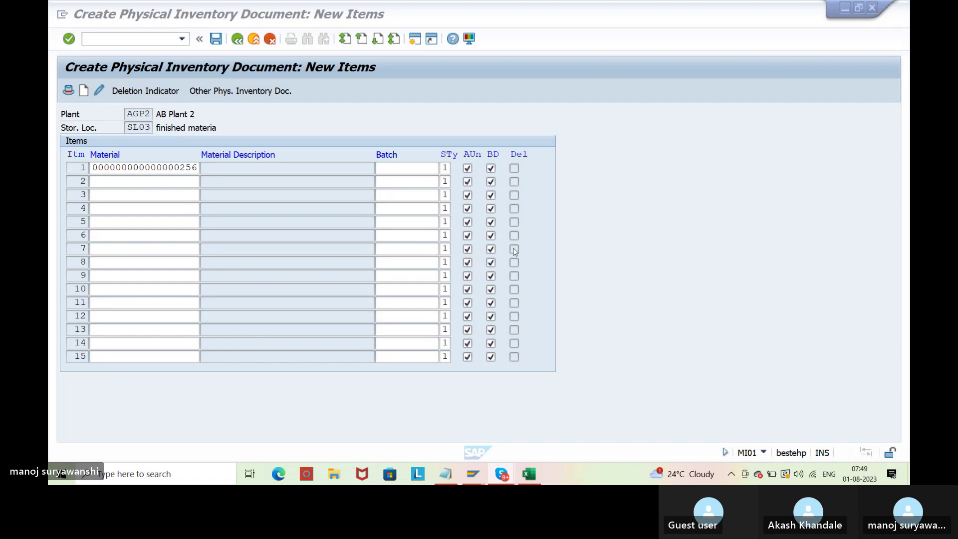
click(435, 181)
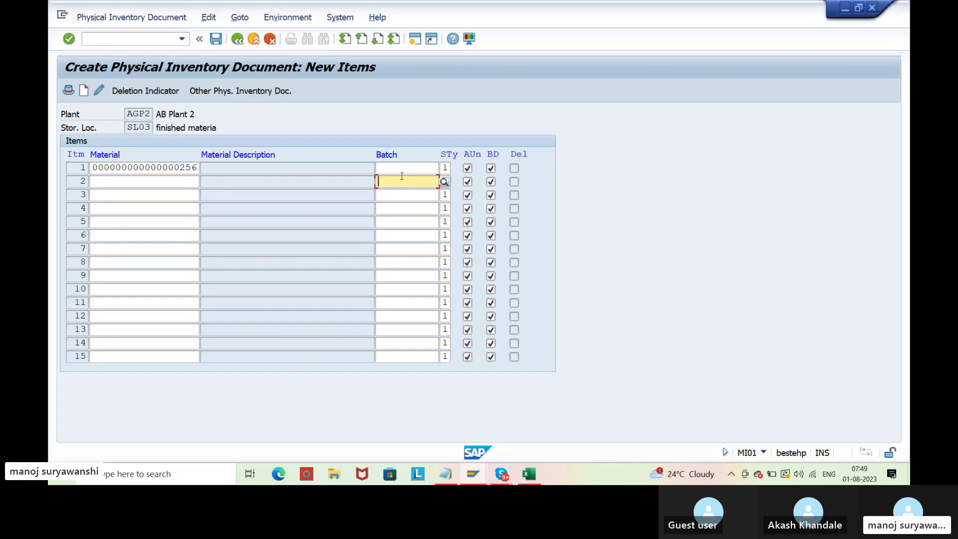
key(Return)
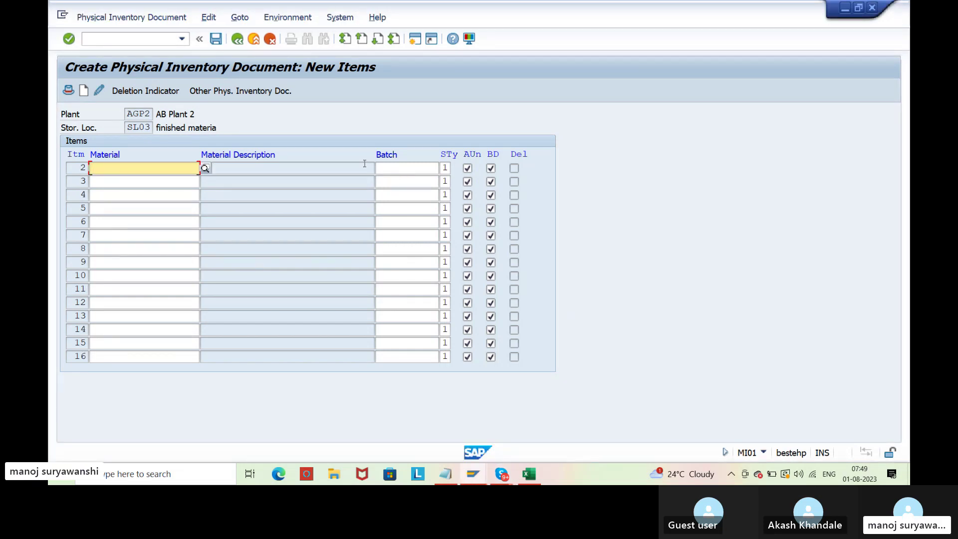
click(217, 39)
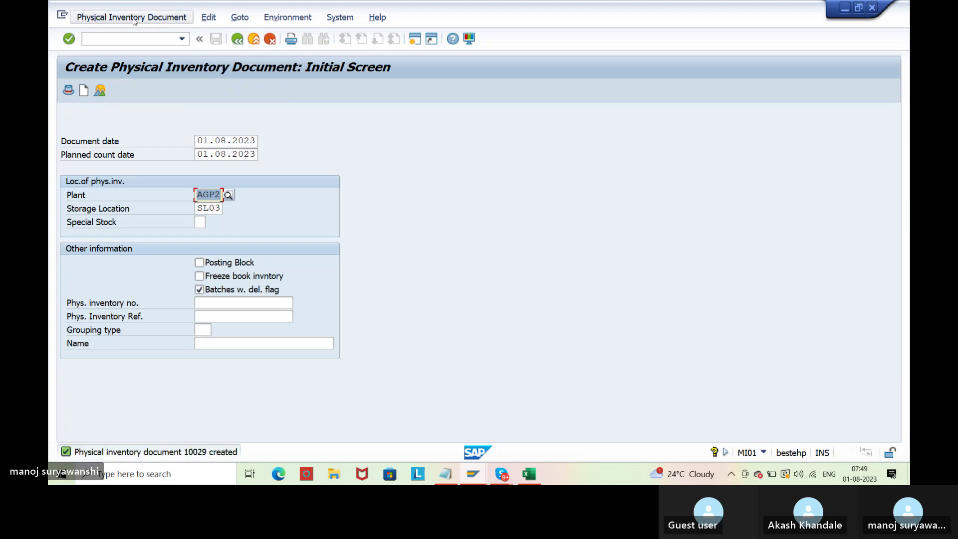
Step: Display the newly created physical inventory document and check the Posting Block setting in its header
click(131, 18)
click(126, 82)
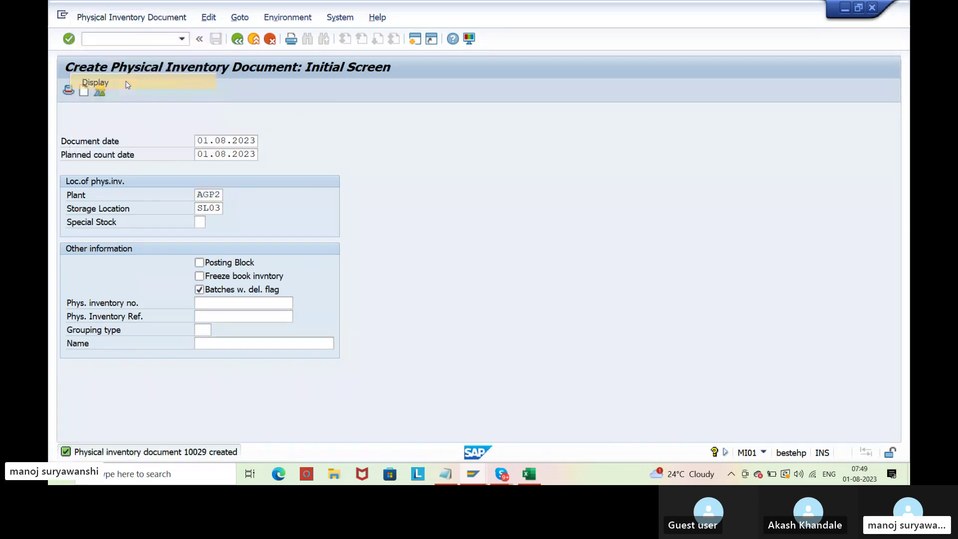
key(Return)
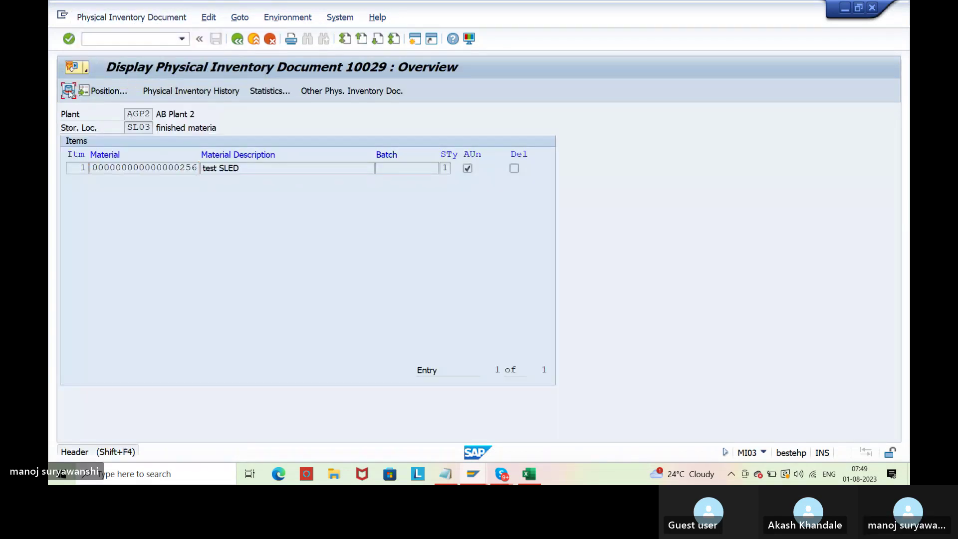
click(68, 90)
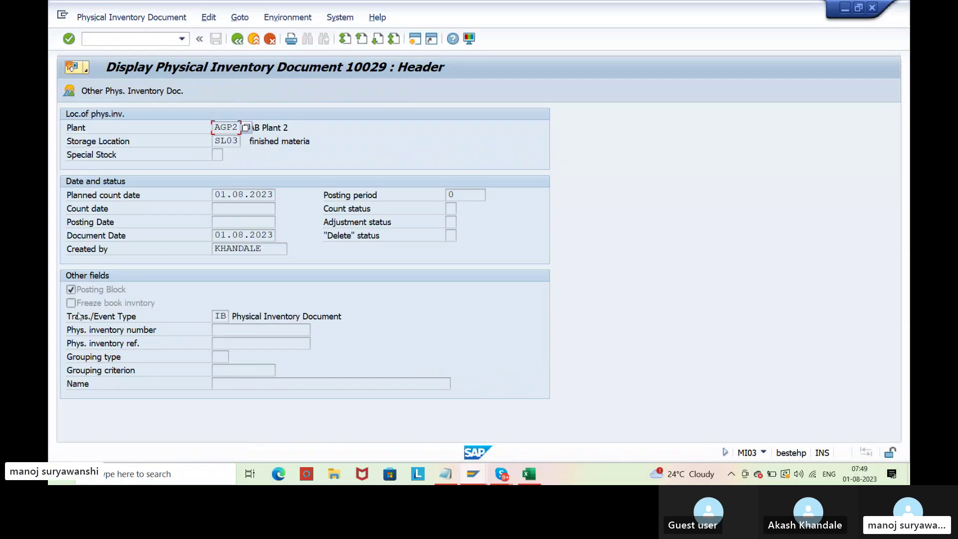
click(79, 293)
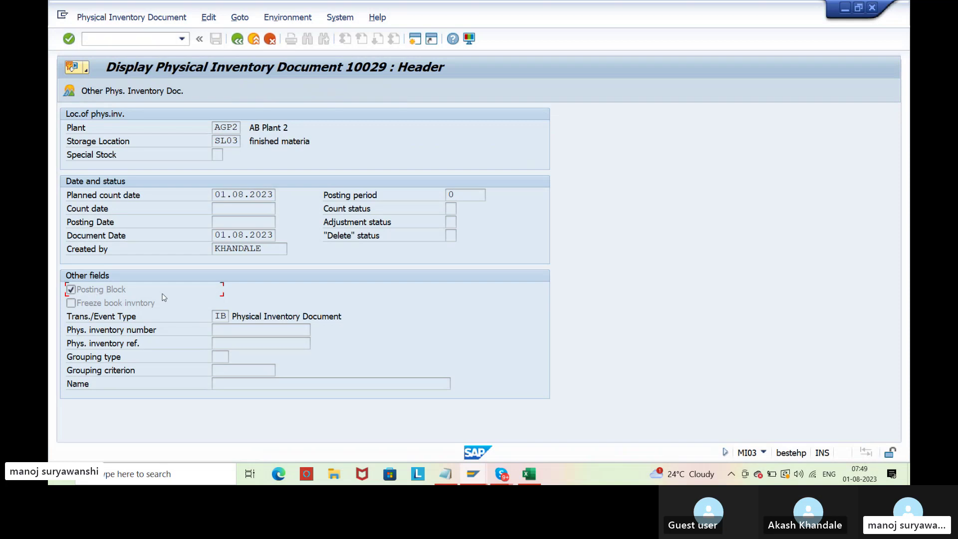
Step: Copy the material number from the physical inventory document overview and open it in transaction MM03
click(237, 39)
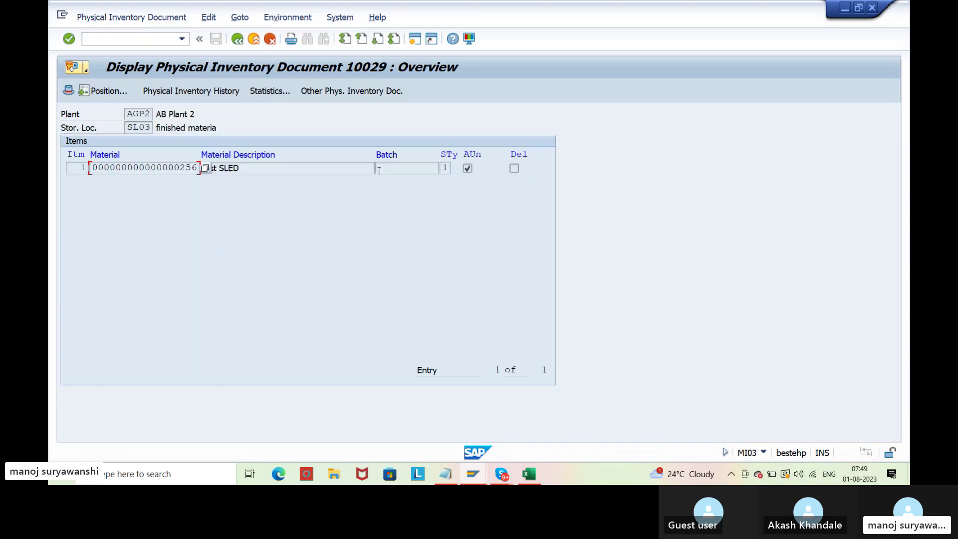
drag(93, 167, 198, 168)
key(ctrl+c)
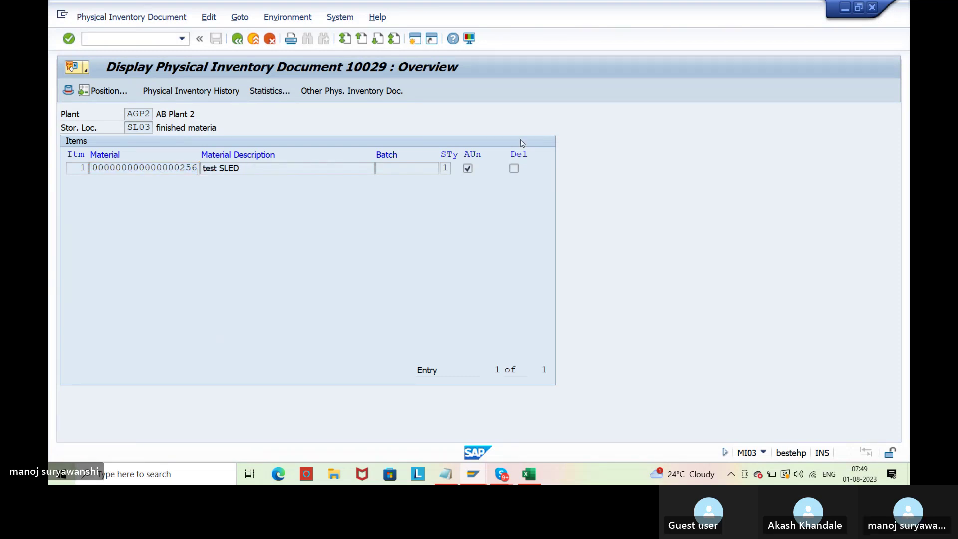
text(mm03)
key(Return)
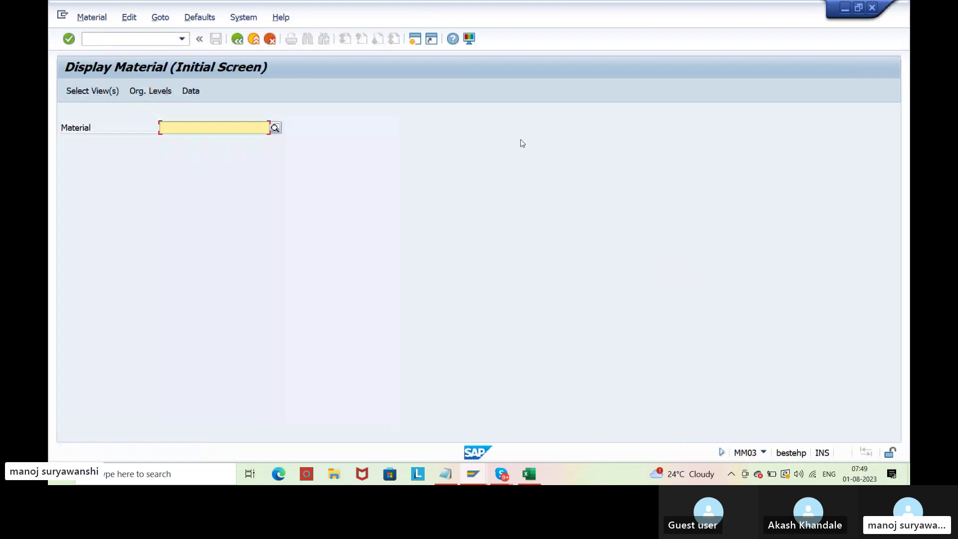
key(ctrl+v)
key(Return)
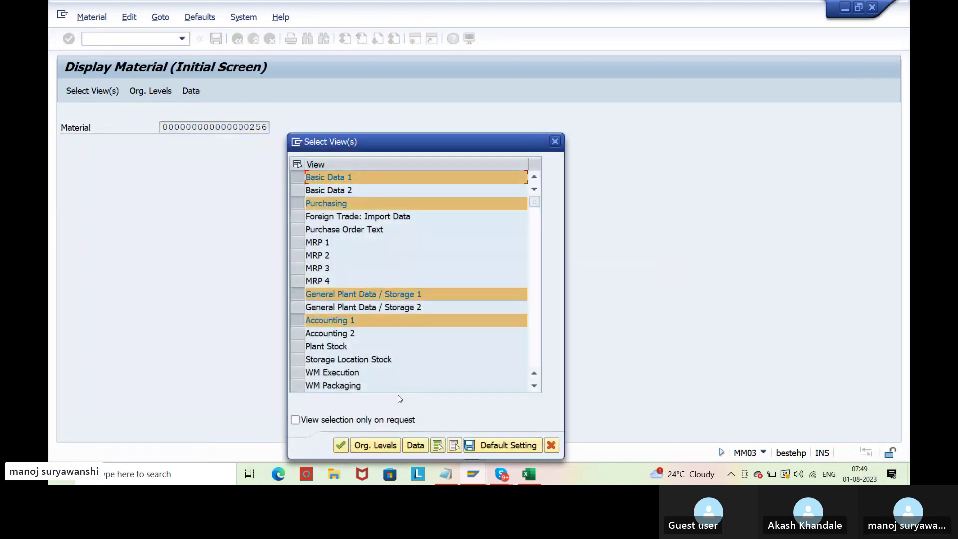
Step: Display only the Plant Stock and Storage Location Stock views of the material for plant AGP2 and storage location SL03
click(454, 445)
scroll(381, 302, down, 1)
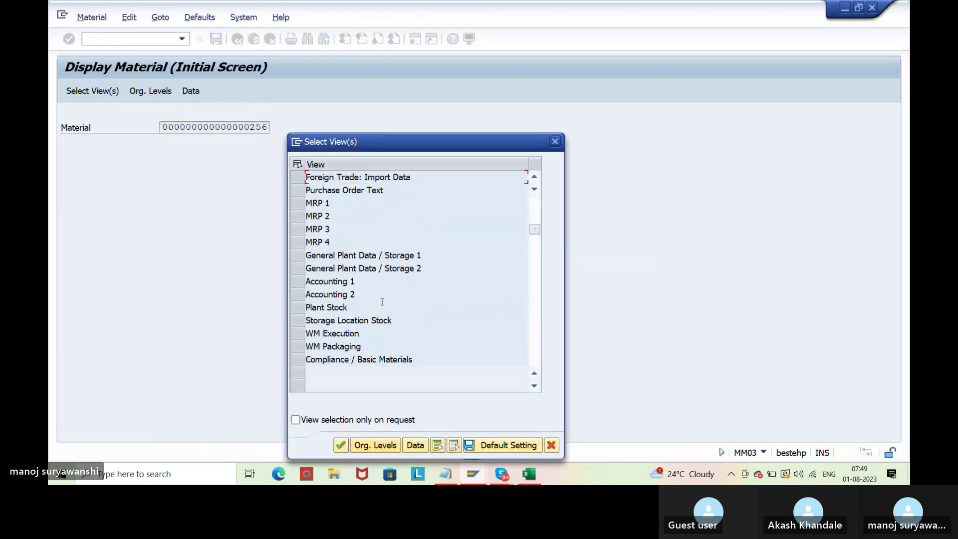
click(319, 307)
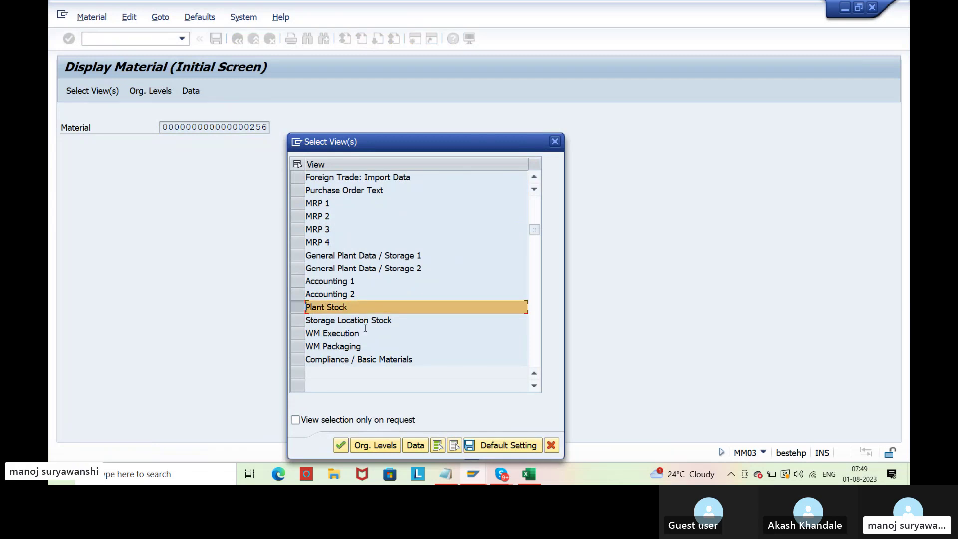
click(293, 321)
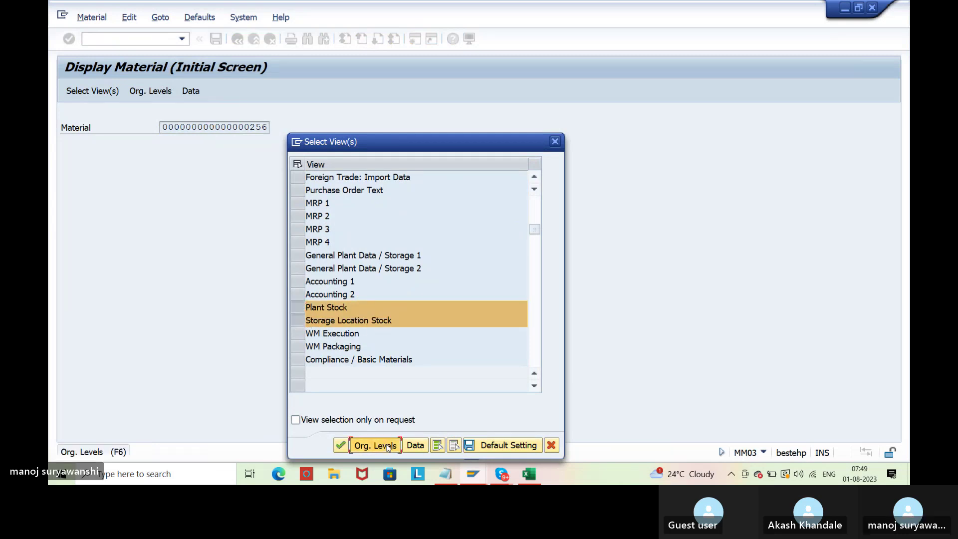
click(376, 445)
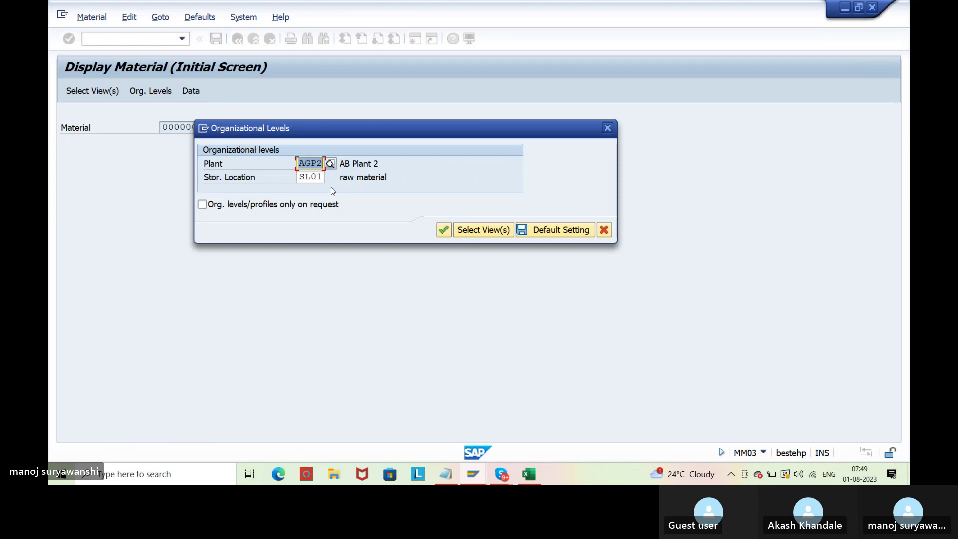
key(Tab)
text(sl03)
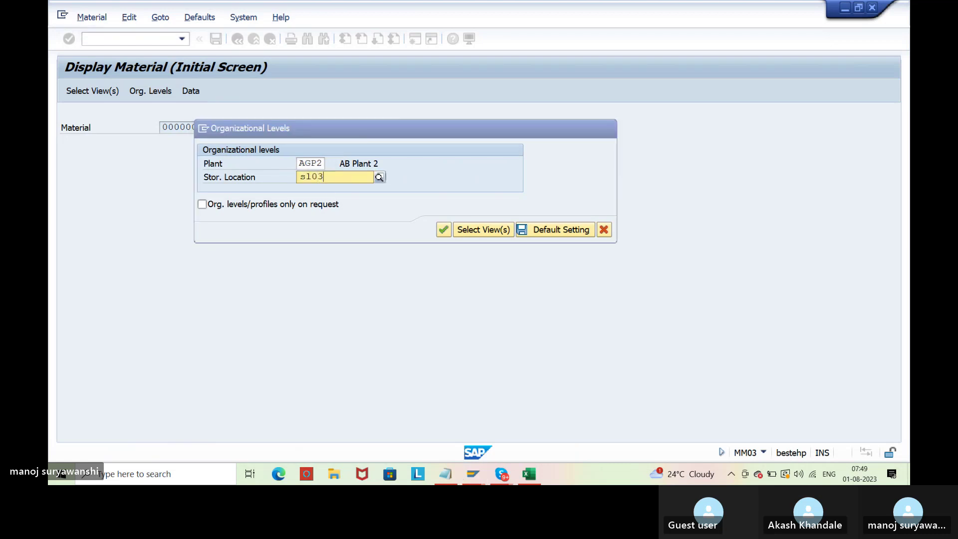
key(Return)
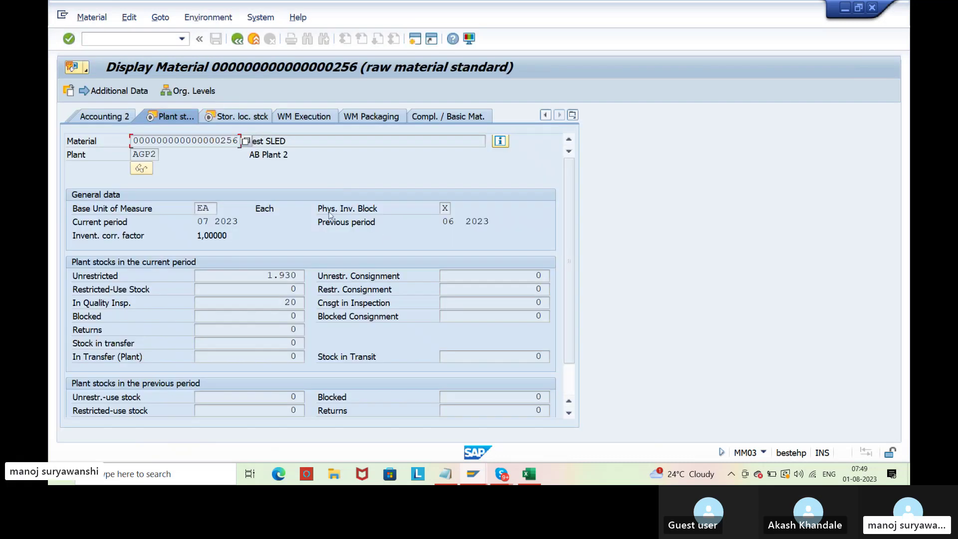
Step: Check the Phys. Inv. Block indicator in the plant stock view and read the meanings of its possible values
drag(320, 207, 369, 220)
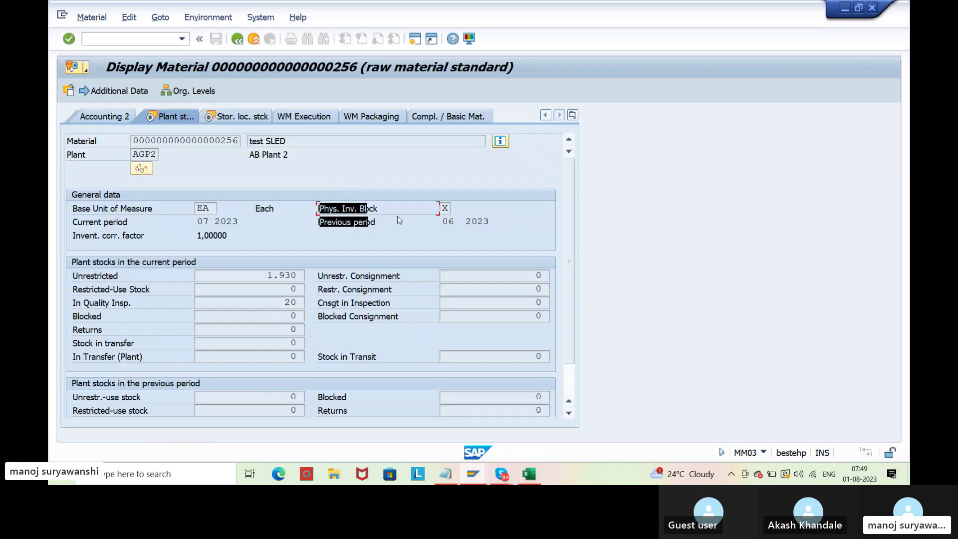
click(390, 215)
click(448, 209)
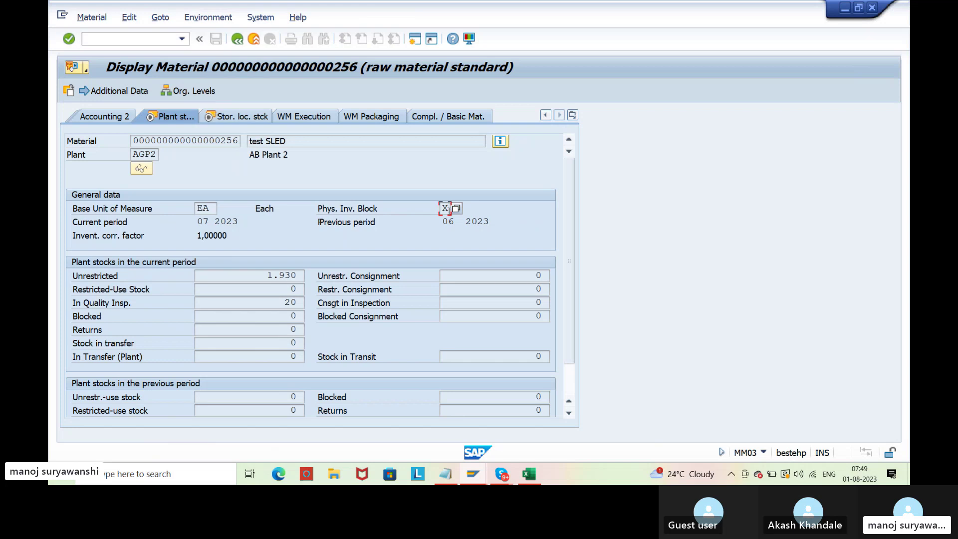
click(451, 210)
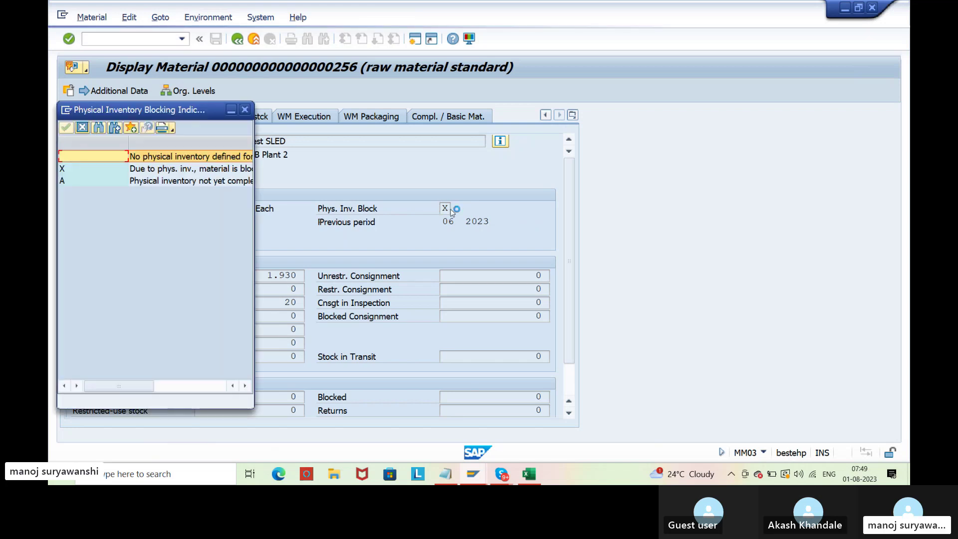
click(184, 170)
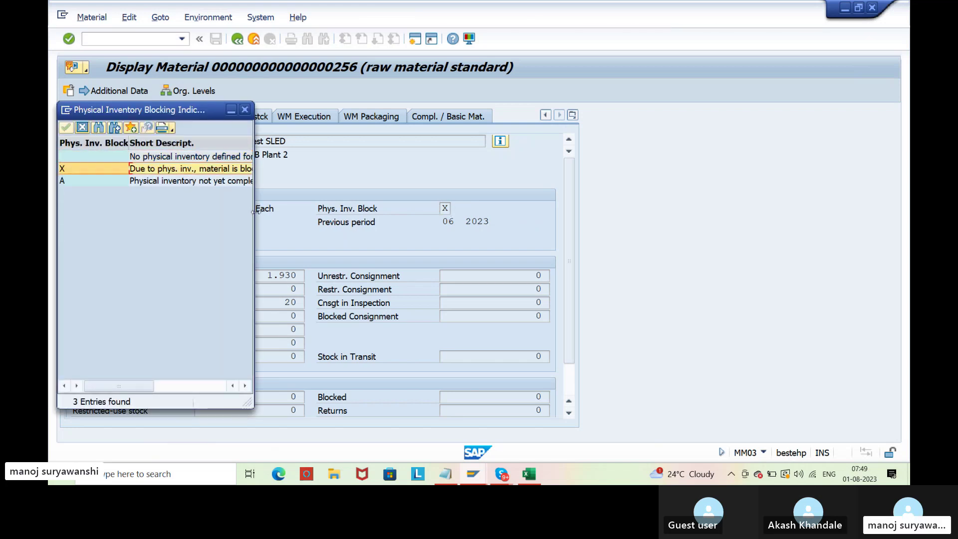
drag(254, 215, 388, 218)
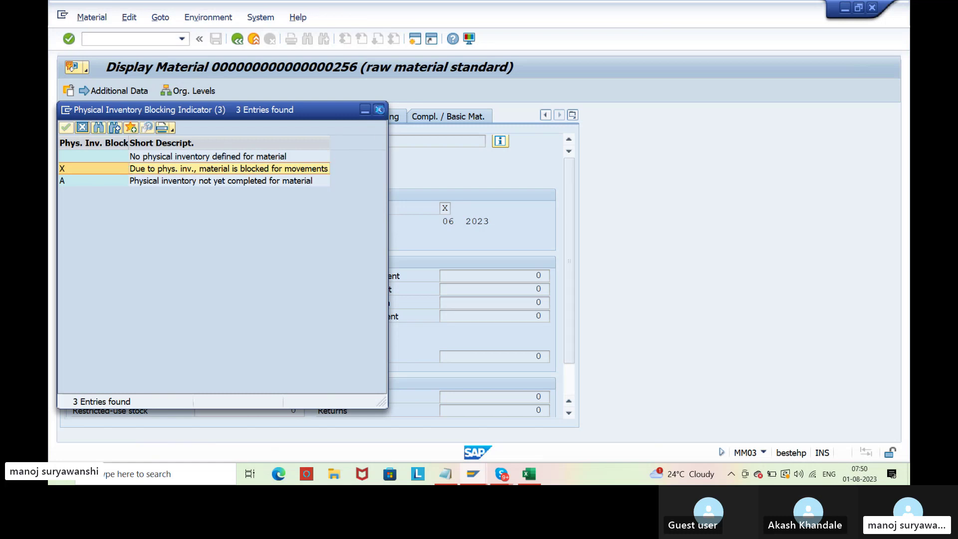
click(379, 109)
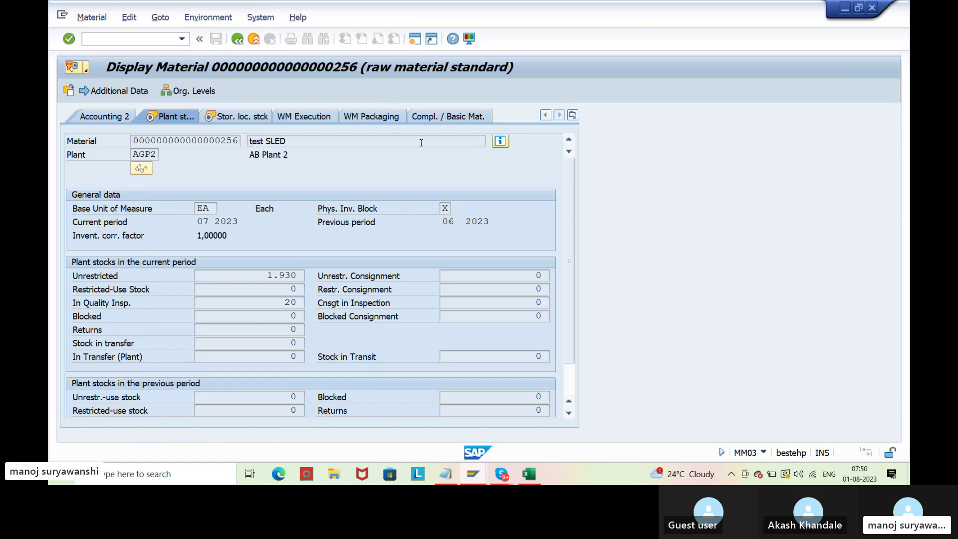
Step: Leave the material display and start transaction MIGO with Goods Issue referencing R10 Other
key(F3)
text(migo)
key(Return)
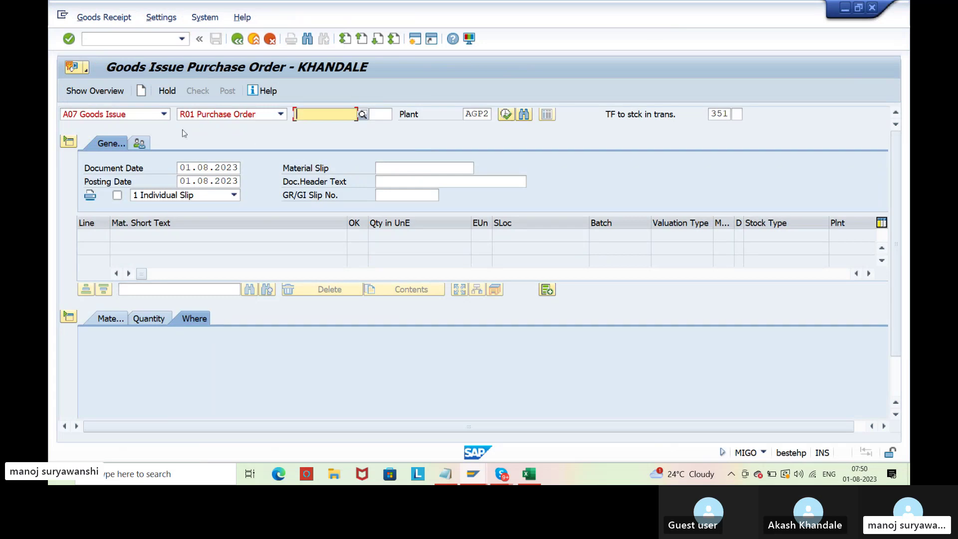
click(271, 115)
click(250, 182)
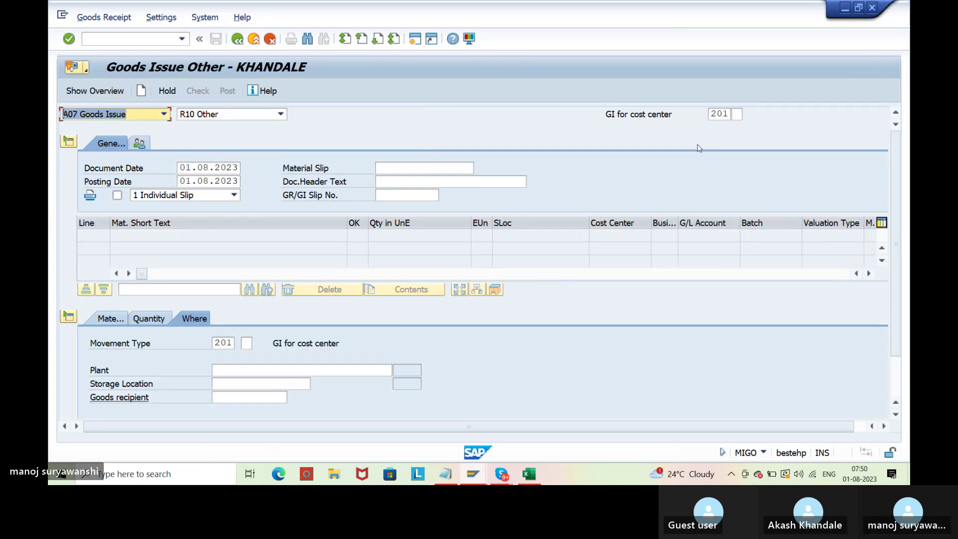
Step: Enter the copied material with a quantity of 50 in the goods issue item, consulting its stock overview first
click(110, 318)
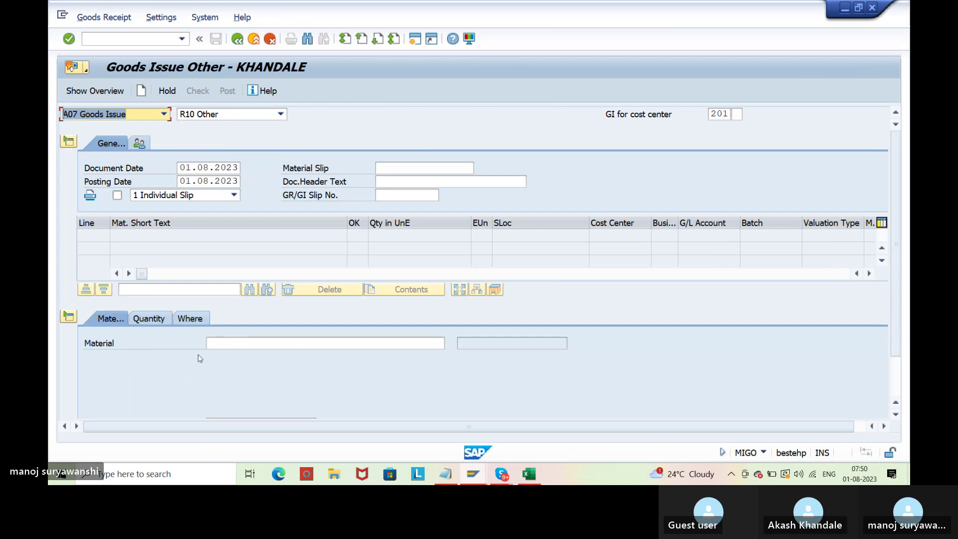
click(231, 343)
key(ctrl+v)
click(142, 322)
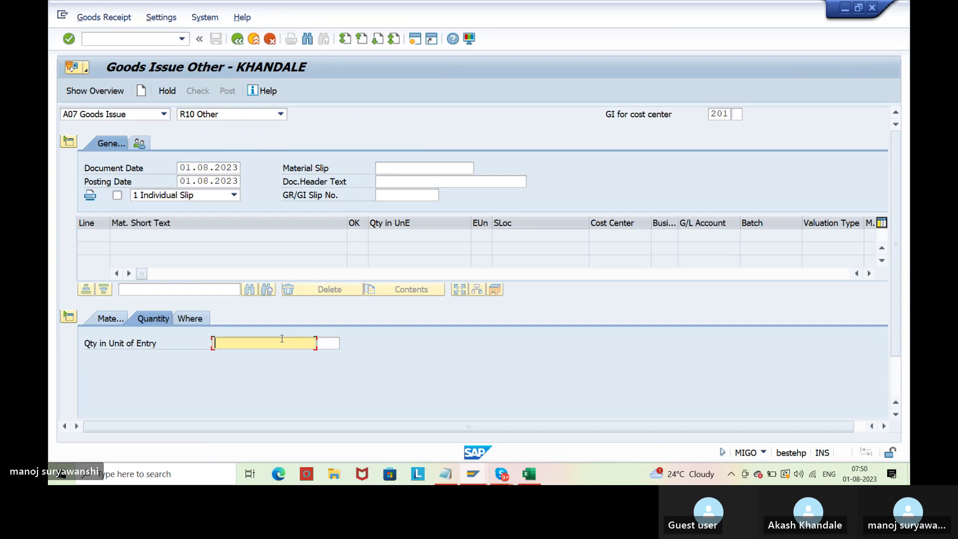
key(alt+Tab)
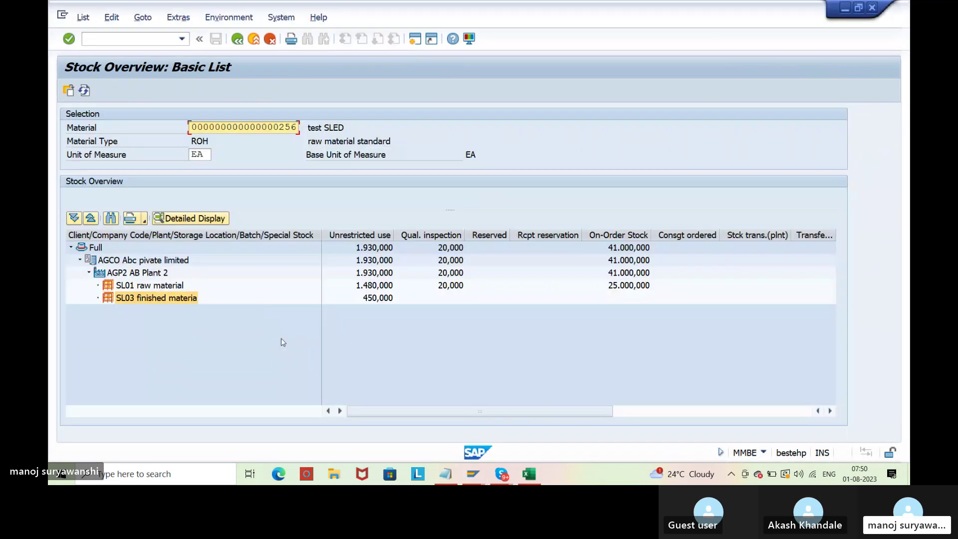
key(alt+Tab)
text(50)
key(Return)
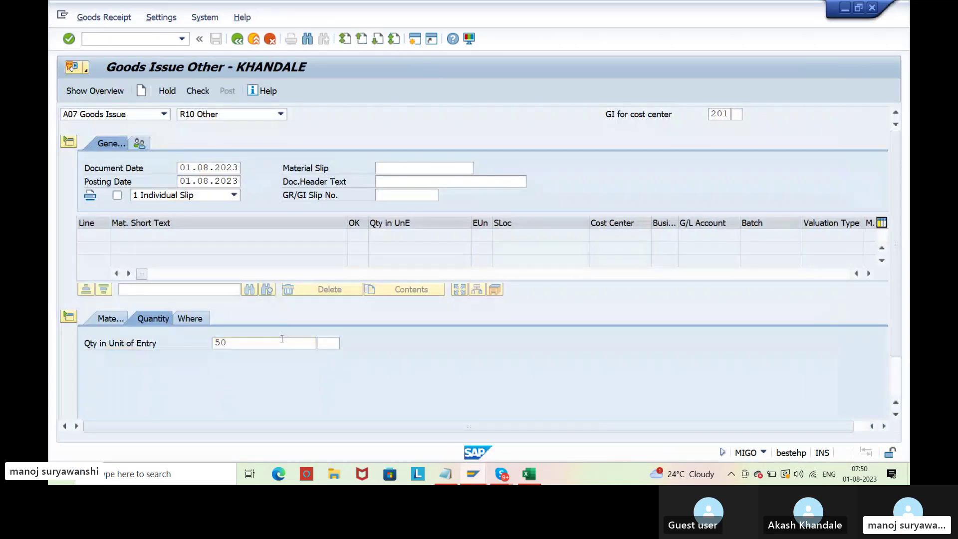
Step: Set the goods issue item's plant to AGP2 and its storage location to SL03
click(187, 319)
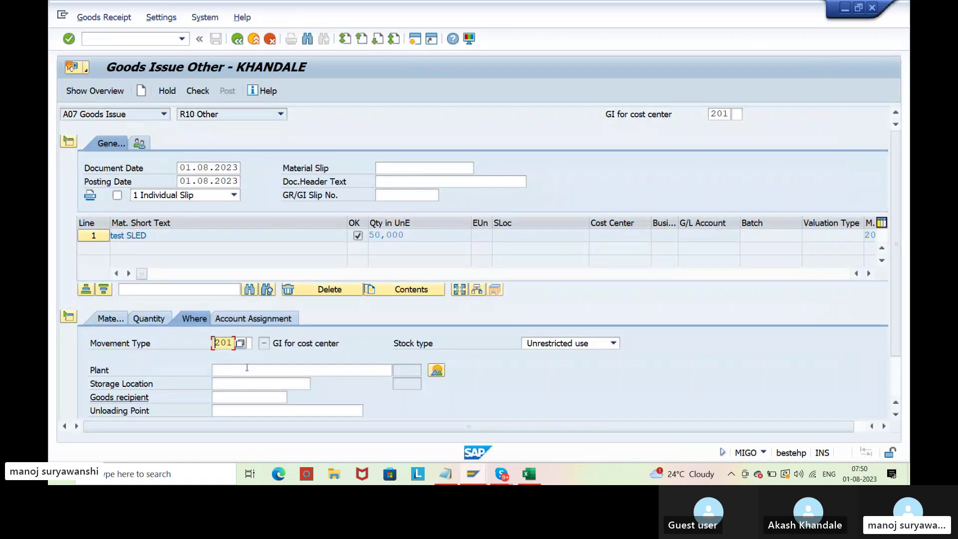
click(237, 371)
click(236, 383)
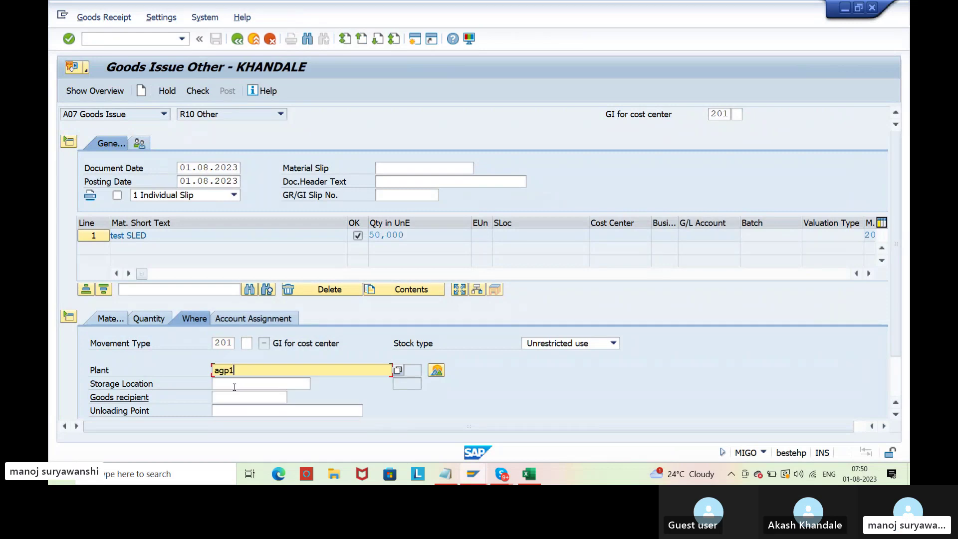
key(BackSpace)
text(2)
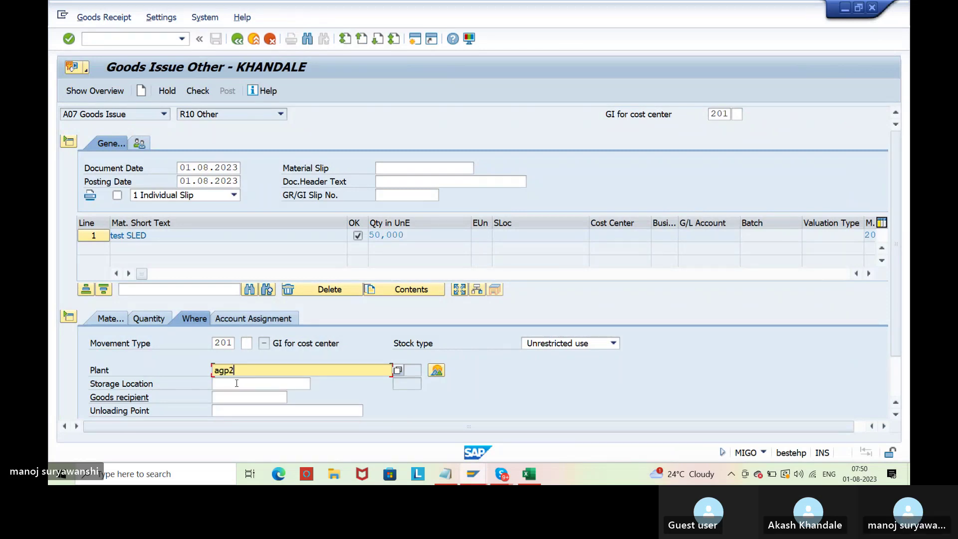
key(Return)
click(237, 383)
text(sl03)
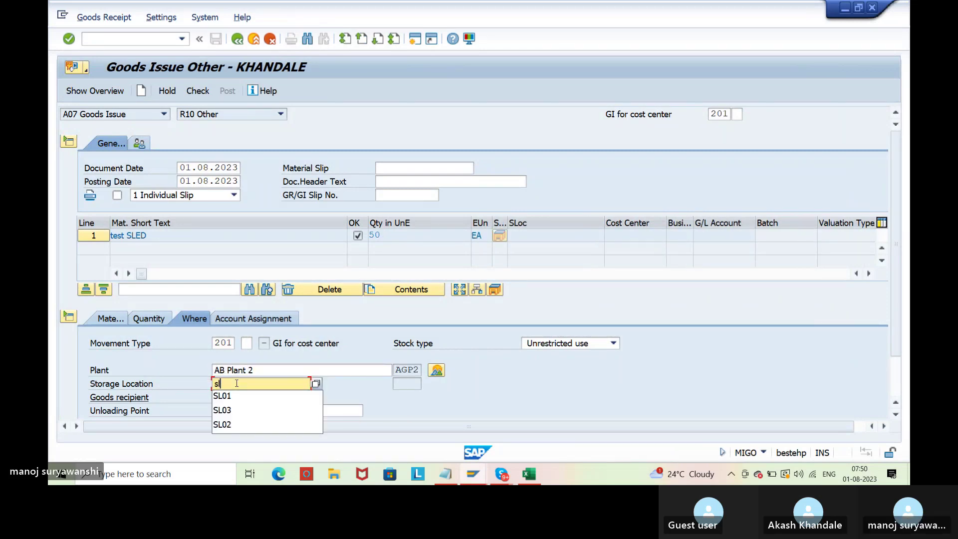
key(Return)
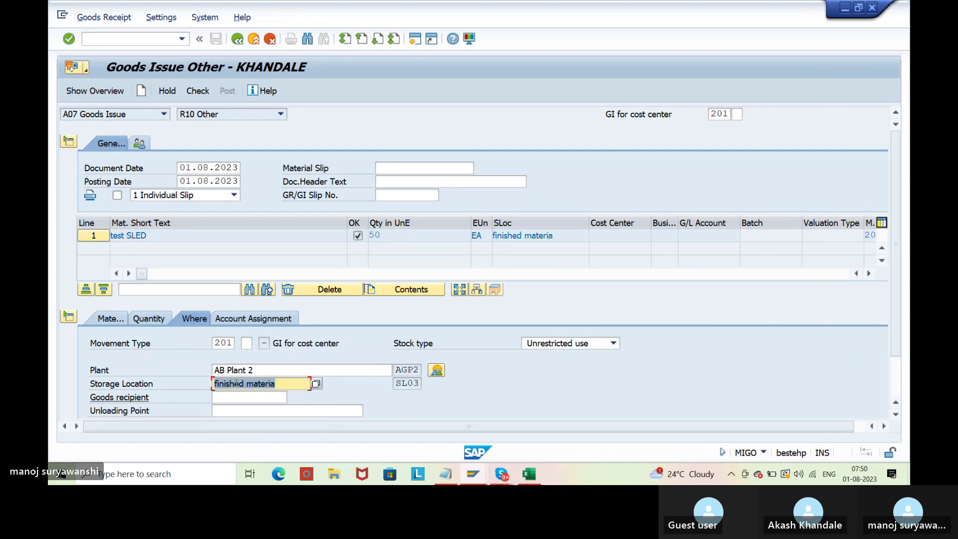
Step: Assign the goods issue item to cost center 1000 and check the document
click(250, 272)
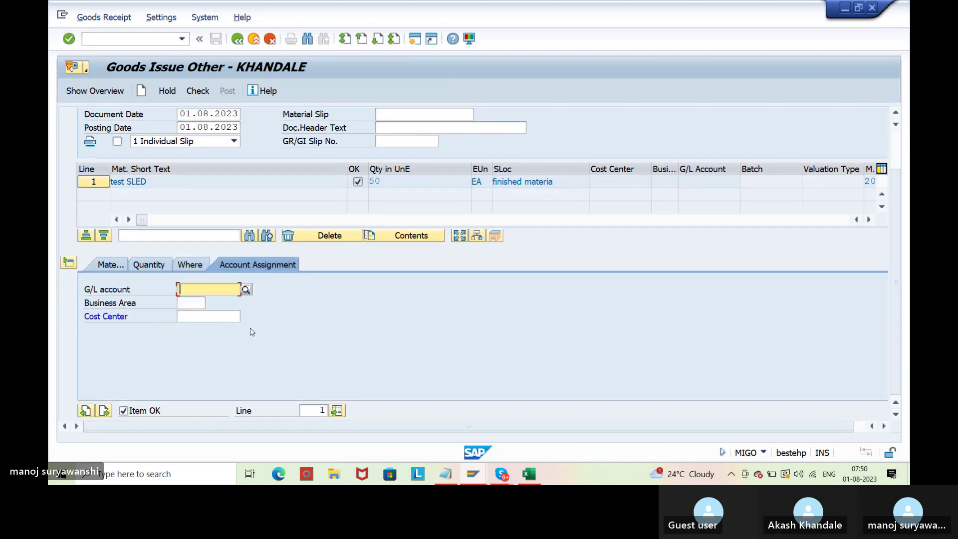
click(204, 321)
text(1000)
key(Return)
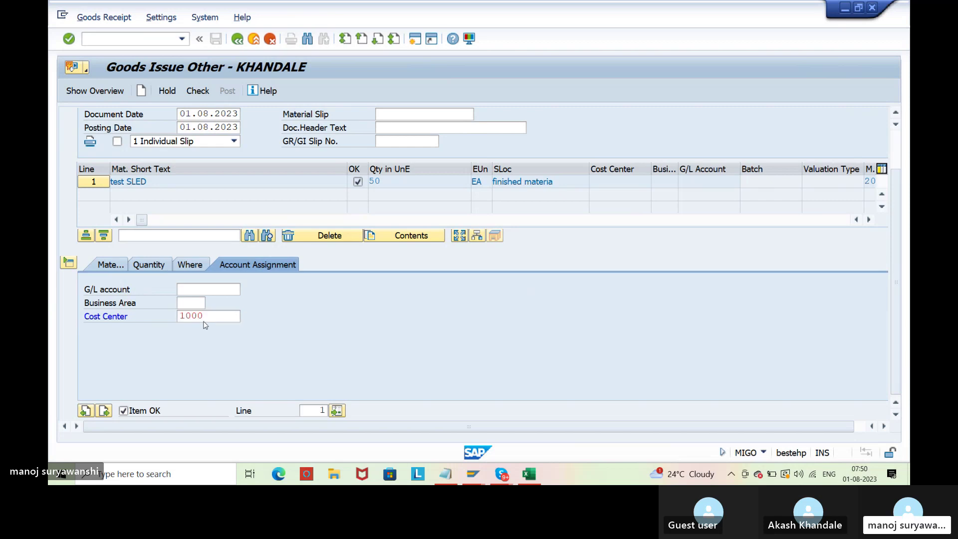
click(197, 91)
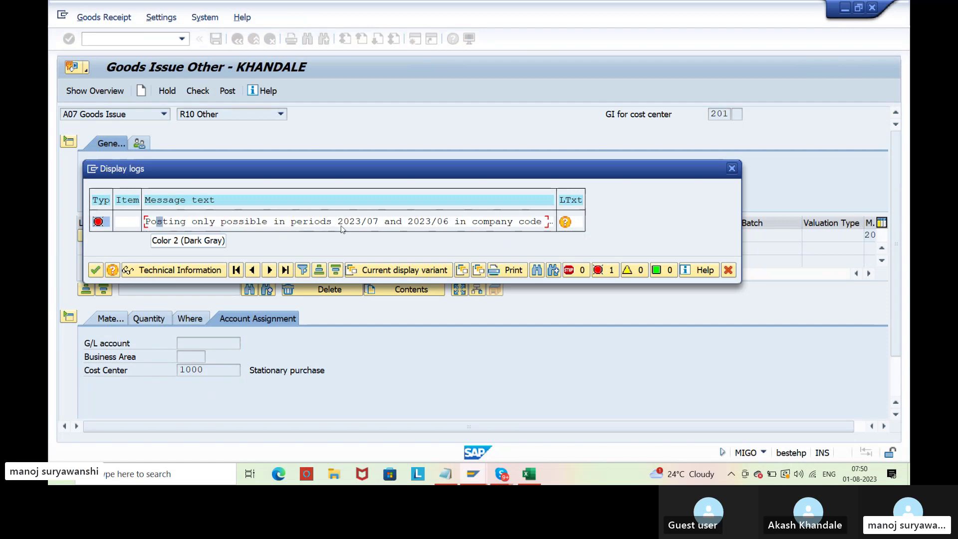
Step: Open a new session from the goods issue log and start transaction MMPV
drag(388, 166, 378, 202)
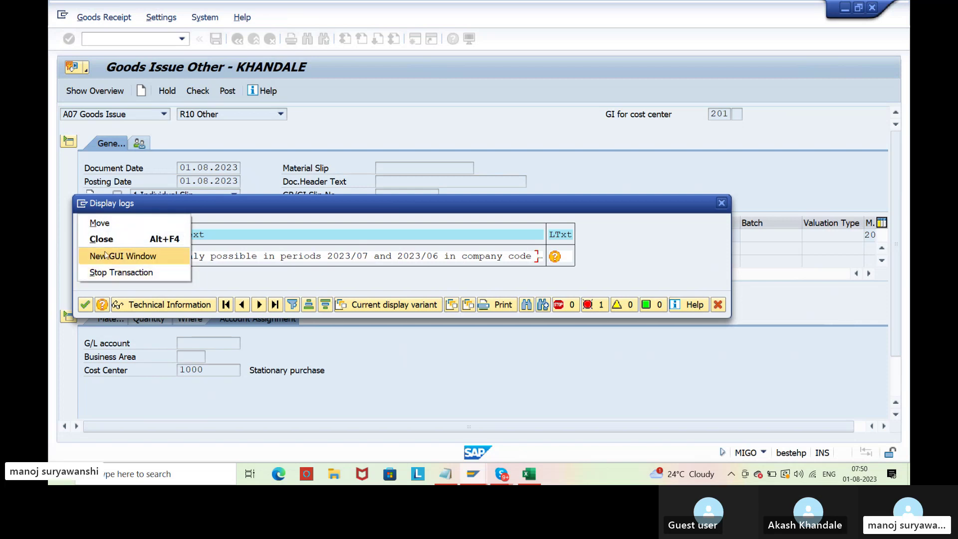
click(105, 255)
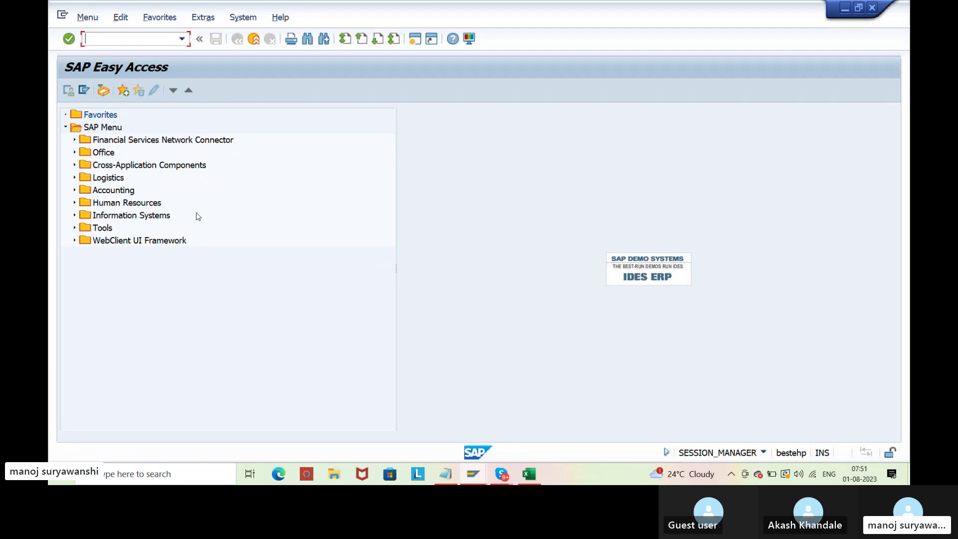
text(mmpv)
key(Return)
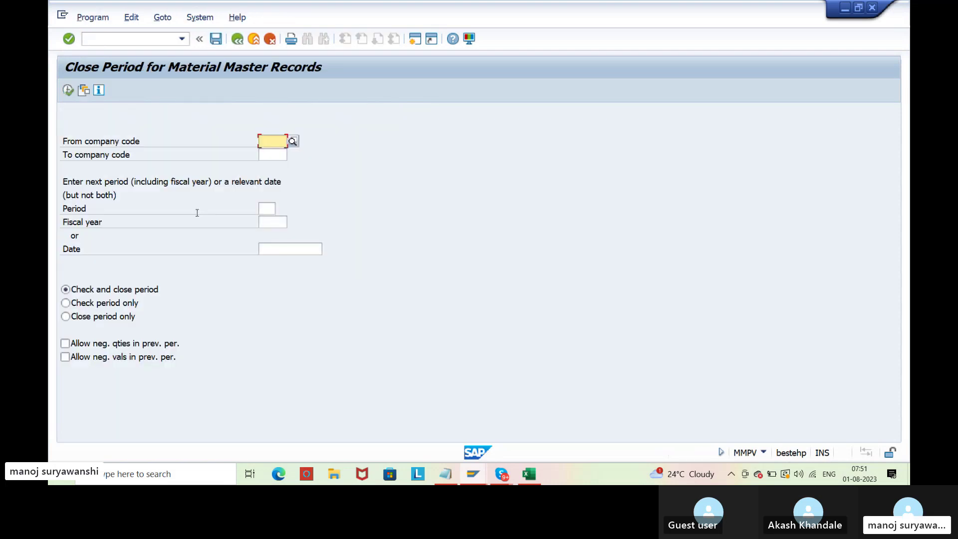
Step: Enter company code AGCO and the date 01.08.2023 for closing the material master period
text(agco)
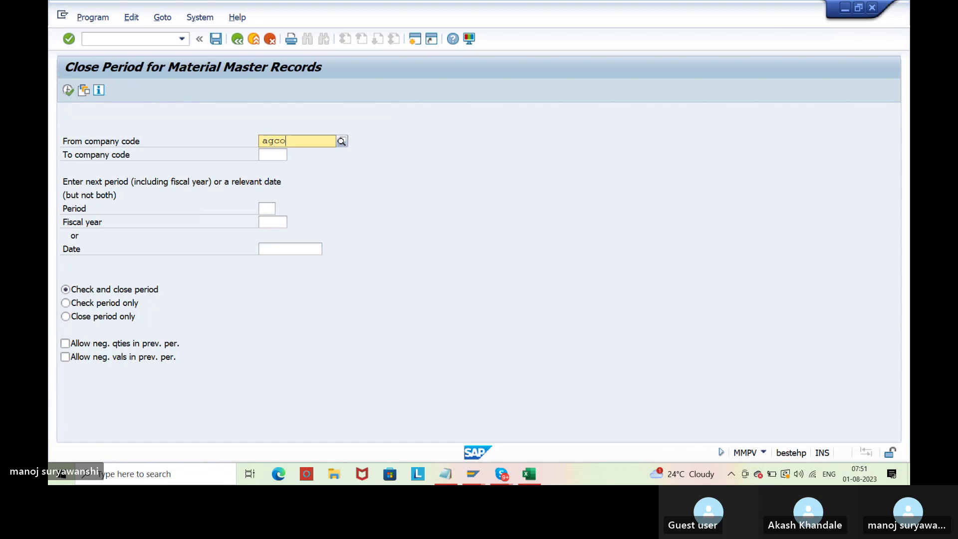
key(Return)
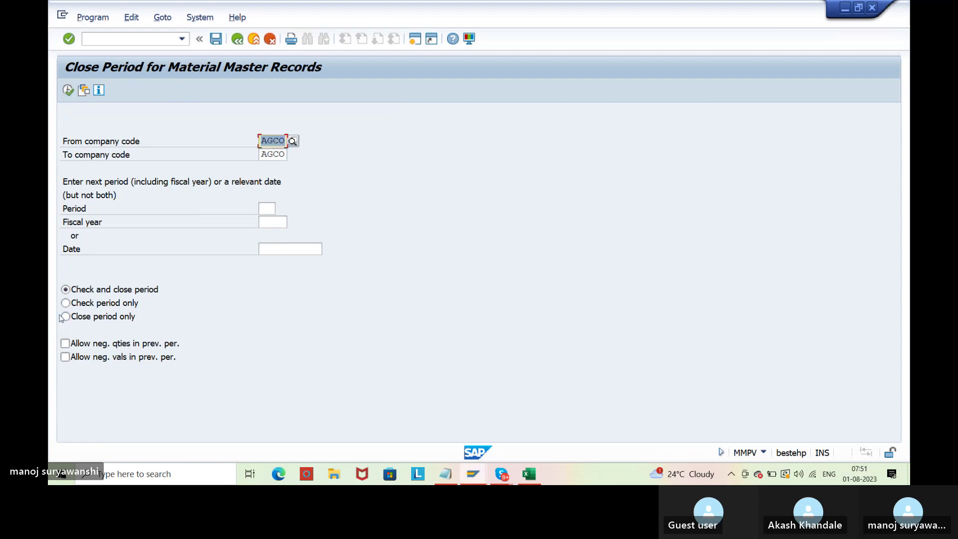
click(318, 252)
click(328, 252)
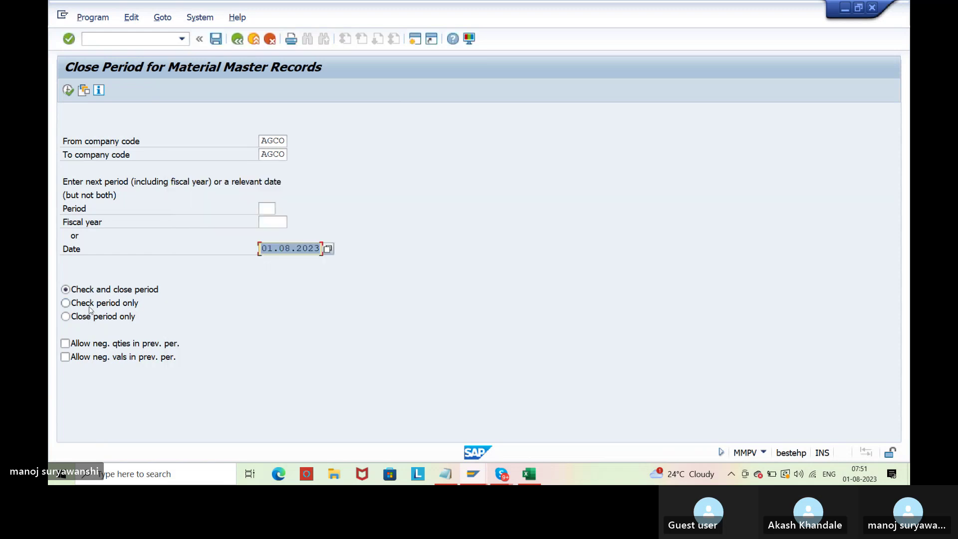
key(Return)
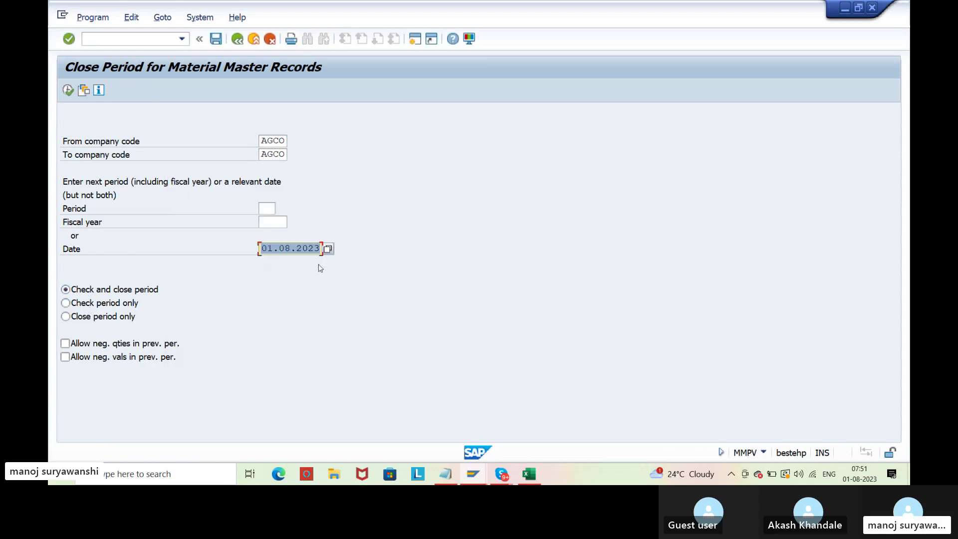
click(285, 249)
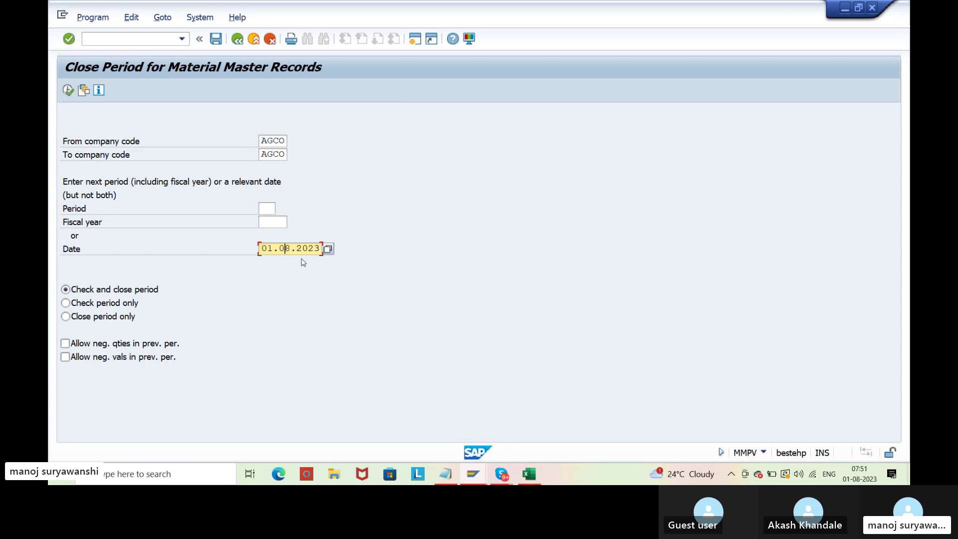
click(272, 244)
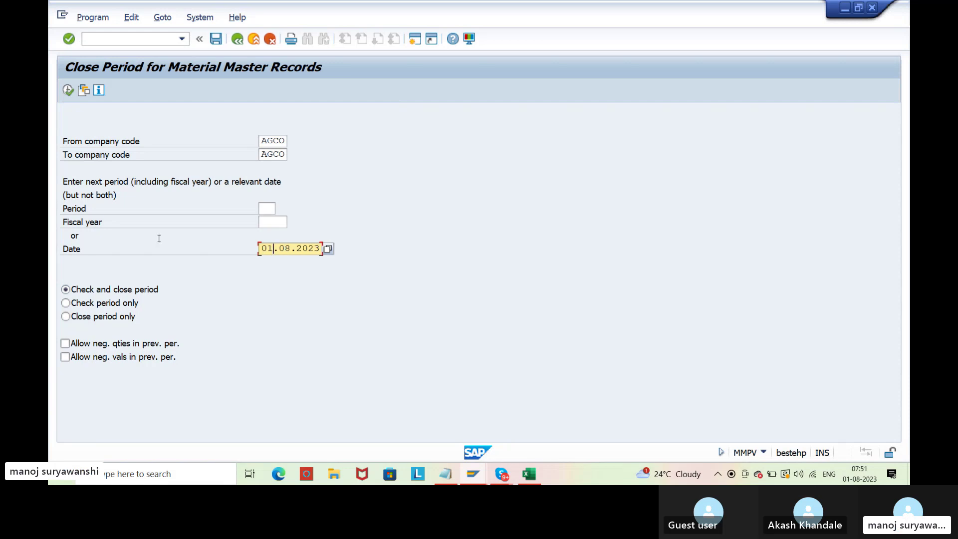
click(266, 209)
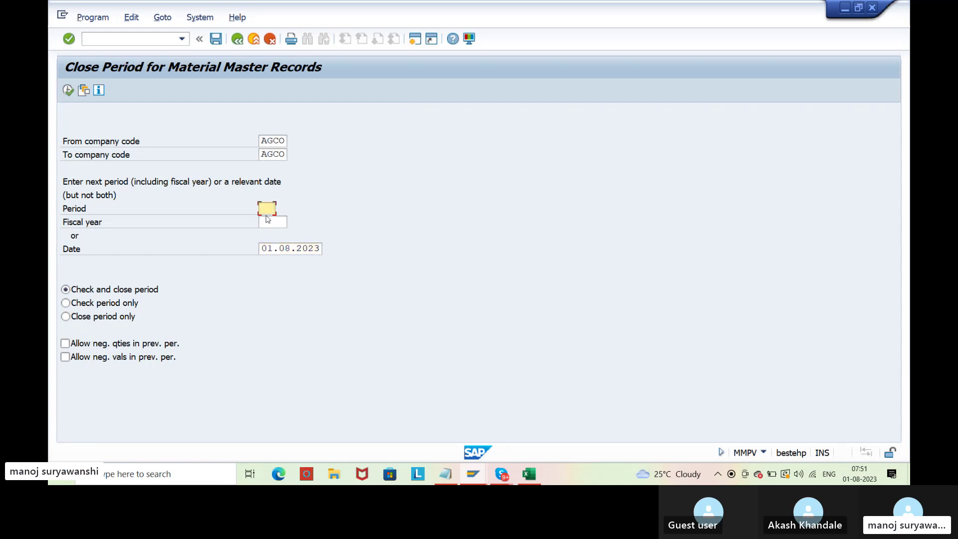
click(268, 222)
click(276, 245)
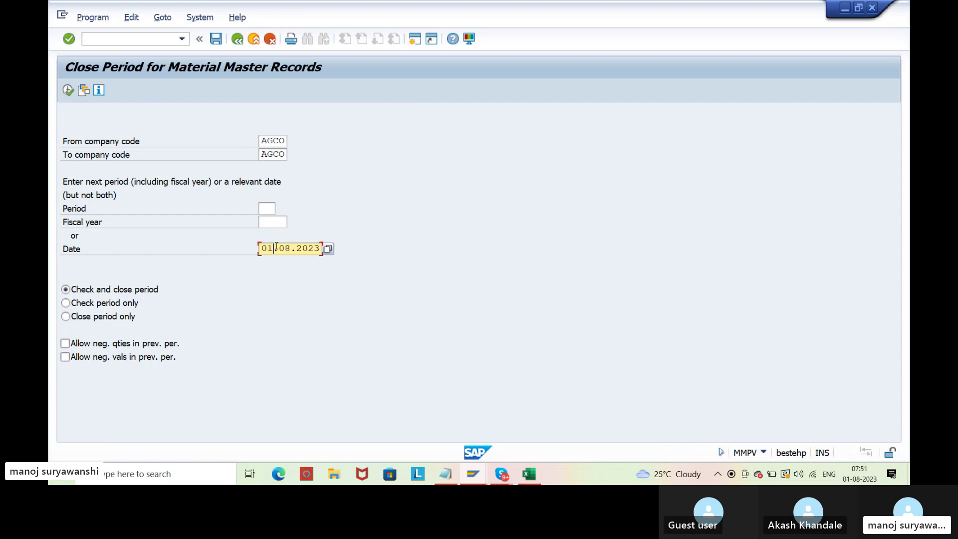
click(265, 211)
click(267, 221)
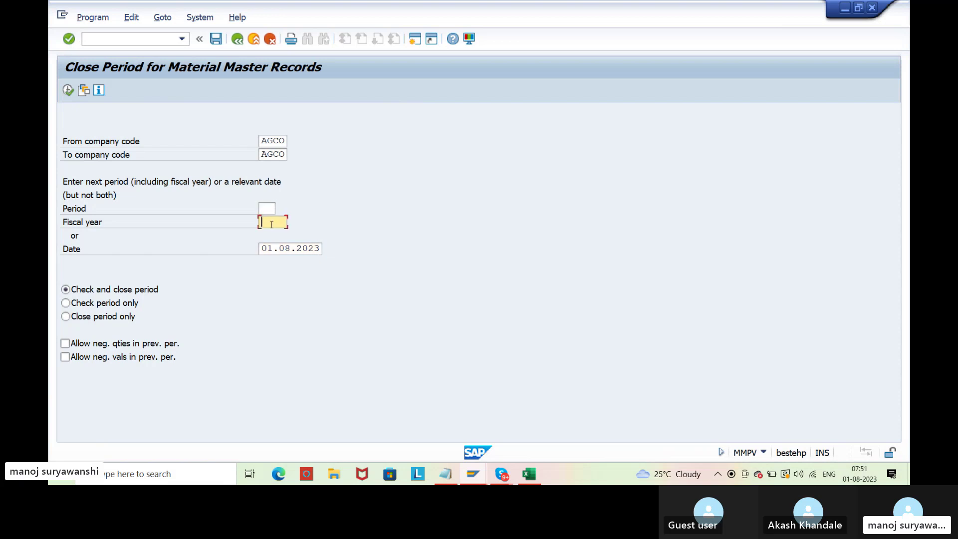
click(263, 247)
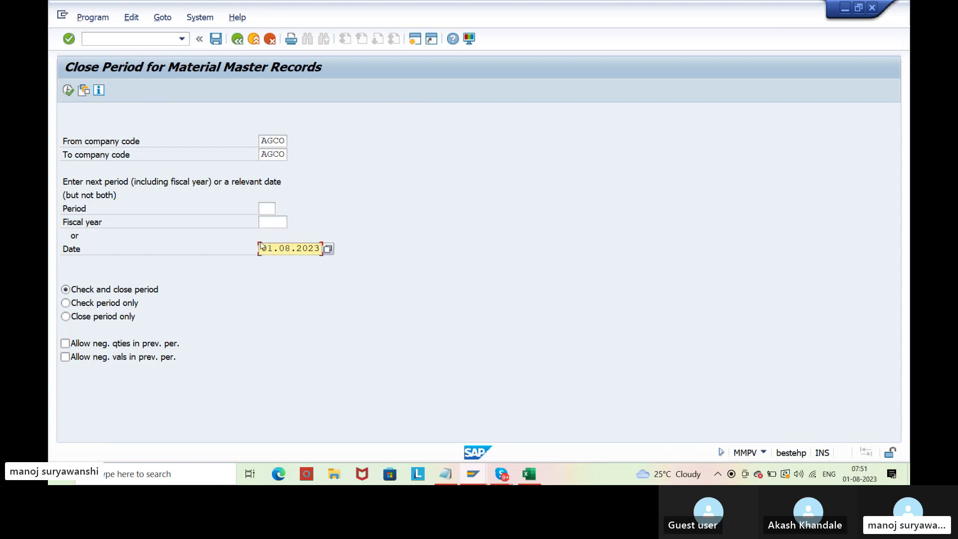
Step: Execute the period closing for AGCO and leave the transaction
click(67, 94)
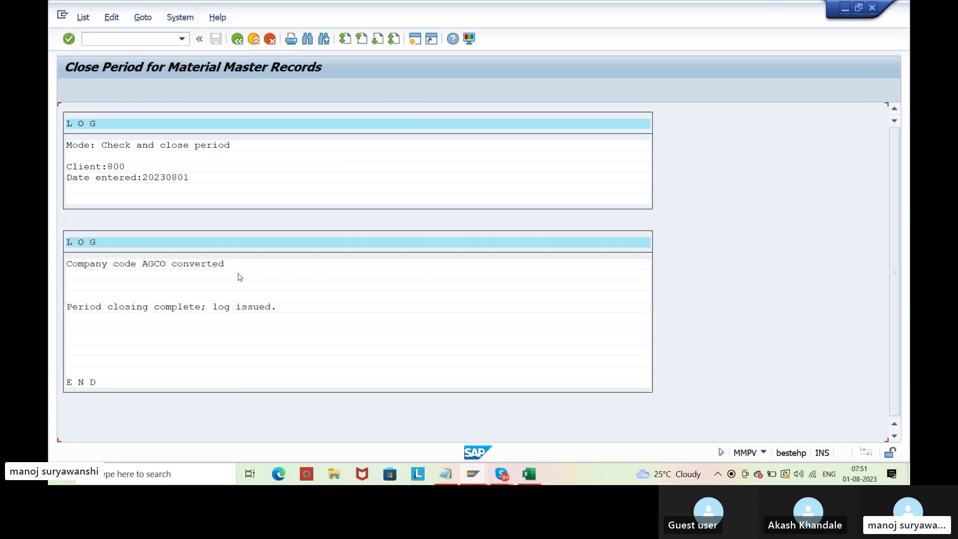
click(237, 39)
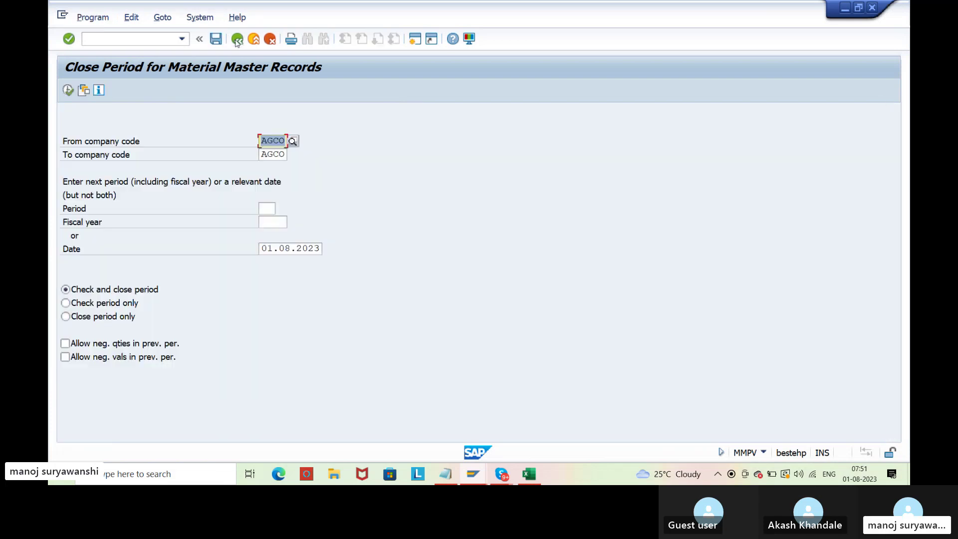
click(237, 39)
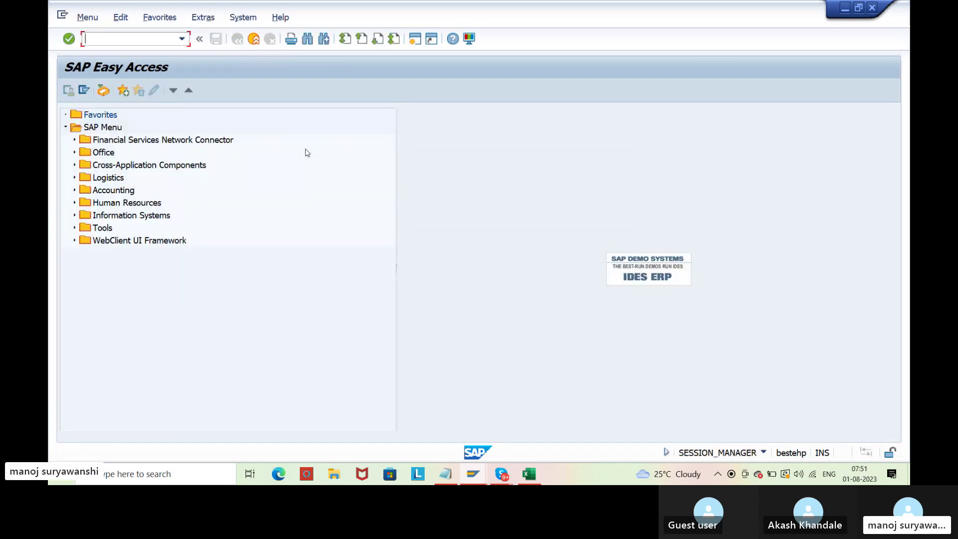
Step: Return to the goods issue session, dismiss the old log and check the document again
key(alt+Tab)
click(307, 152)
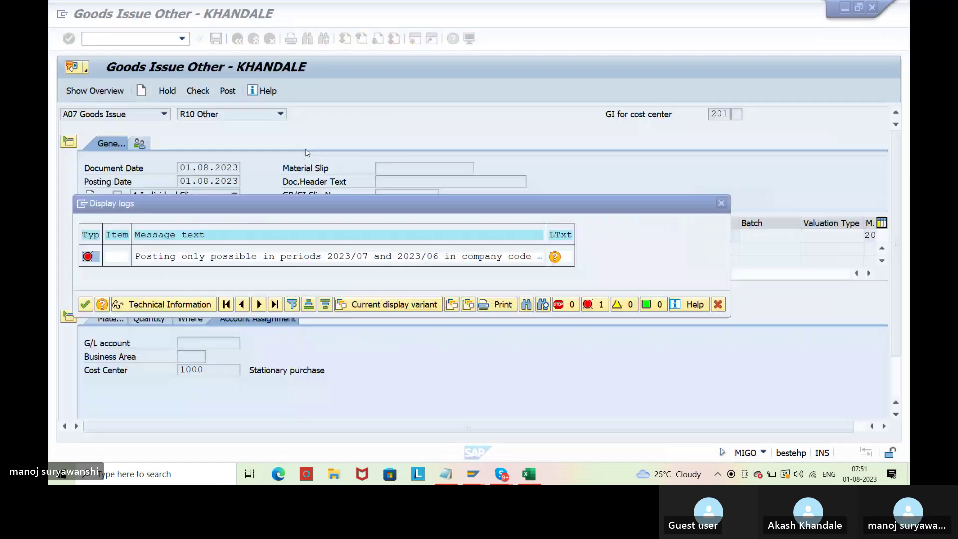
key(Escape)
click(198, 92)
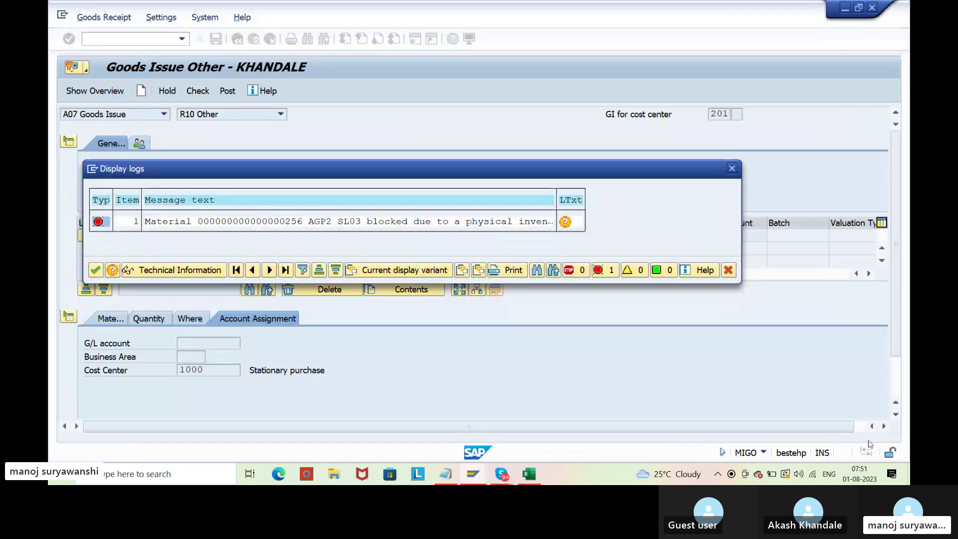
click(843, 427)
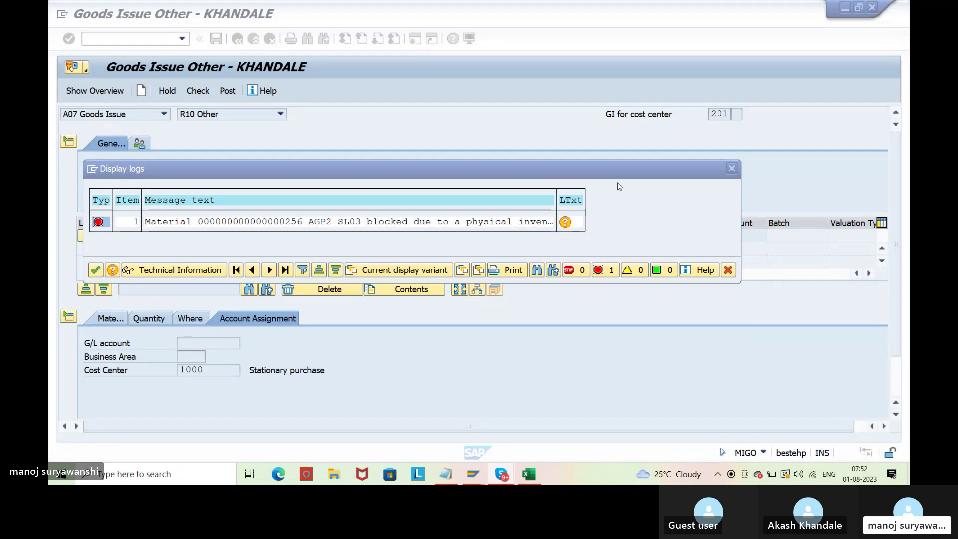
Step: Read the long text of the item's error message, dismiss the log and leave the goods issue without posting
click(566, 222)
click(566, 222)
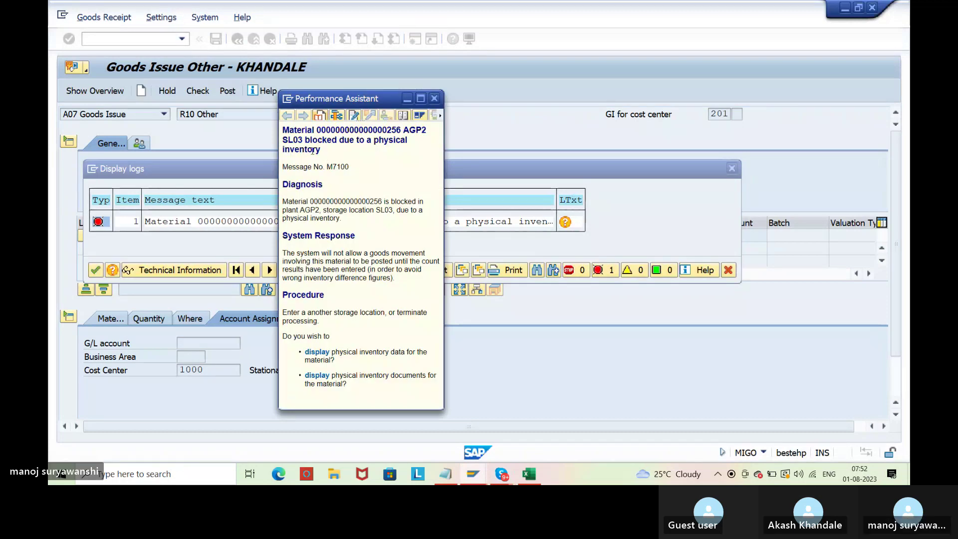
click(423, 156)
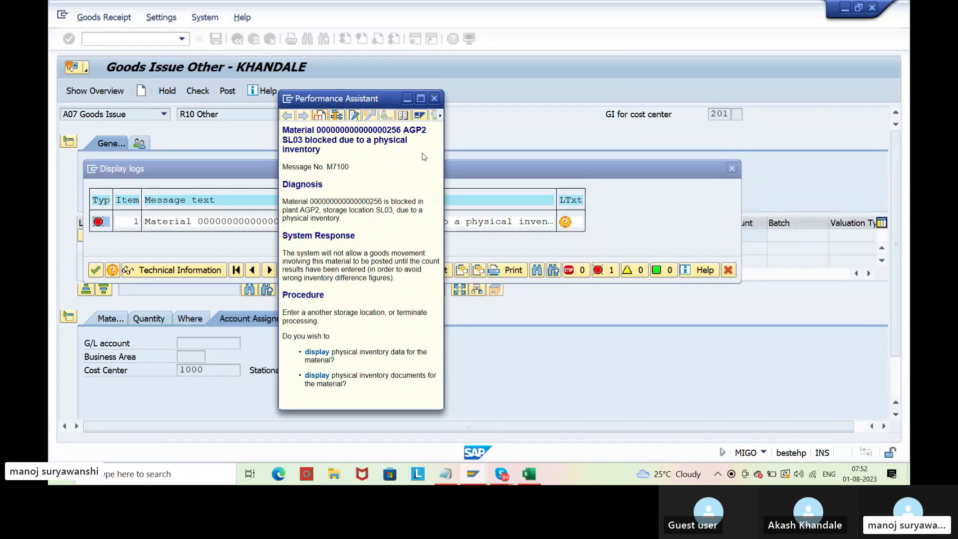
click(434, 99)
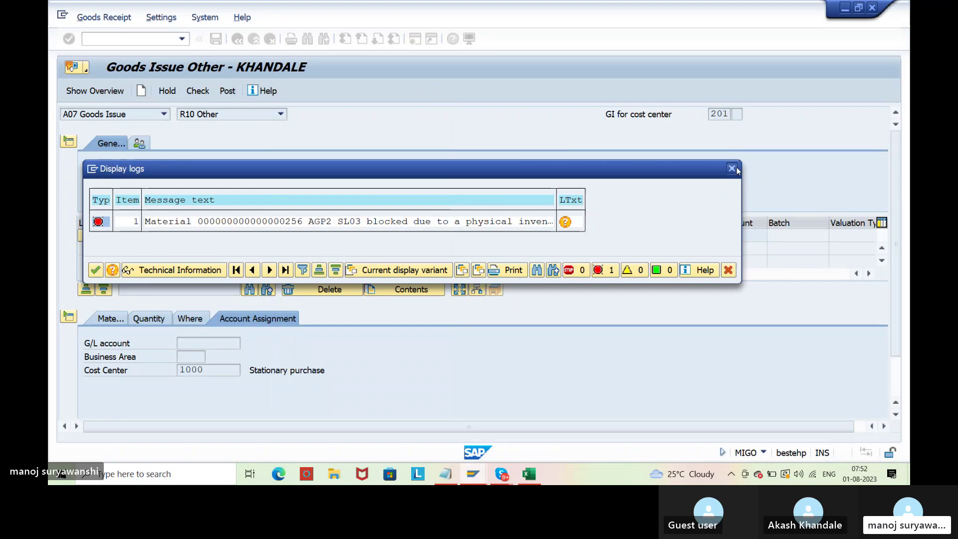
click(734, 169)
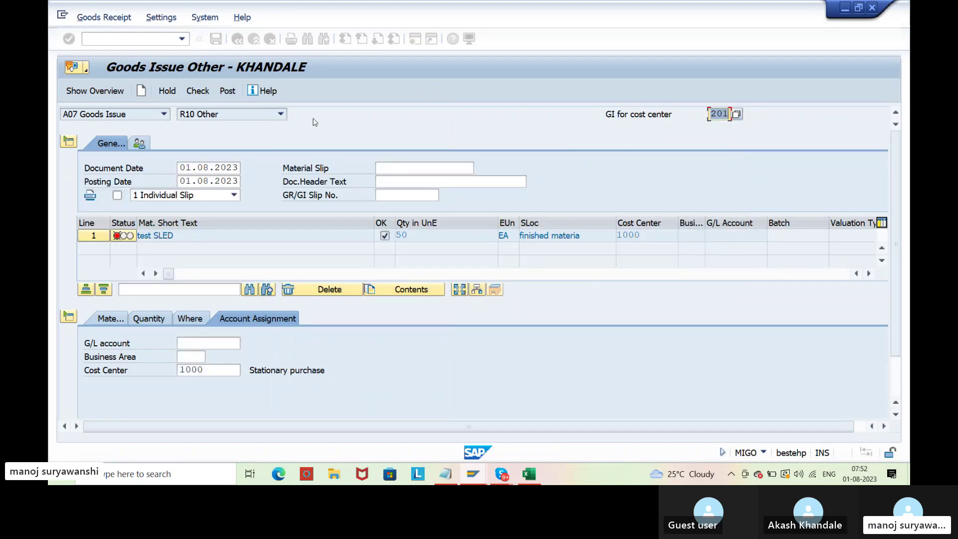
key(F3)
click(343, 244)
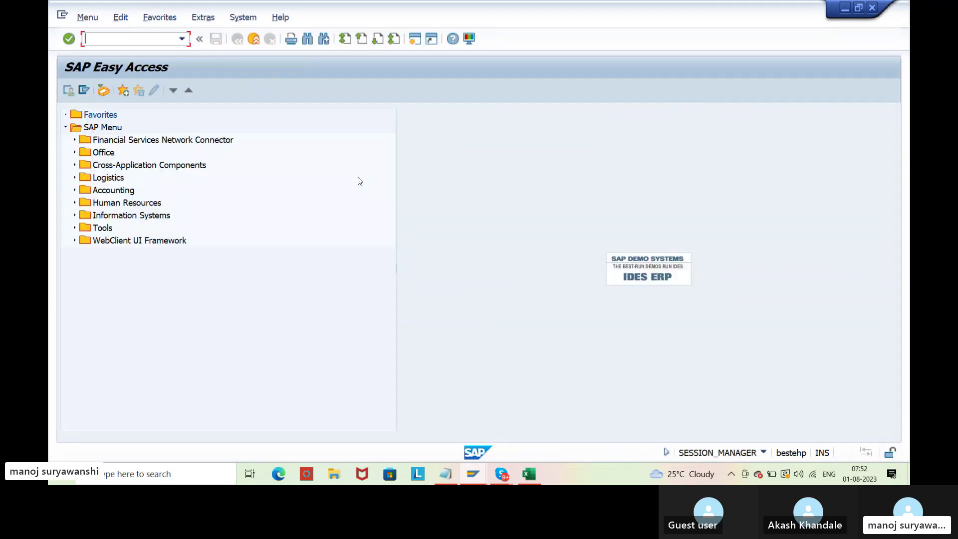
Step: Review the Phys. Inv. Block field in the plant stock display of material 256 and leave that display
key(alt+Tab)
key(alt+Tab)
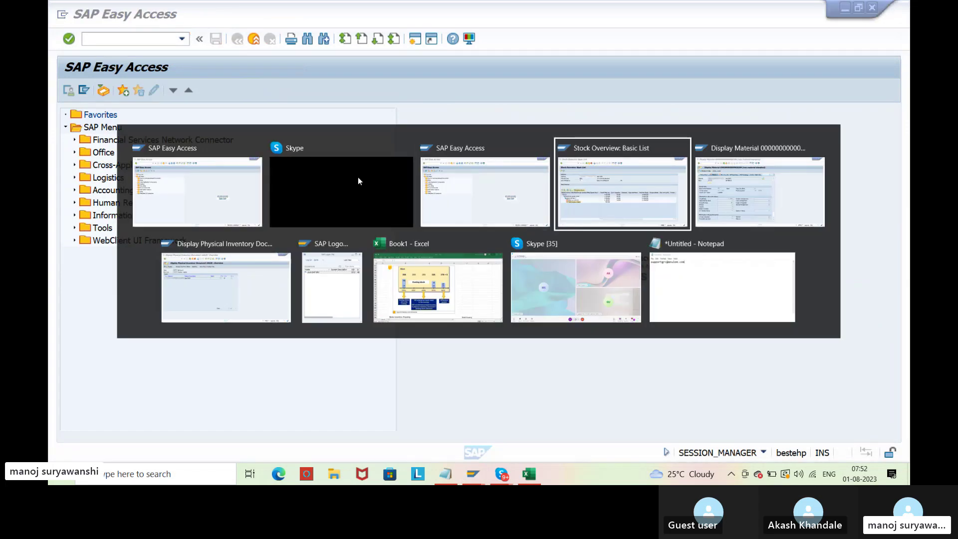
key(alt+Tab)
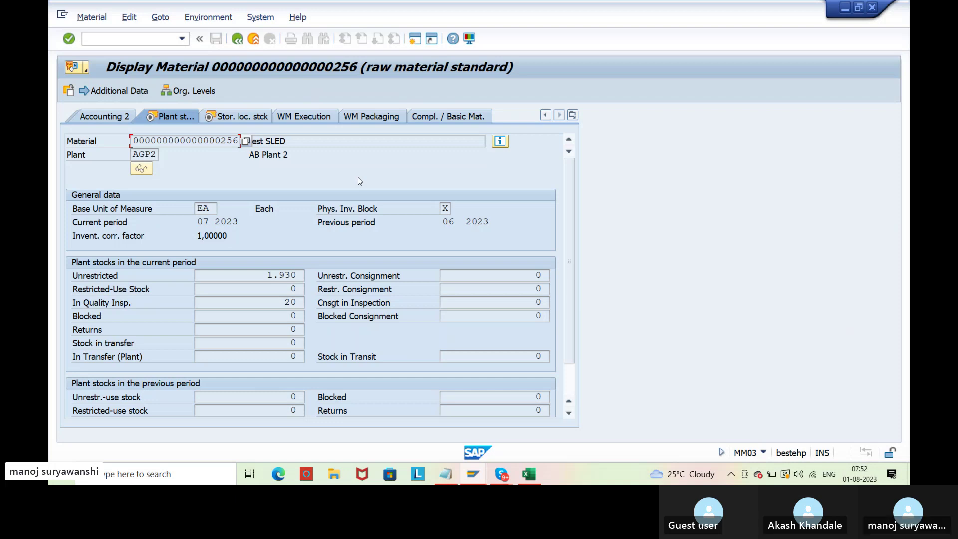
click(360, 208)
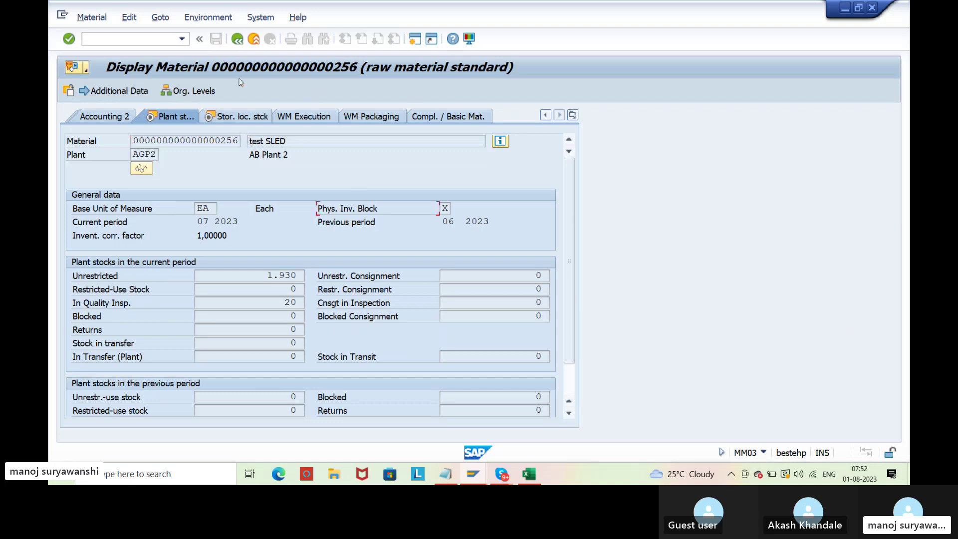
click(253, 42)
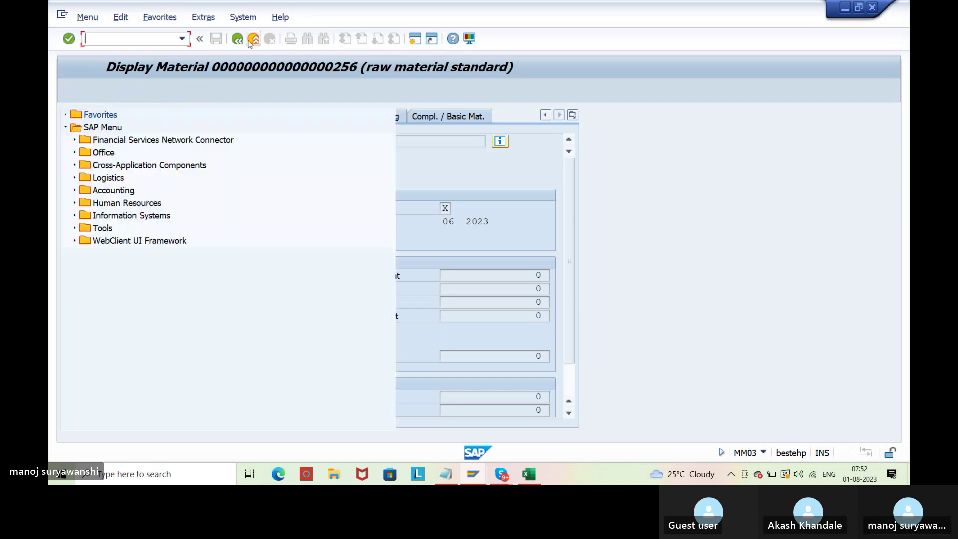
Step: Review the unrestricted stock of storage location SL03 in the stock overview session and leave the overview
click(473, 474)
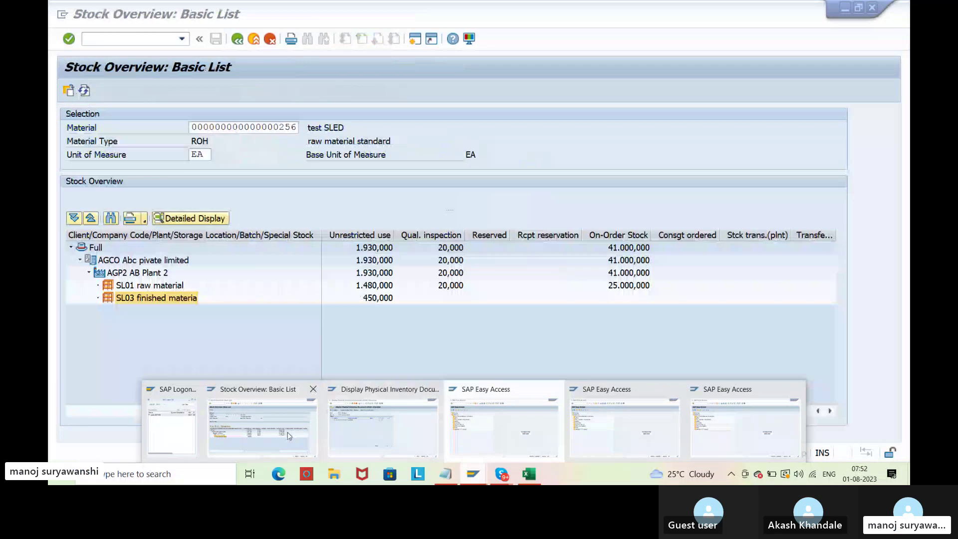
click(287, 432)
click(388, 299)
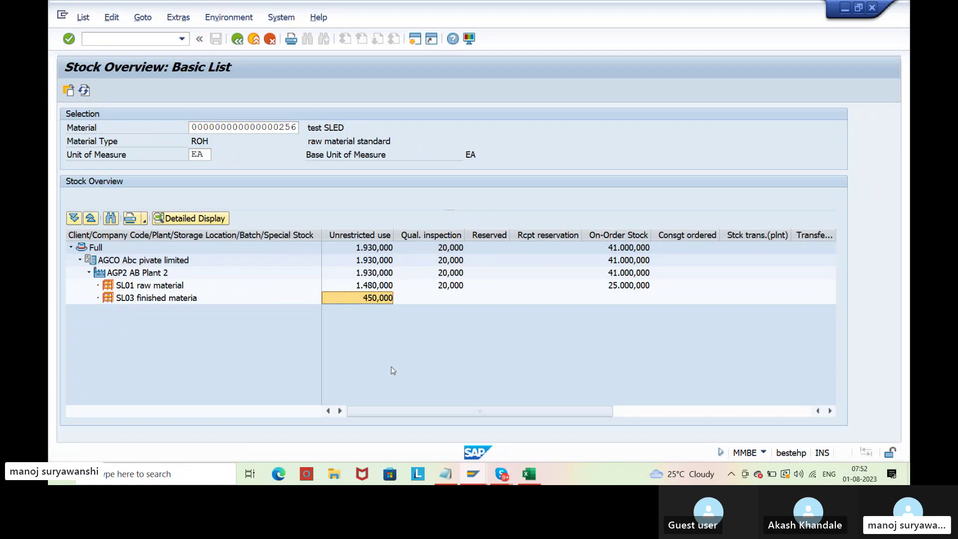
key(F3)
key(F3)
Step: Enter an inventory count of 460 EA for material 256 with transaction MI04 and save it
click(108, 41)
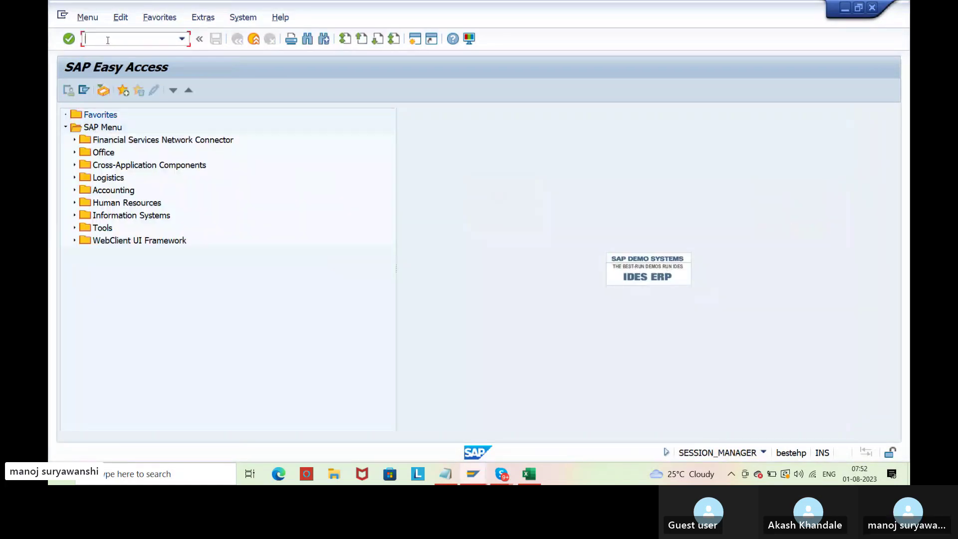
text(mi04)
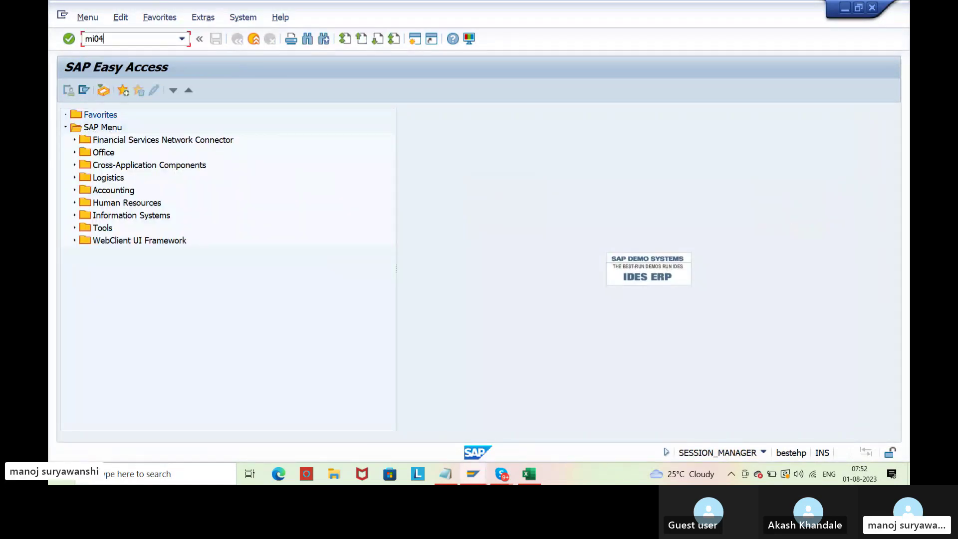
key(Return)
key(Return)
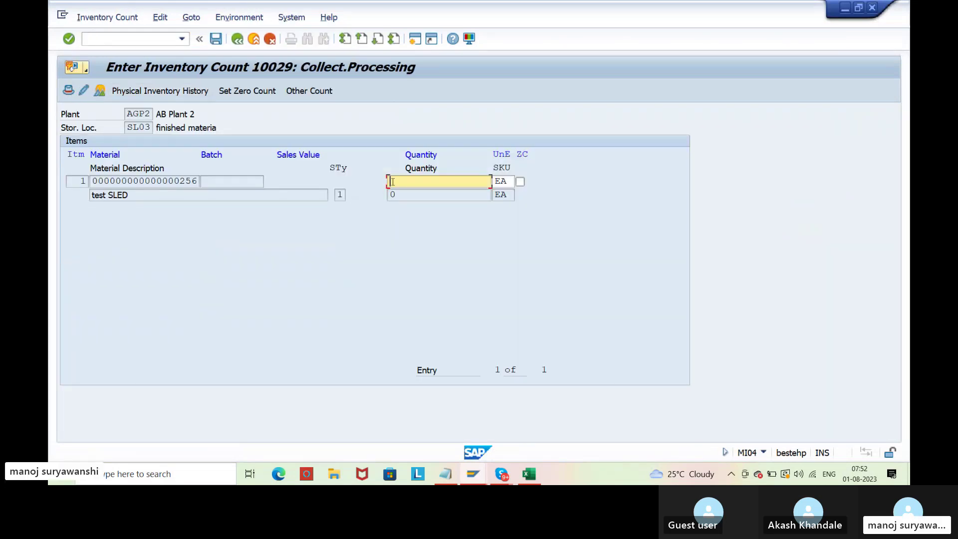
text(460)
key(Return)
click(216, 39)
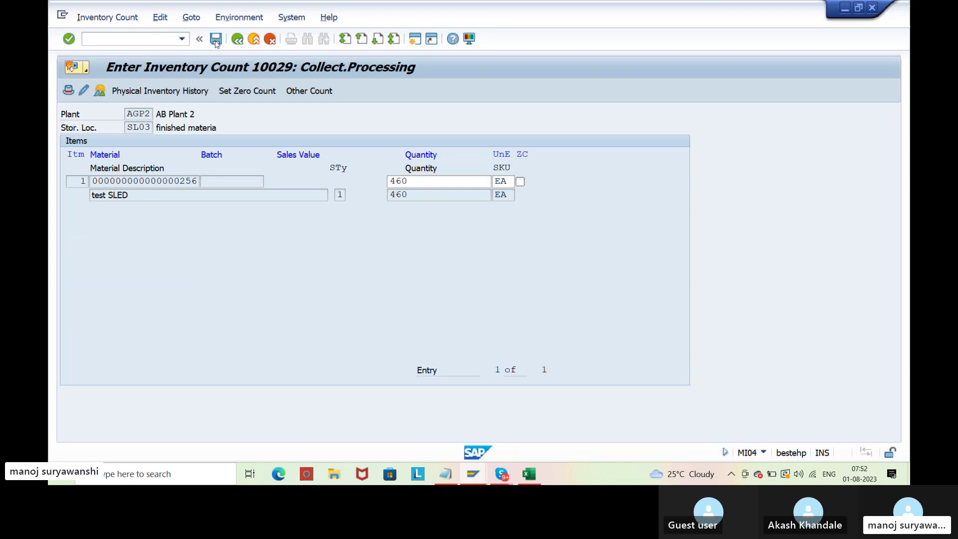
Step: Display the count of physical inventory document 10029 and check the count status and count date in its header
click(118, 23)
click(122, 102)
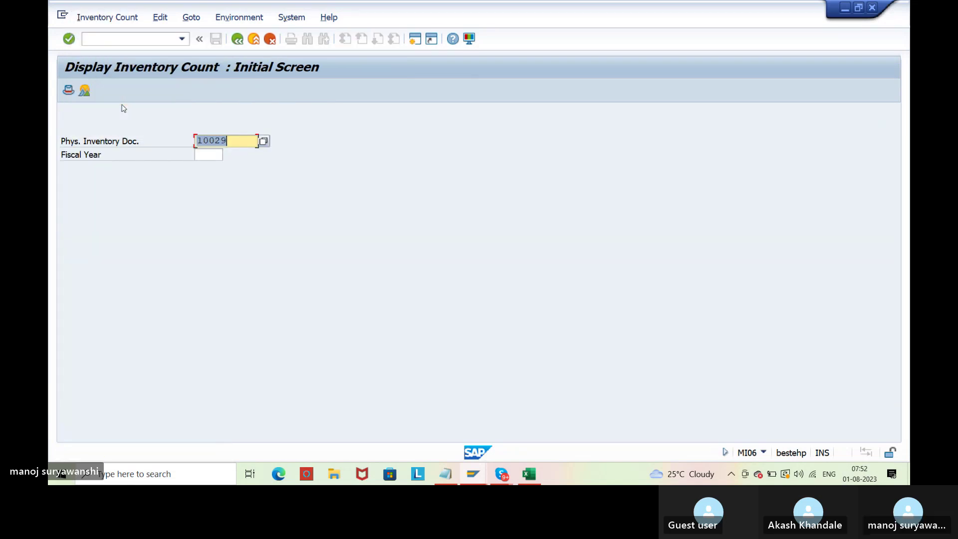
key(Return)
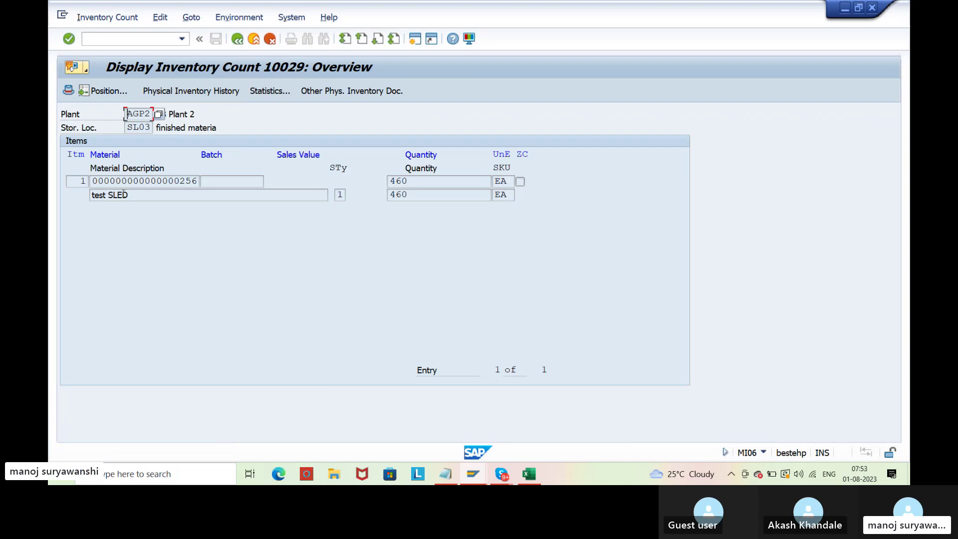
click(68, 90)
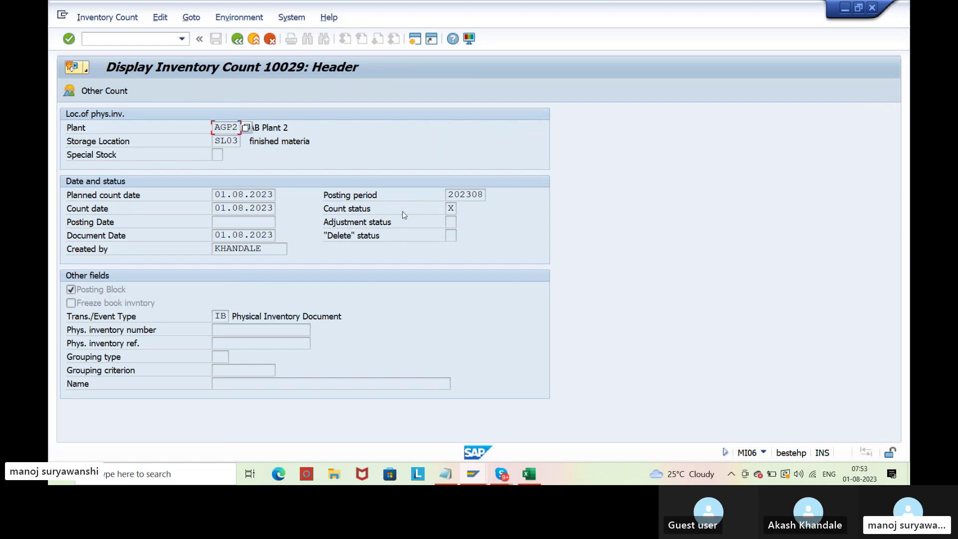
click(451, 208)
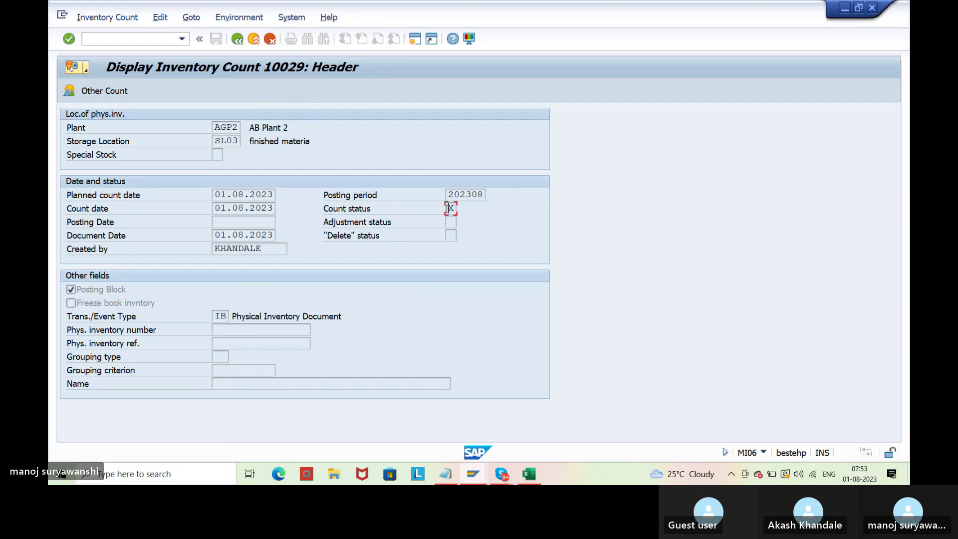
click(226, 209)
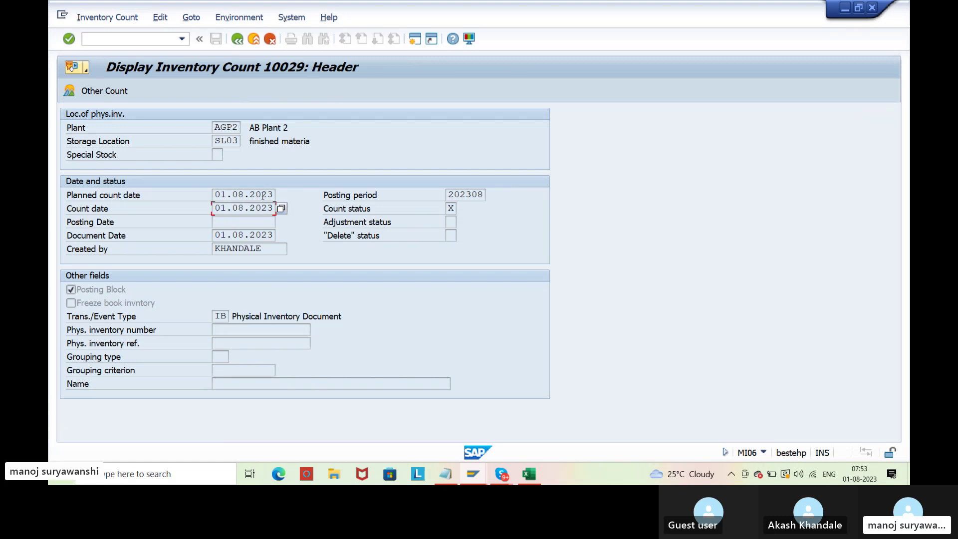
Step: Return to the count overview of document 10029 and display the physical inventory history for the material 256 item
click(237, 39)
click(233, 142)
key(Return)
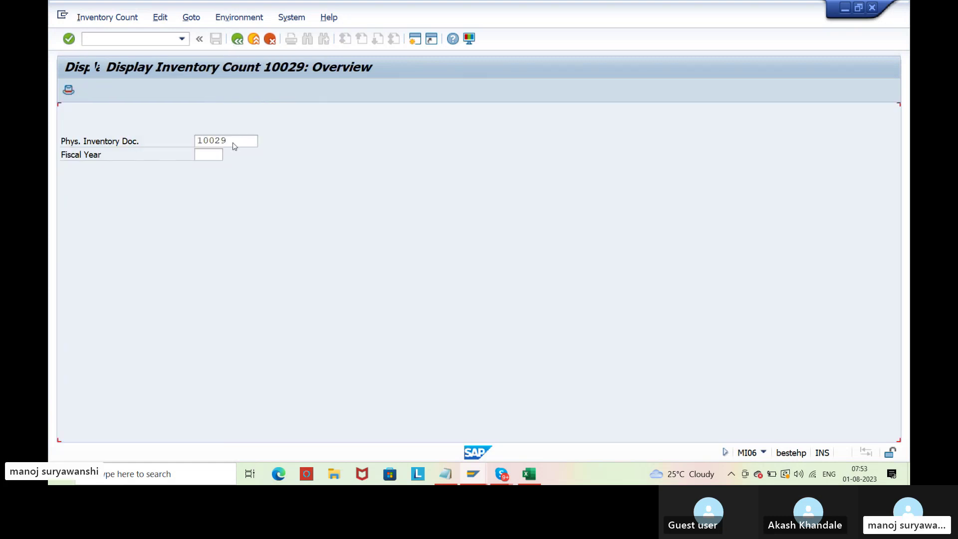
click(128, 177)
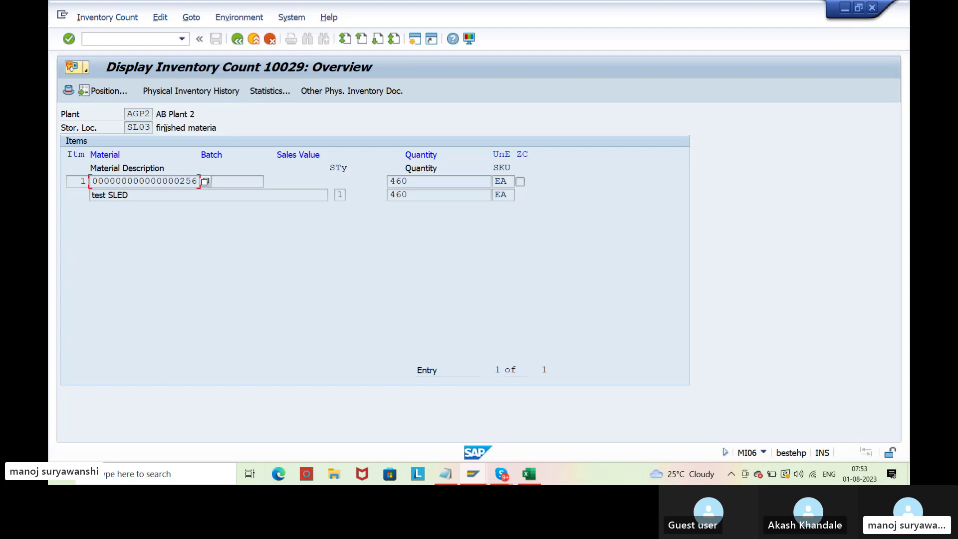
click(179, 96)
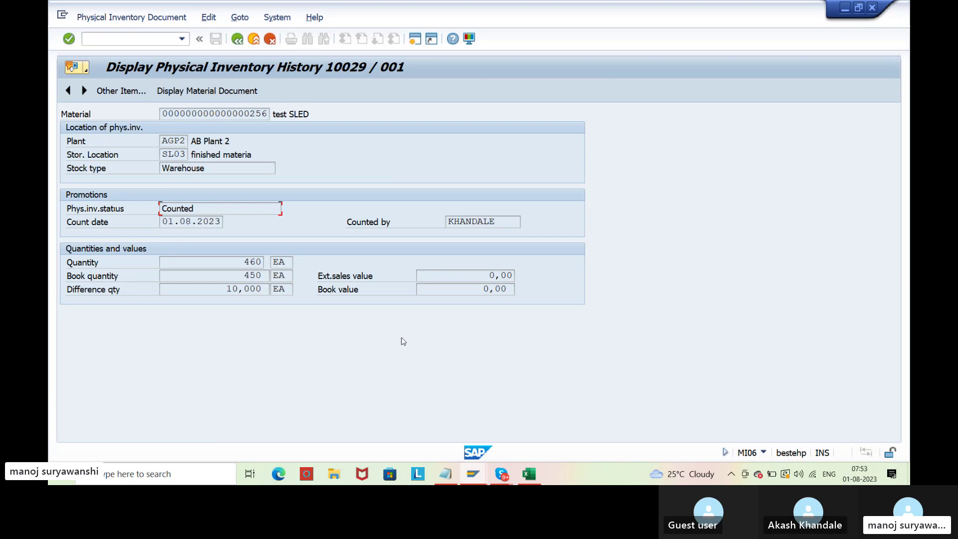
Step: Switch to a free session and start the MM03 display of material 256 with all preselected views cleared
click(470, 483)
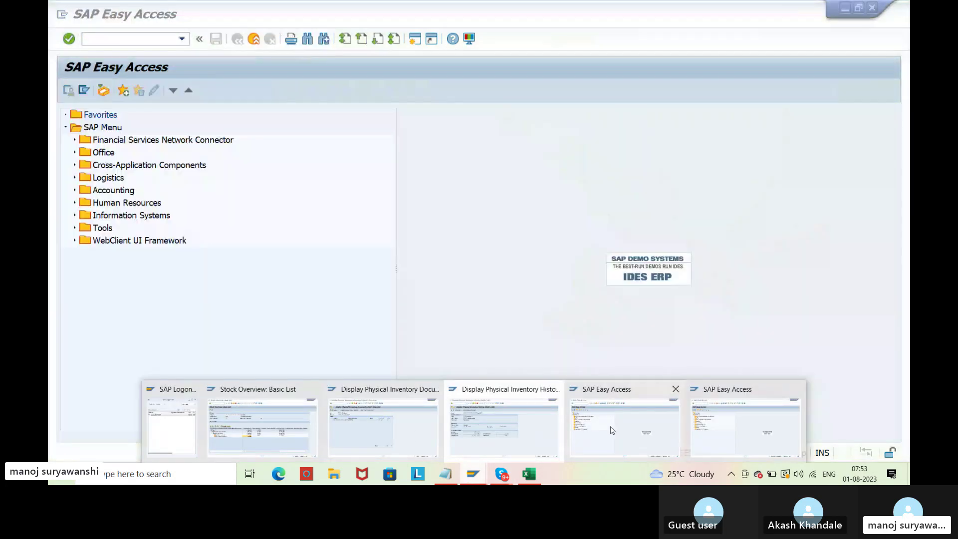
click(612, 430)
key(Return)
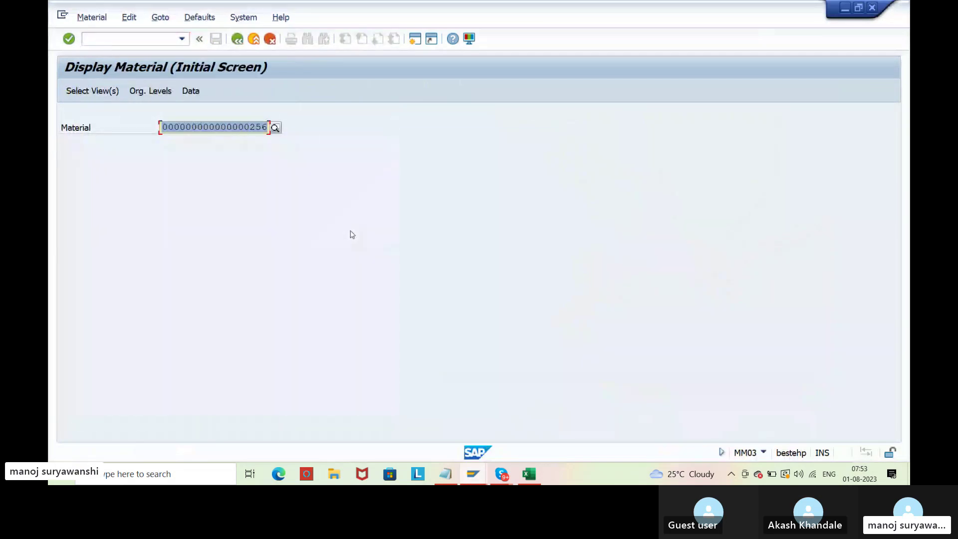
key(Return)
click(454, 445)
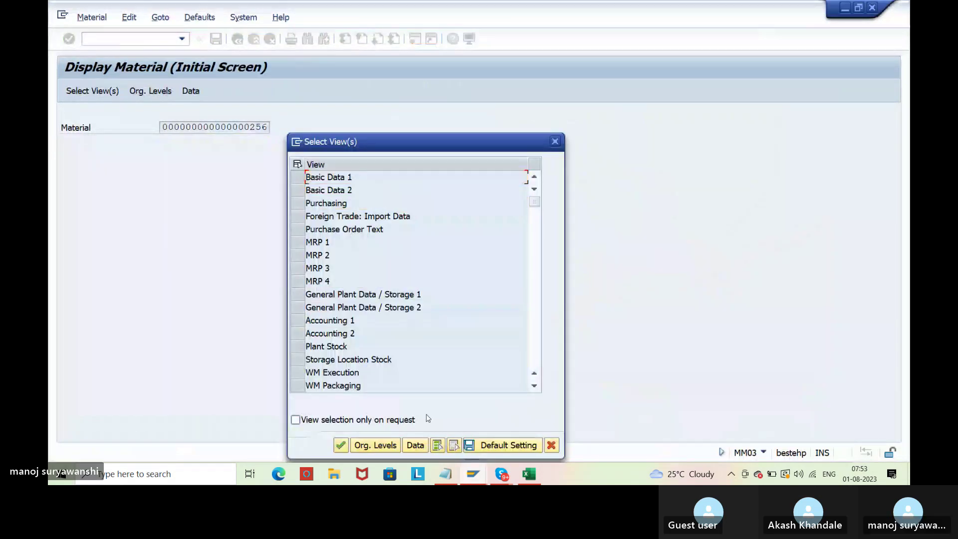
Step: Display the Plant Stock and Storage Location Stock views of the material for plant AGP2 and storage location SL01
click(298, 346)
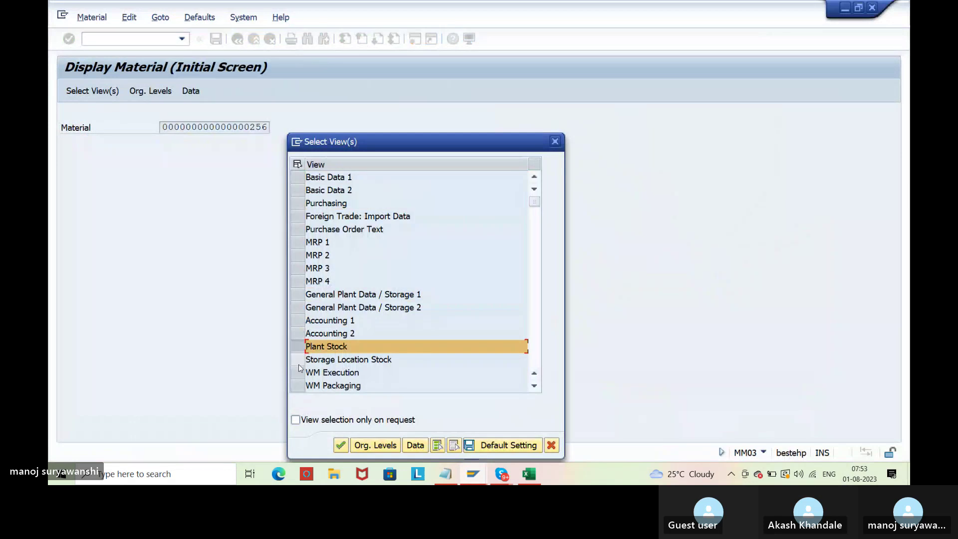
click(298, 359)
click(341, 445)
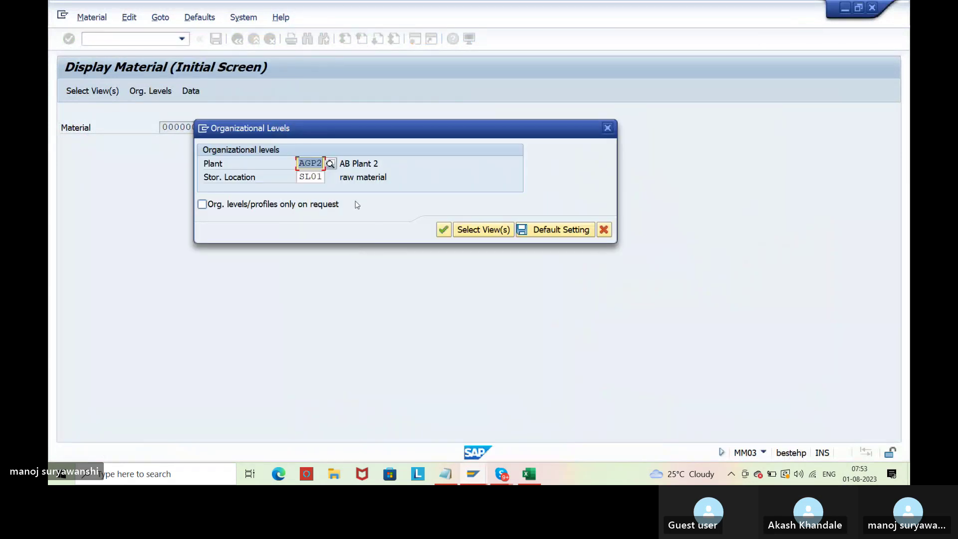
key(Tab)
text(sl01)
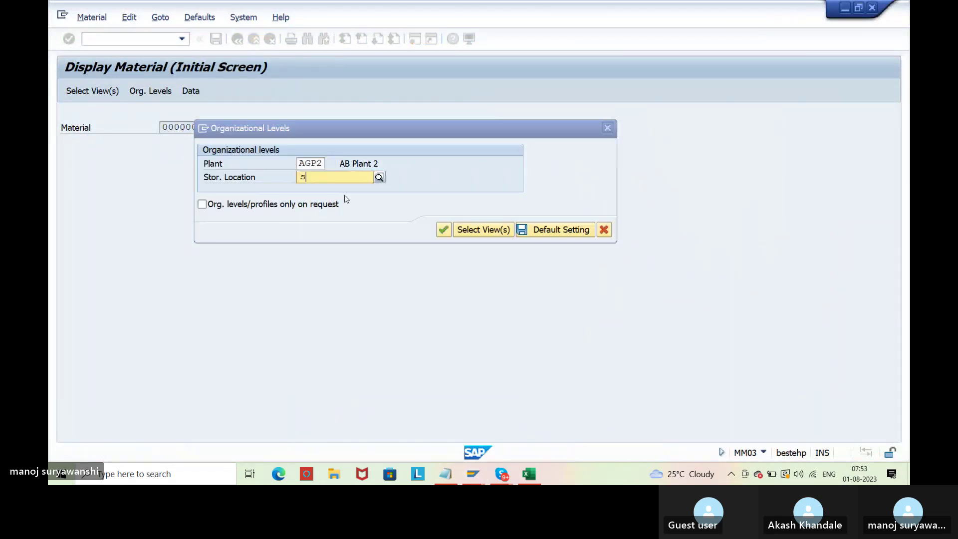
key(Return)
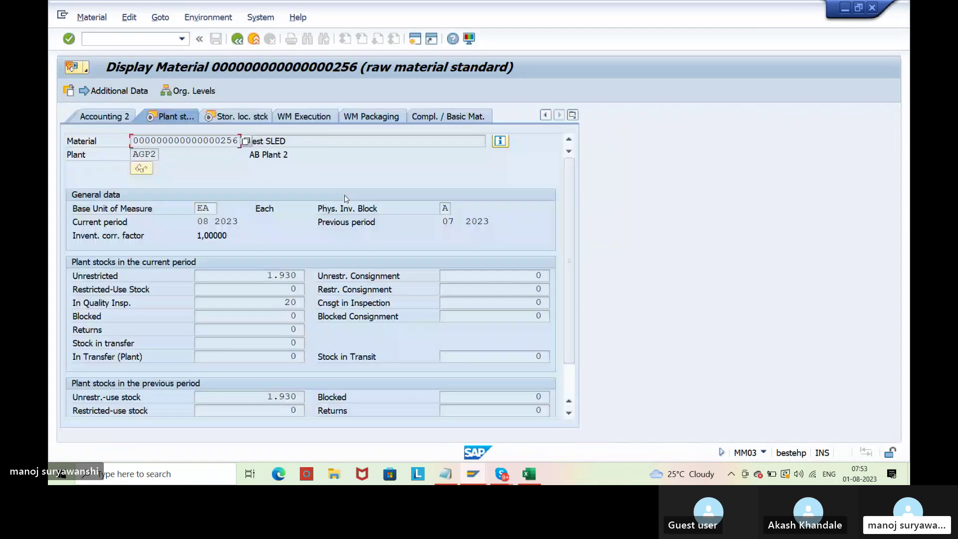
Step: Look up the meanings of the possible Phys. Inv. Block indicators in the plant stock view and close the list
click(445, 209)
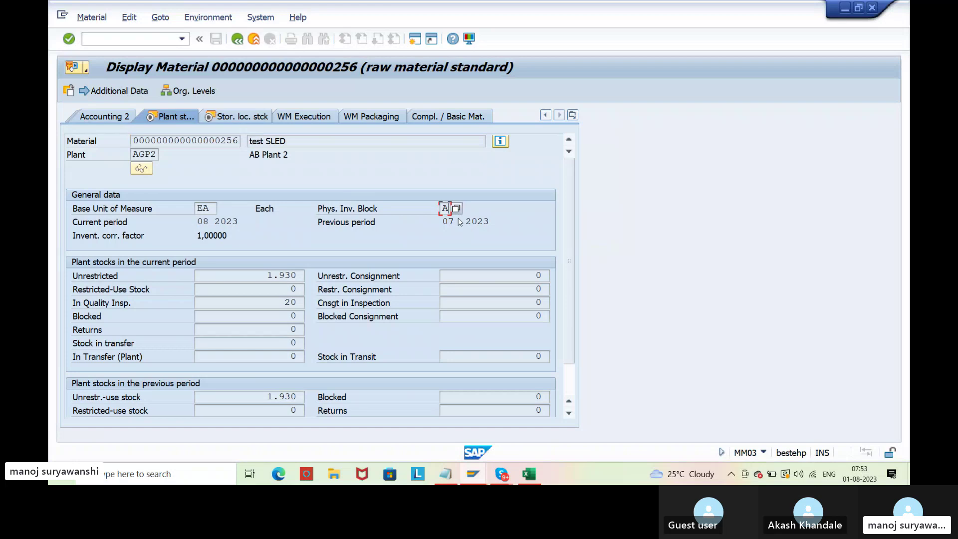
key(F1)
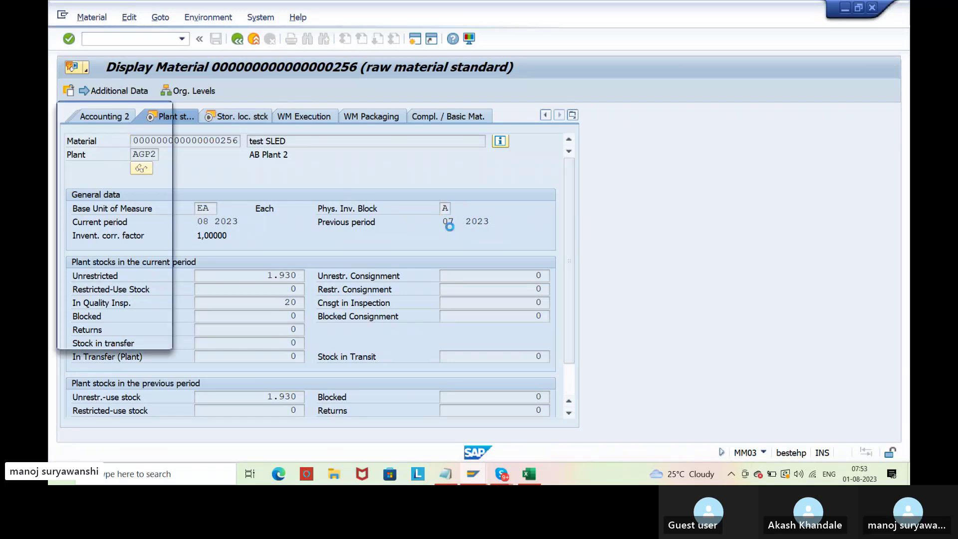
click(149, 181)
drag(253, 230, 322, 230)
scroll(291, 183, right, 2)
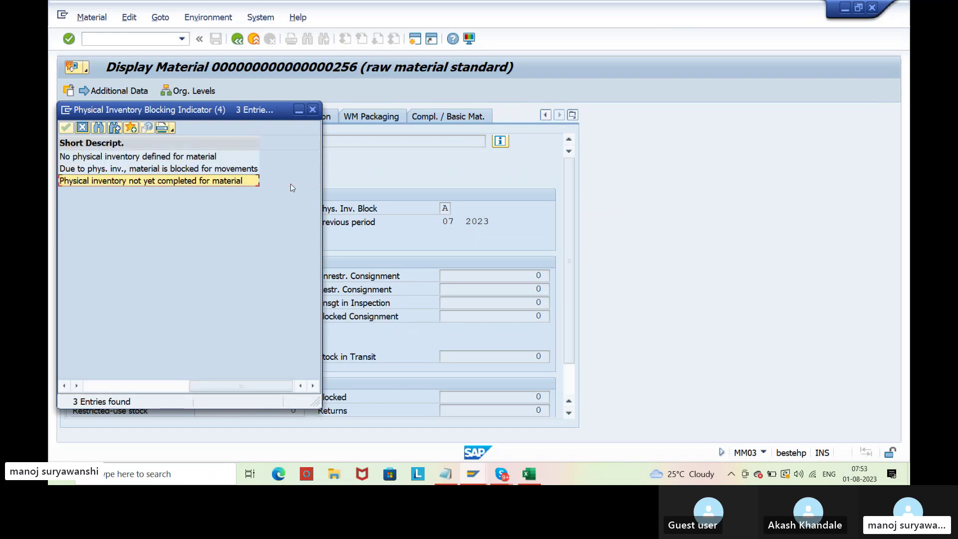
click(208, 168)
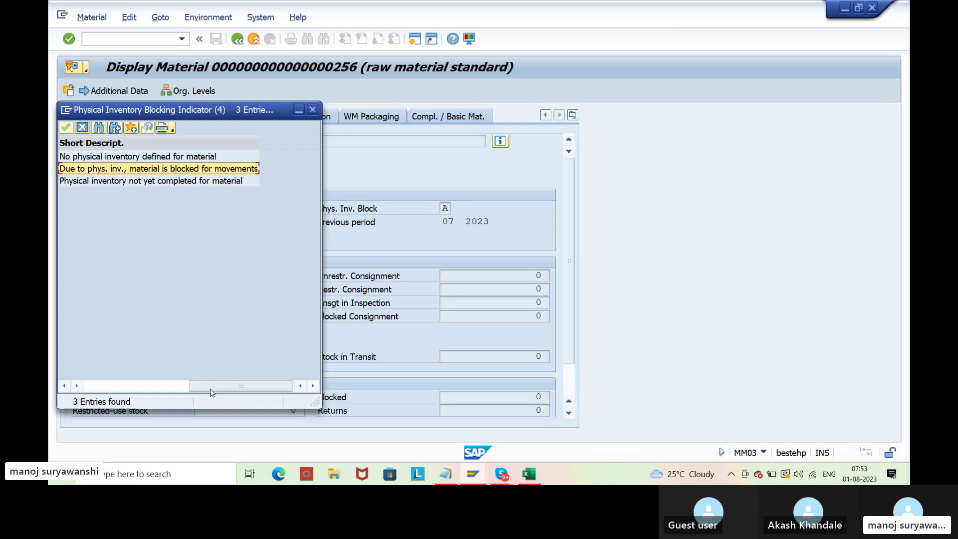
click(114, 388)
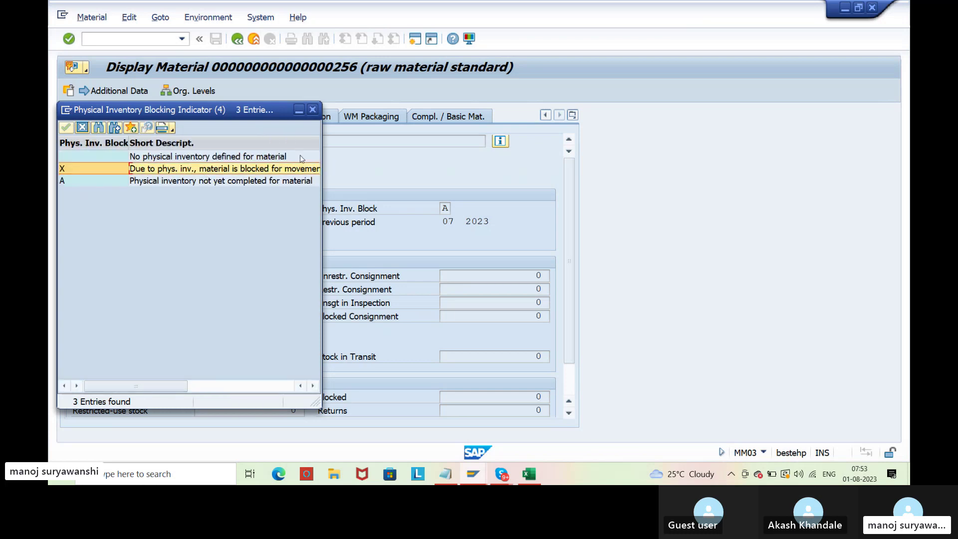
click(313, 109)
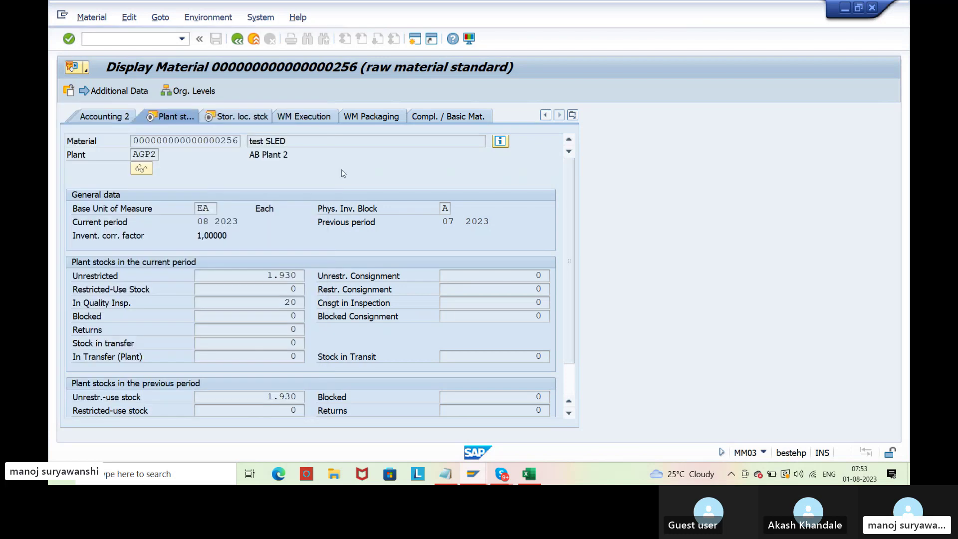
Step: Compare the counted, book and difference quantities in the physical inventory history session, and leave the inventory count display
key(alt+Tab)
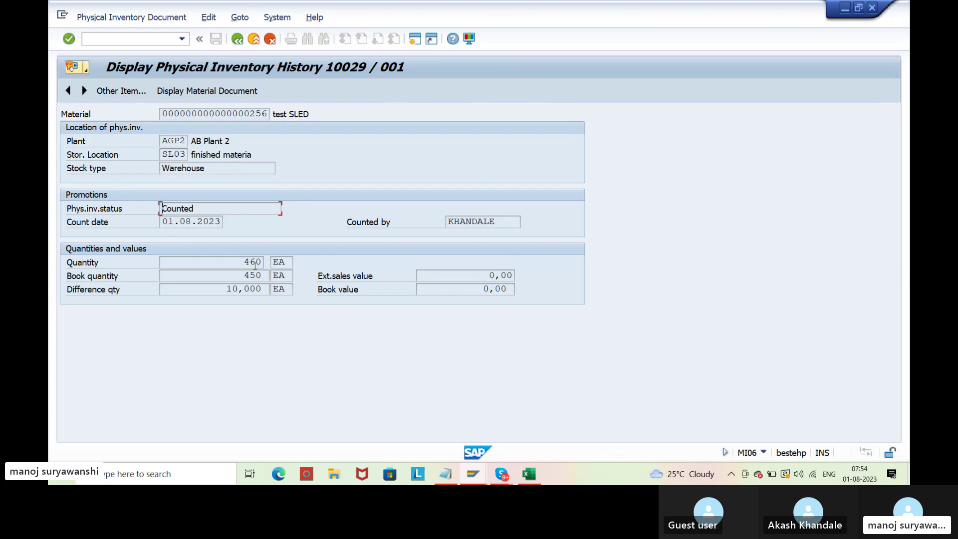
drag(243, 275, 266, 280)
drag(243, 262, 267, 290)
click(263, 269)
click(266, 290)
click(236, 40)
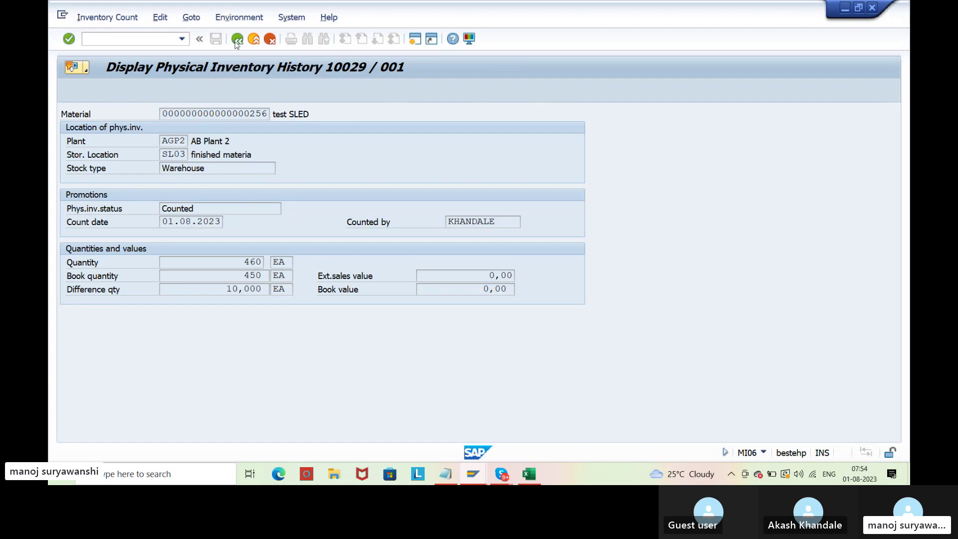
click(237, 40)
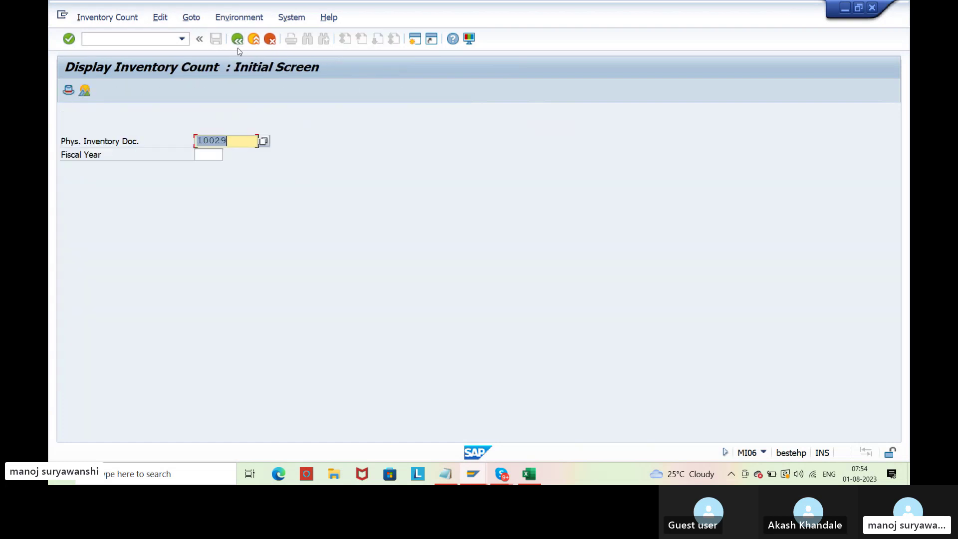
click(242, 38)
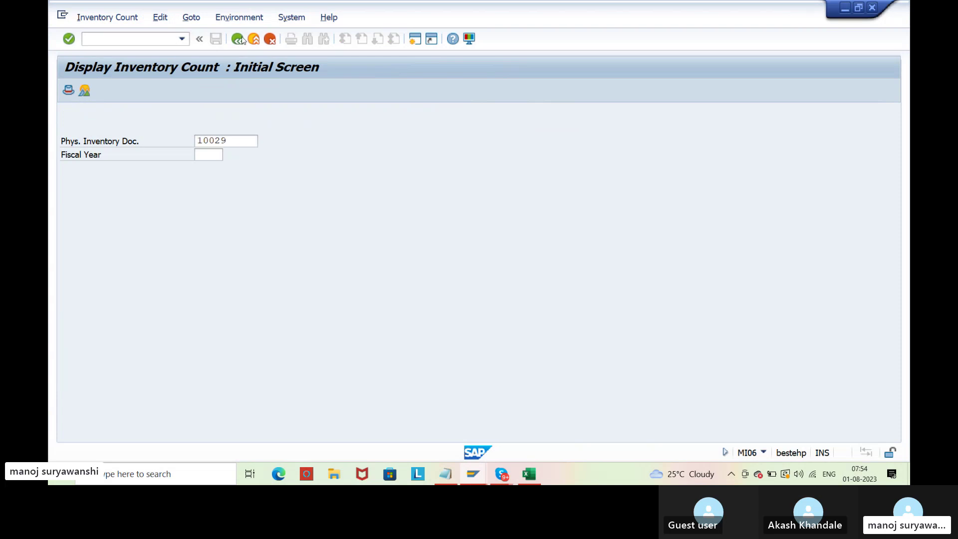
Step: Start a goods issue with transaction MIGO and enter material 256 as its item
click(159, 40)
text(migo)
key(Return)
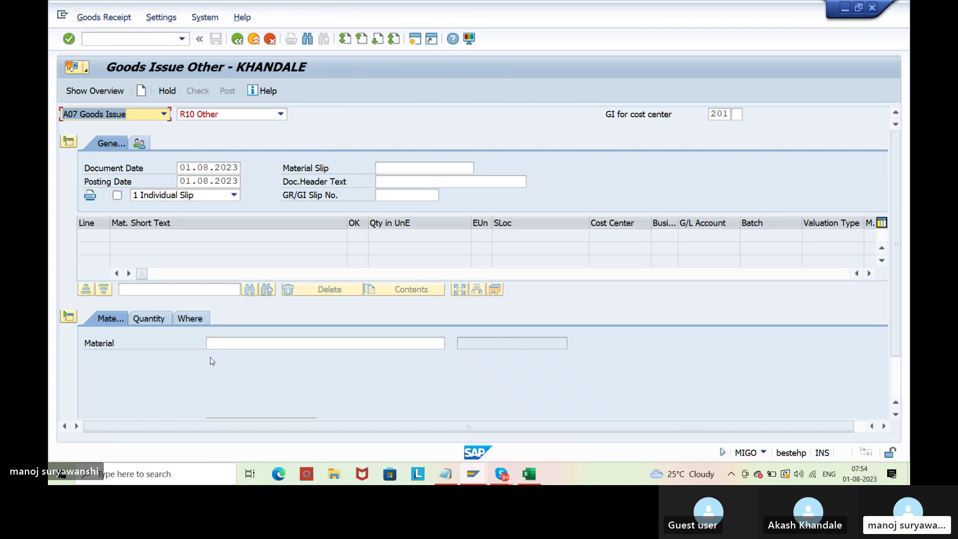
click(226, 343)
key(Down)
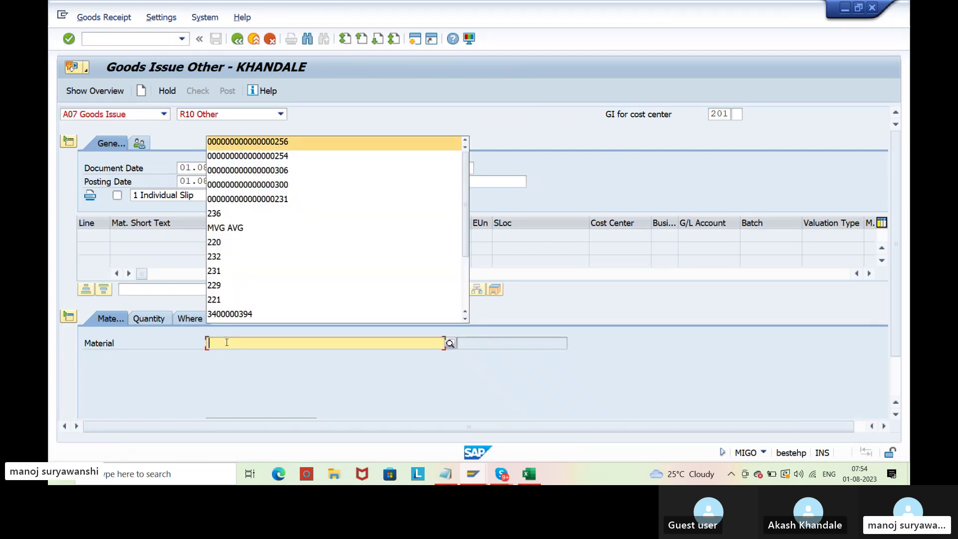
key(Return)
key(Return)
Step: Set the item's quantity to 50 and issue it from plant AGP2, storage location SL03
click(152, 318)
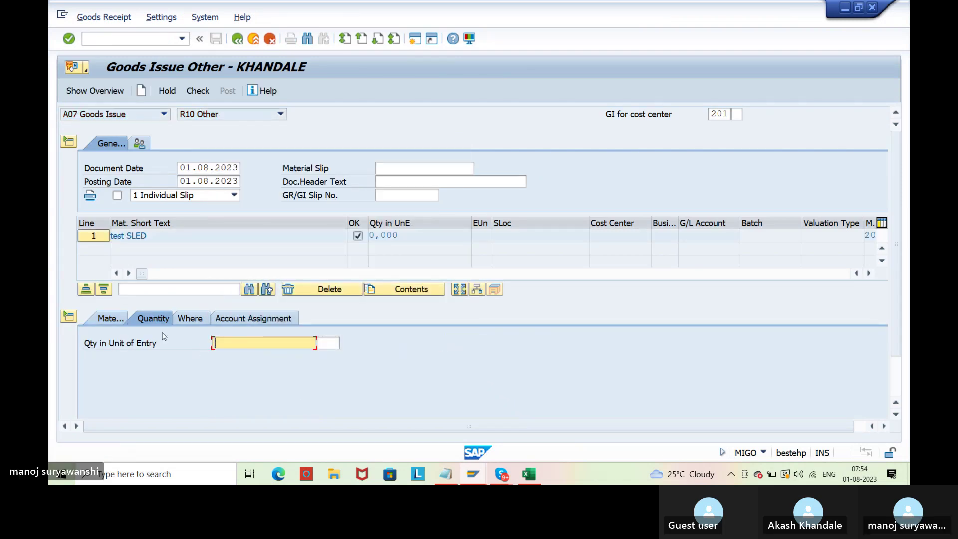
text(50)
key(Return)
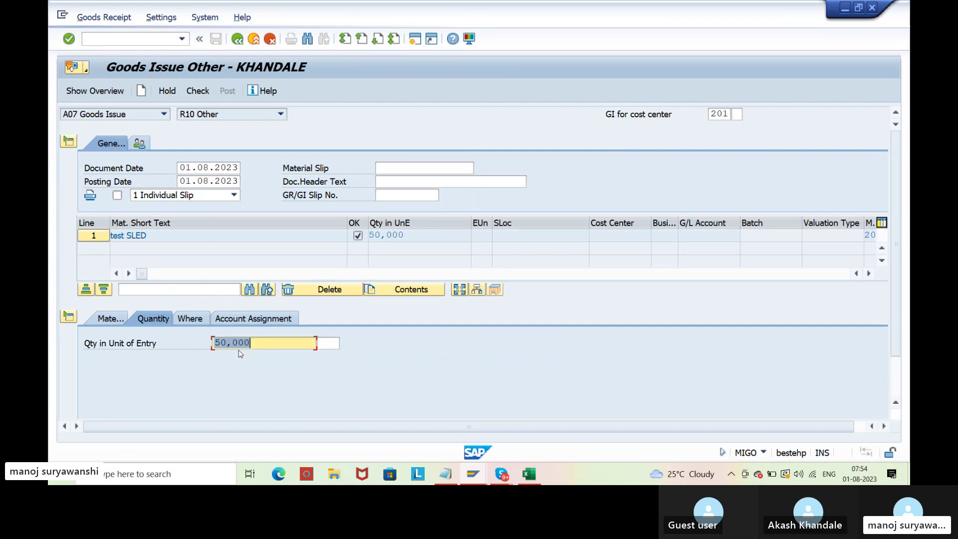
click(192, 319)
click(232, 369)
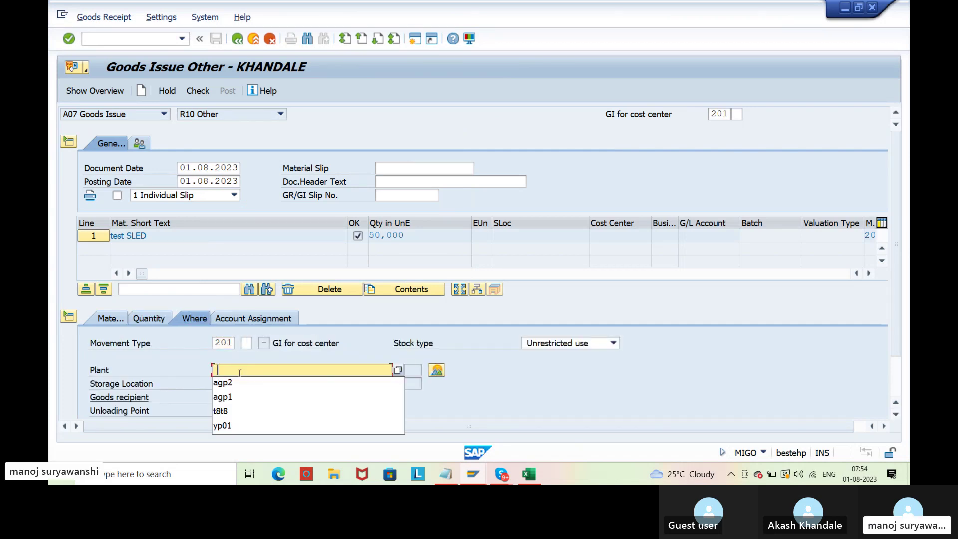
click(231, 382)
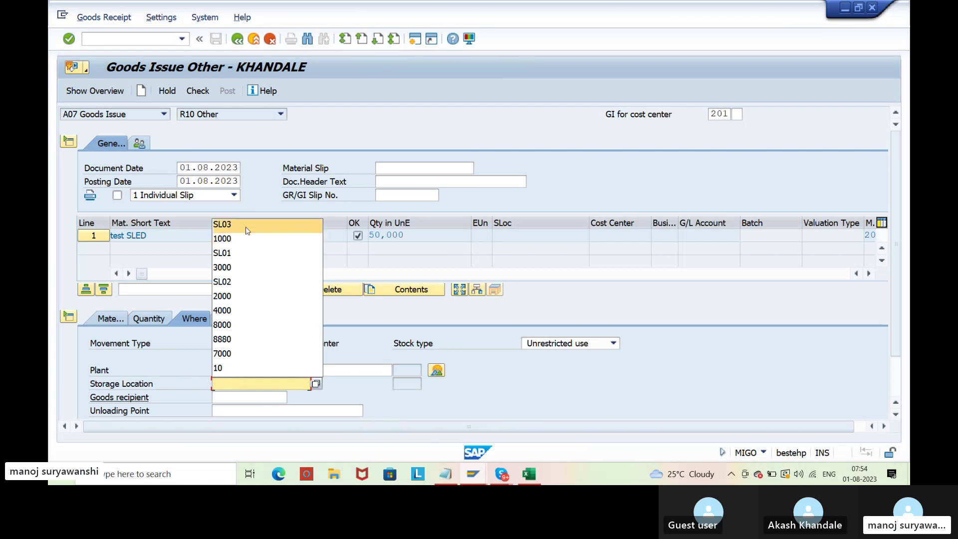
click(246, 225)
key(Return)
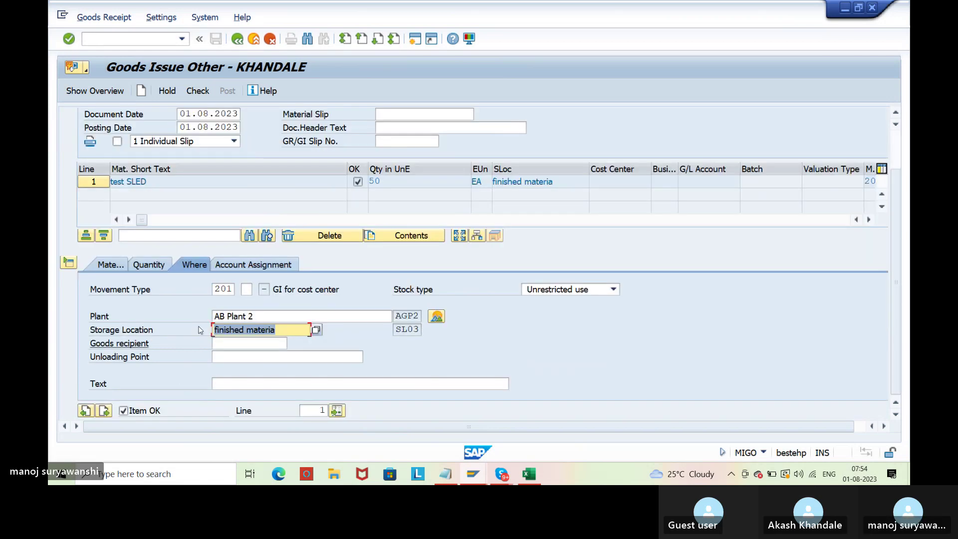
Step: Assign the goods issue item to cost center 1000 and run a check of the document
click(263, 260)
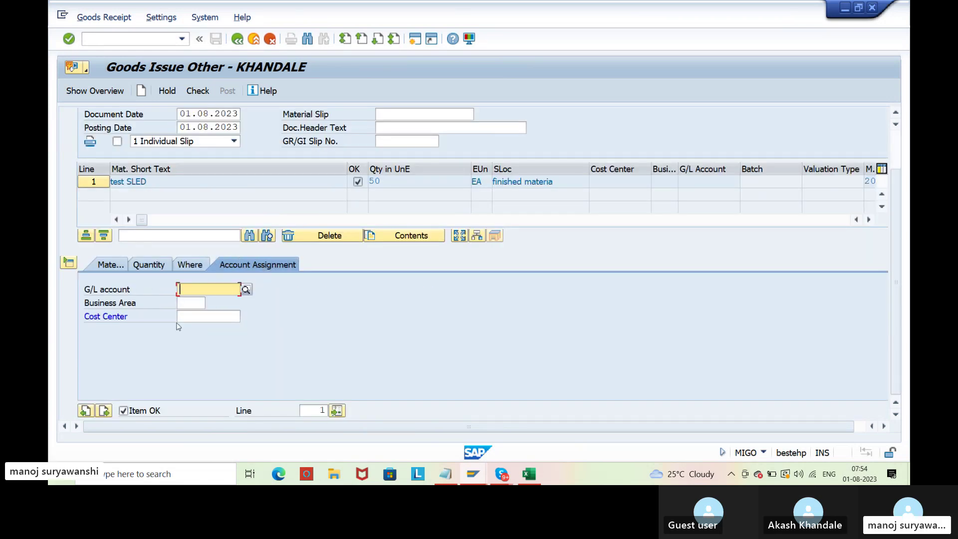
click(180, 317)
text(1000)
key(Return)
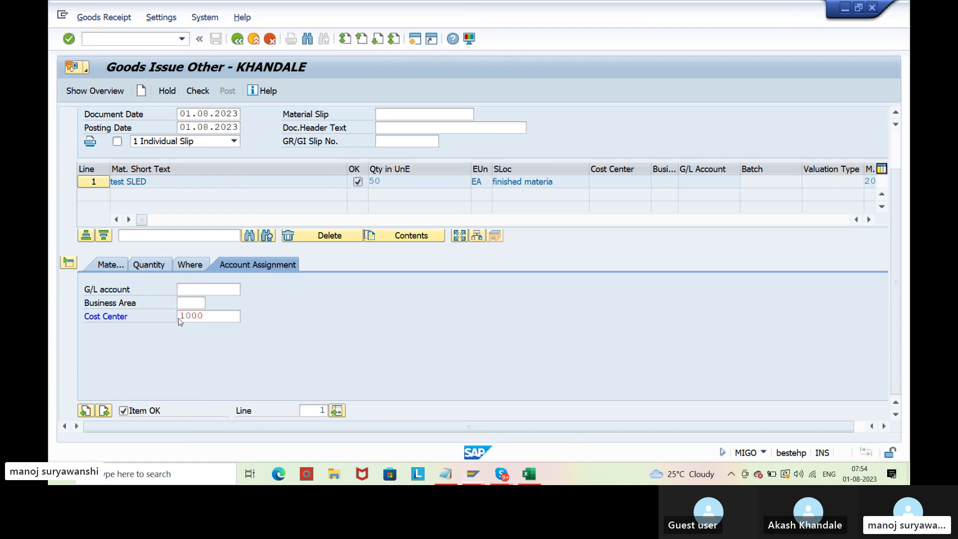
click(196, 92)
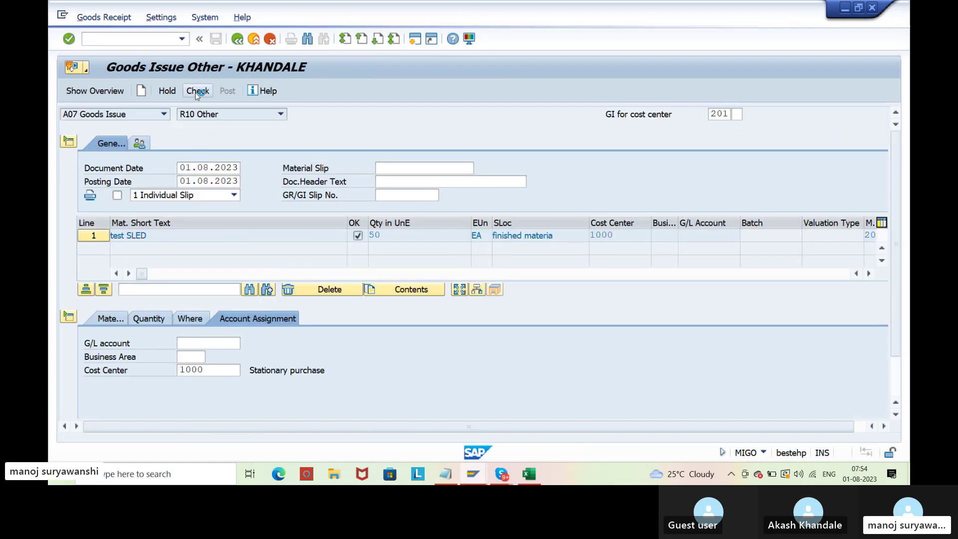
Step: Post the goods issue and refresh the stock overview of material 256 to check the unrestricted stock in SL03
click(228, 90)
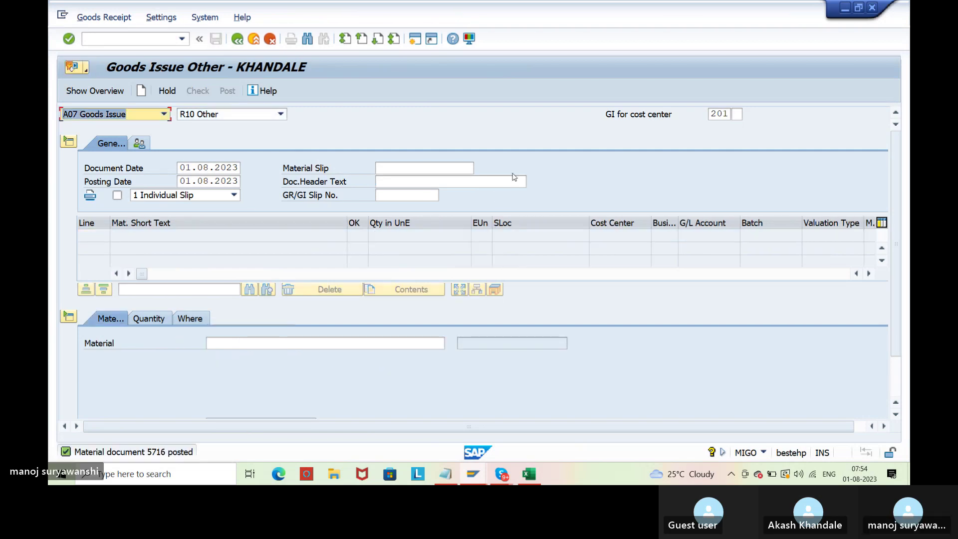
key(alt+Tab)
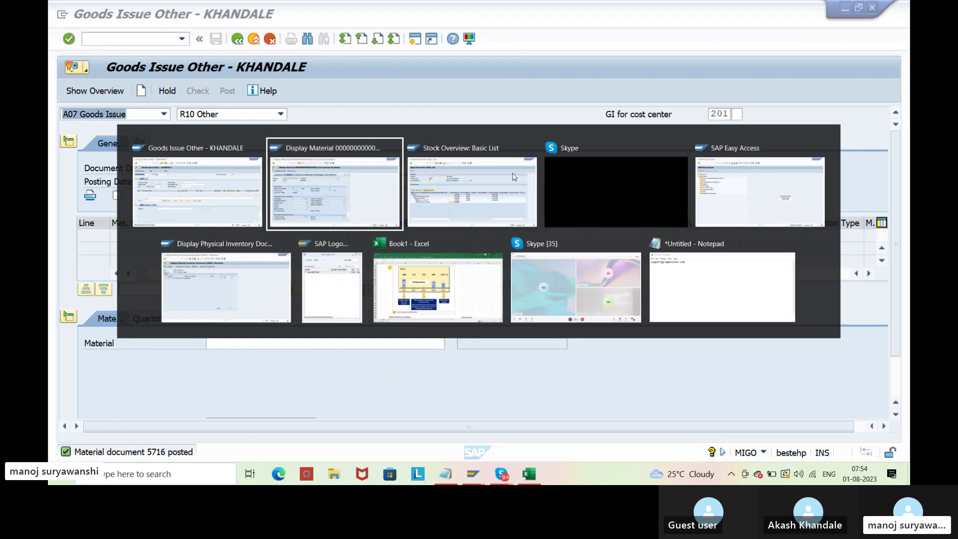
key(alt+Tab)
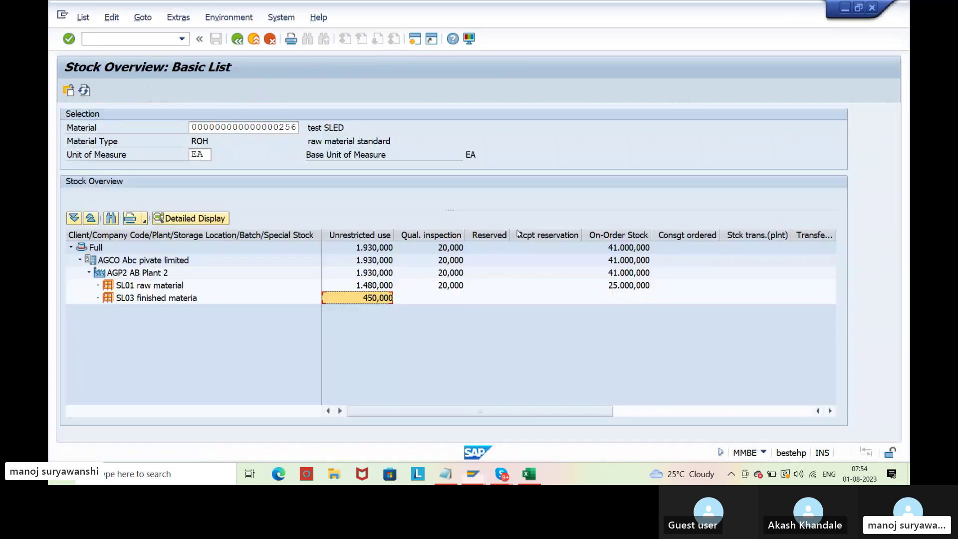
key(F5)
click(383, 301)
Step: Start transaction MI07 in a free session and open the difference list for physical inventory document 10029
click(474, 481)
click(716, 435)
text(mi0)
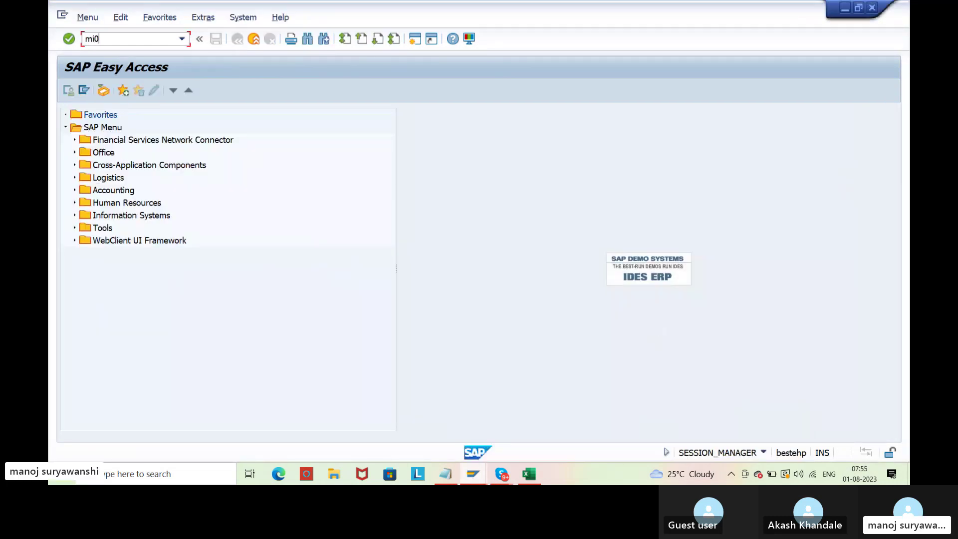
text(7)
key(Return)
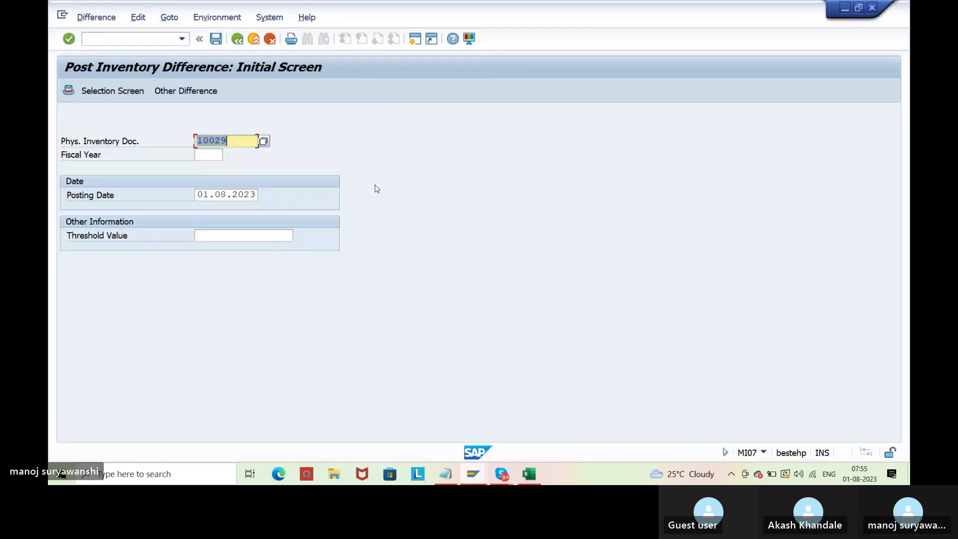
key(Return)
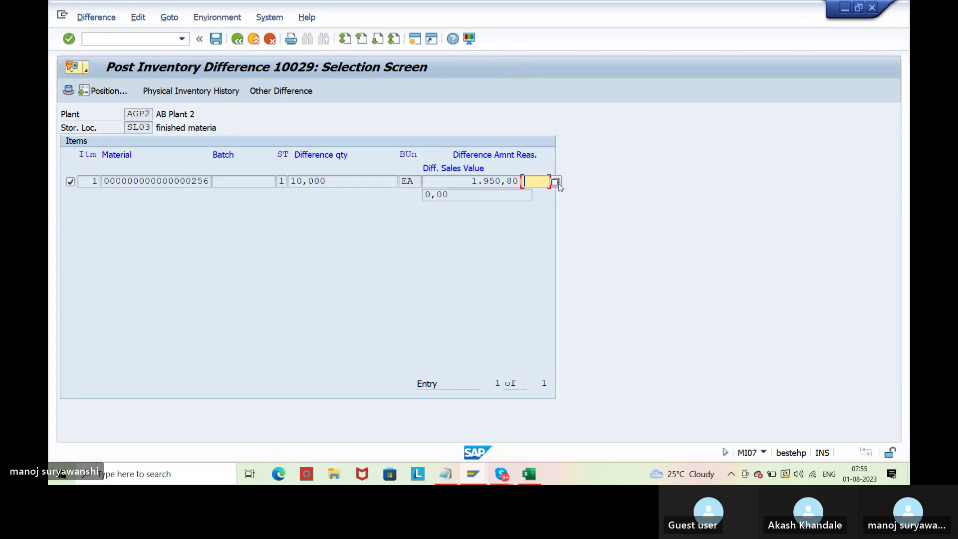
Step: Assign reason 0001 (stolen) of movement type 701 to the inventory difference of material 256
click(559, 182)
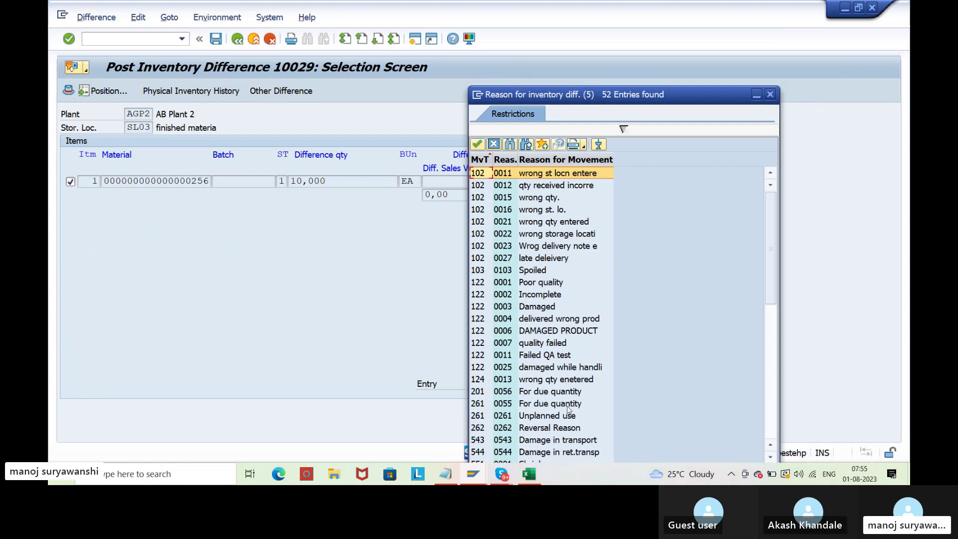
scroll(569, 410, down, 4)
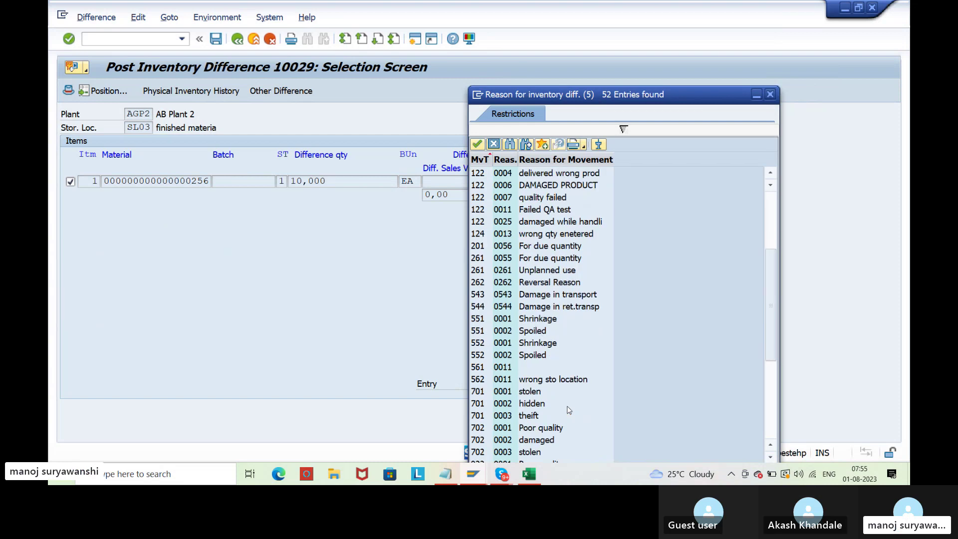
click(488, 392)
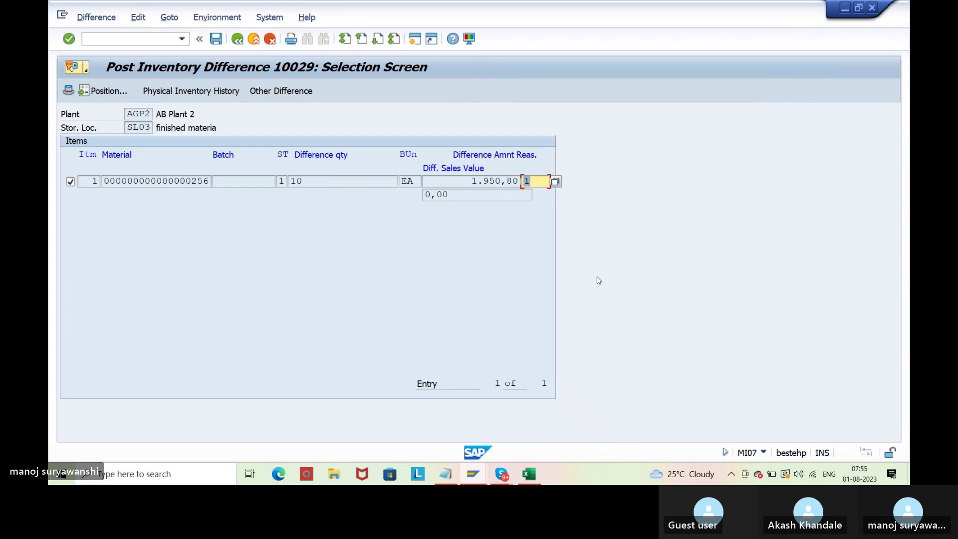
Step: Review the item's difference amount and quantity, compare them with the SL03 stock overview, and return to the difference posting
drag(471, 182, 525, 185)
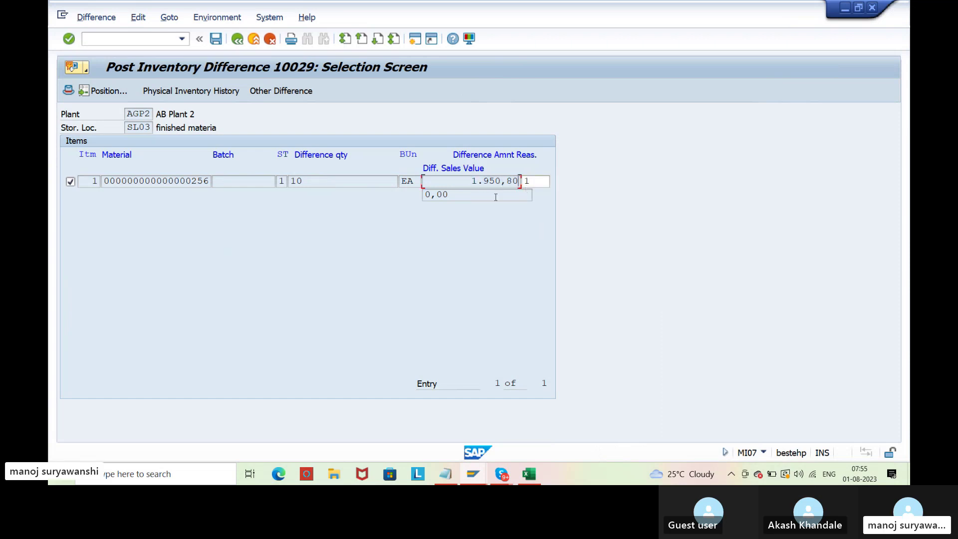
click(324, 185)
click(471, 476)
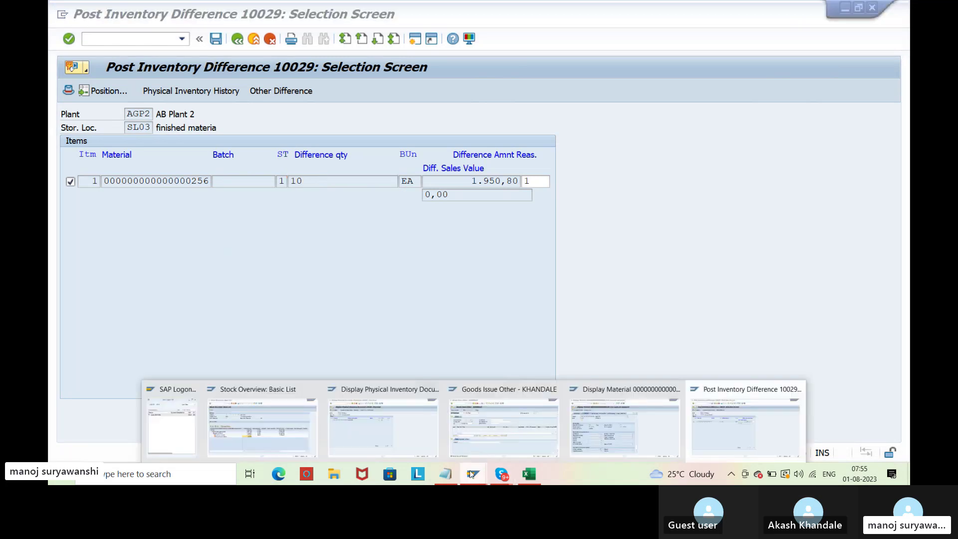
mouse_move(472, 432)
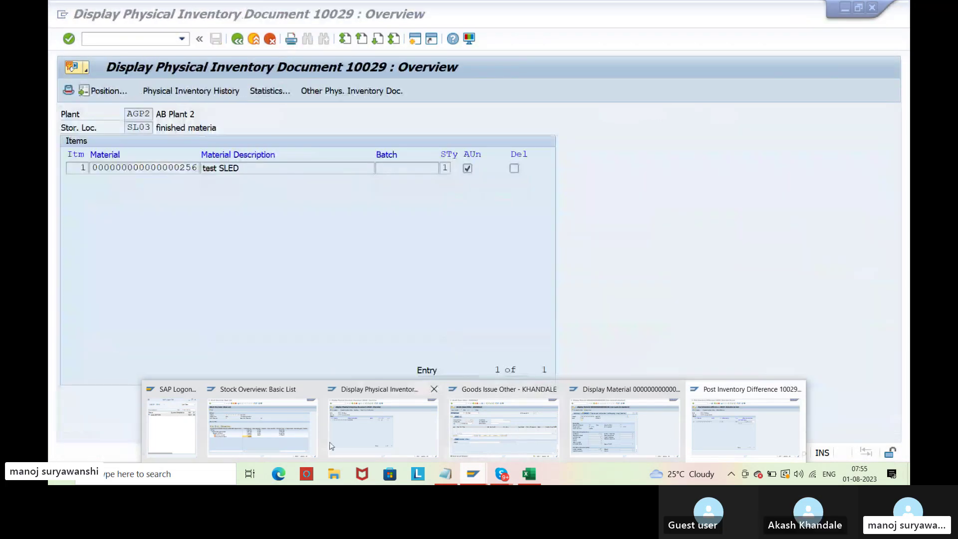
click(262, 427)
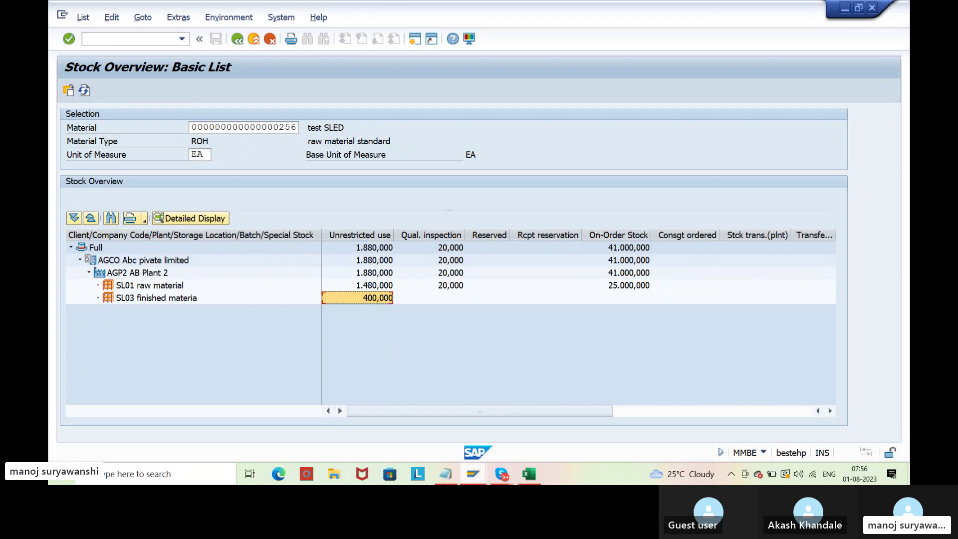
click(473, 474)
click(742, 434)
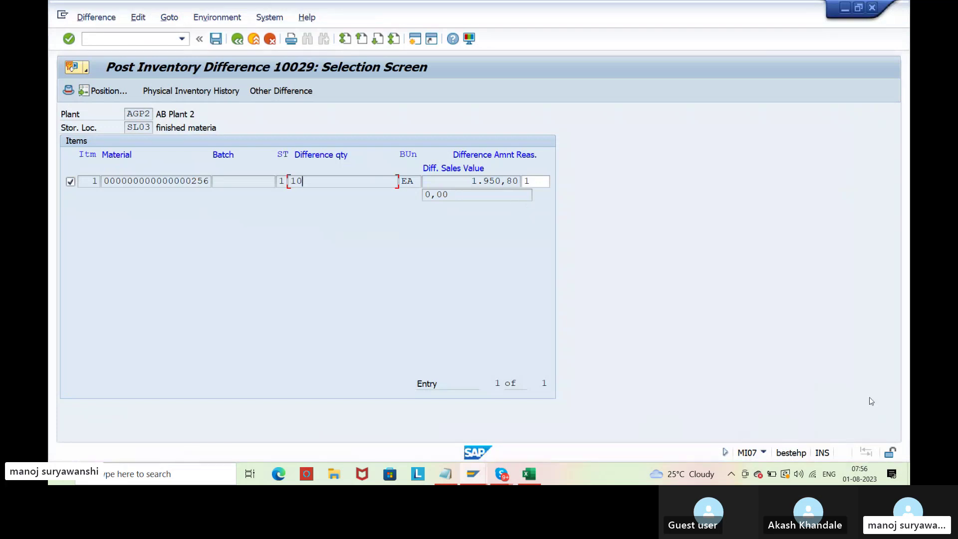
Step: Post the inventory difference for physical inventory document 10029
click(842, 422)
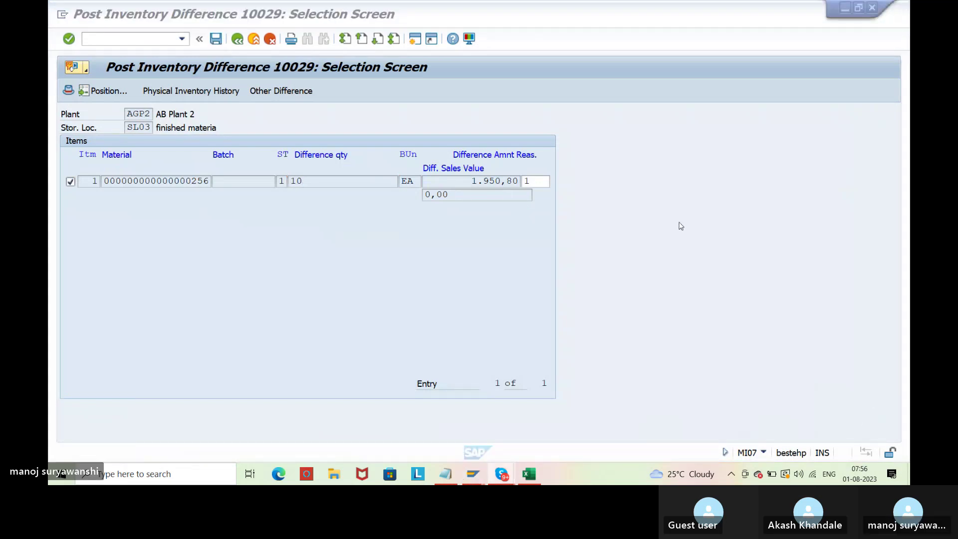
click(220, 44)
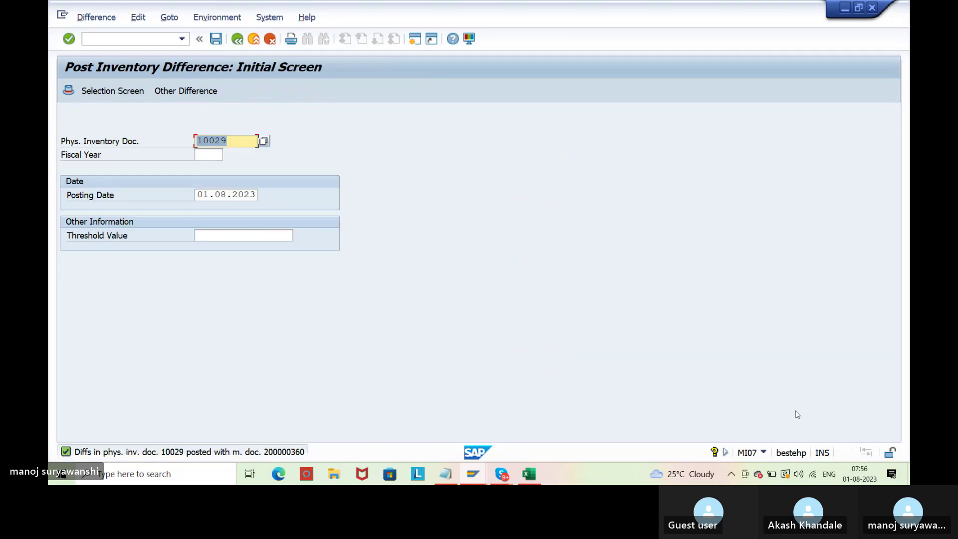
click(842, 418)
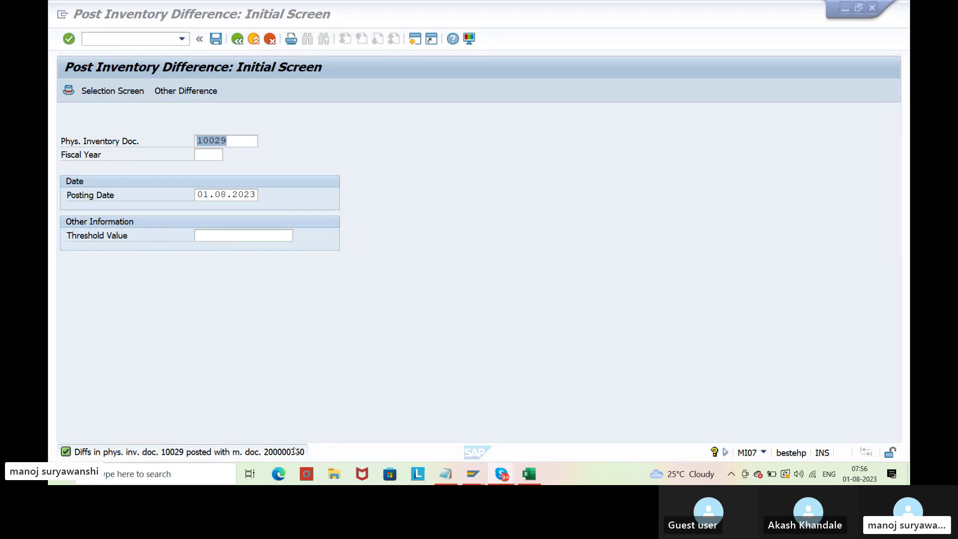
Step: Copy the material document number from the posting message's details and close the details window
click(363, 155)
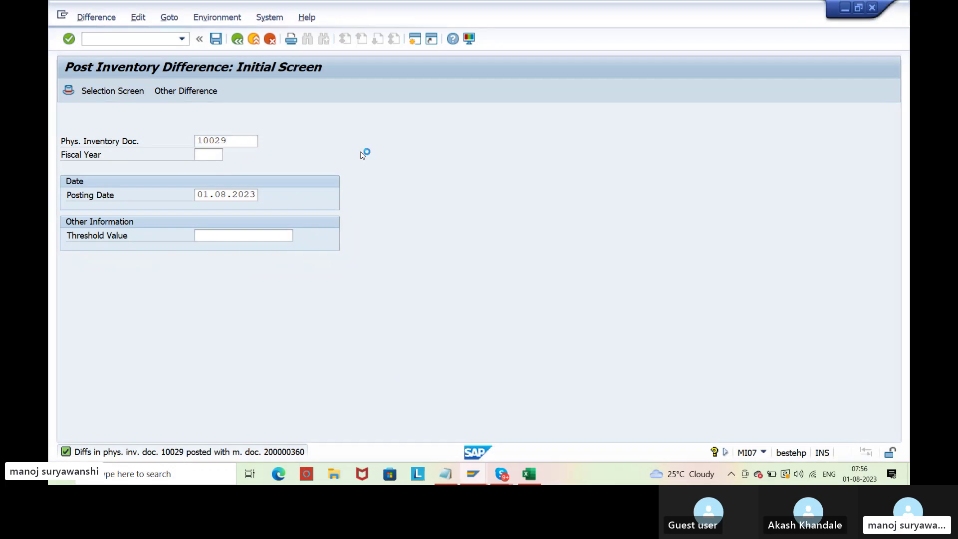
double_click(354, 140)
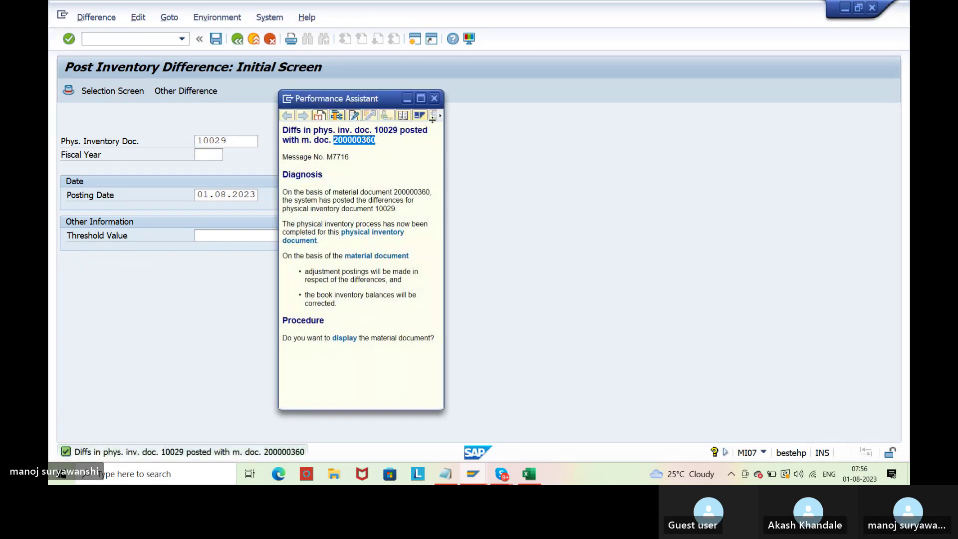
click(434, 98)
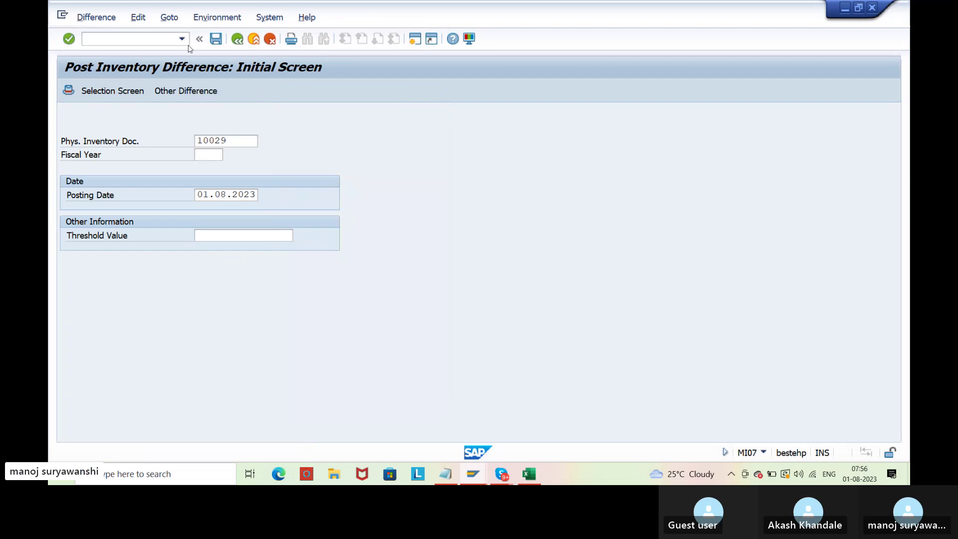
Step: Display material document 200000360 with transaction MIGO and show its document information
text(migo)
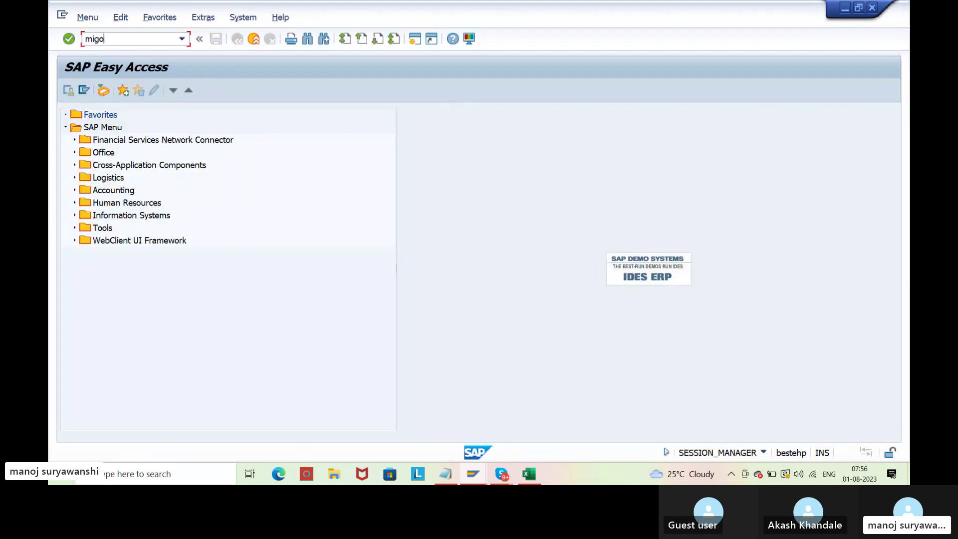
key(Return)
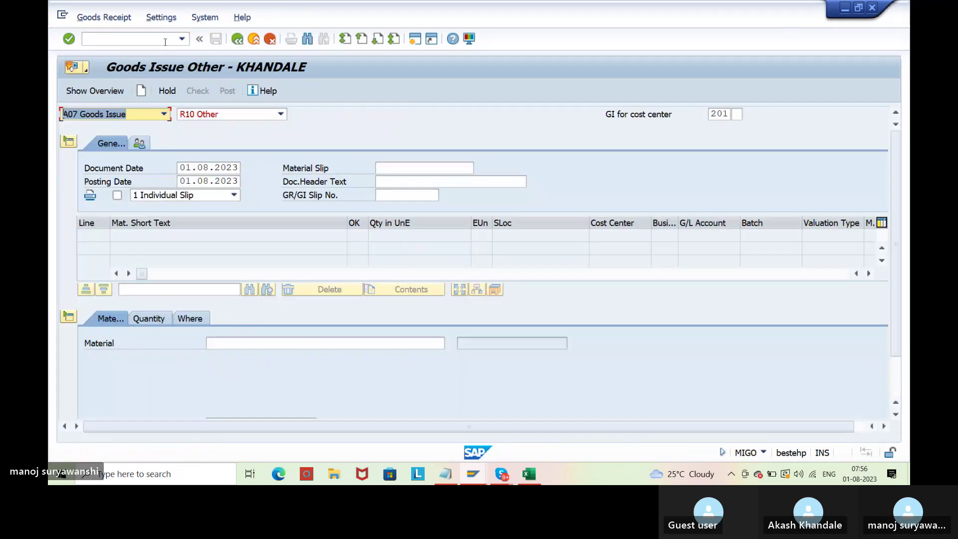
click(116, 116)
click(117, 168)
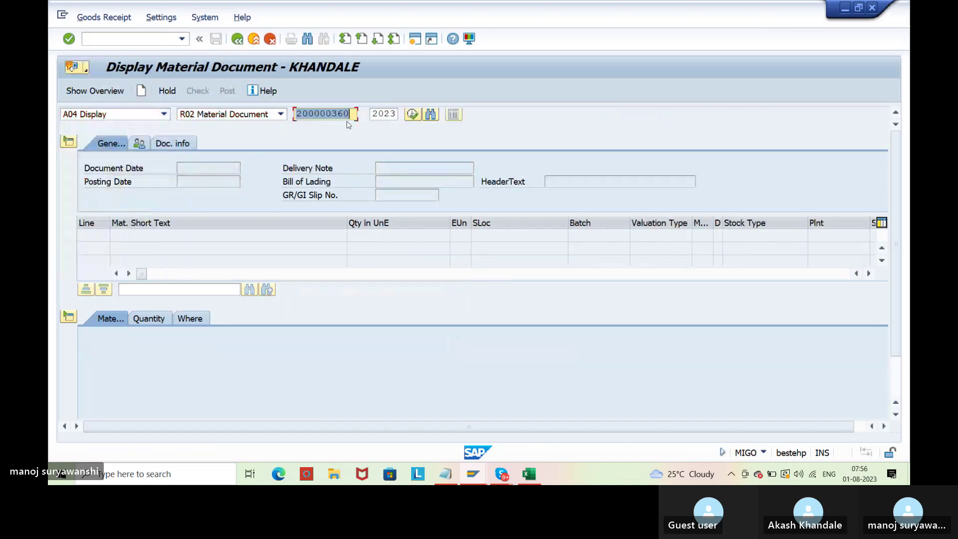
key(Return)
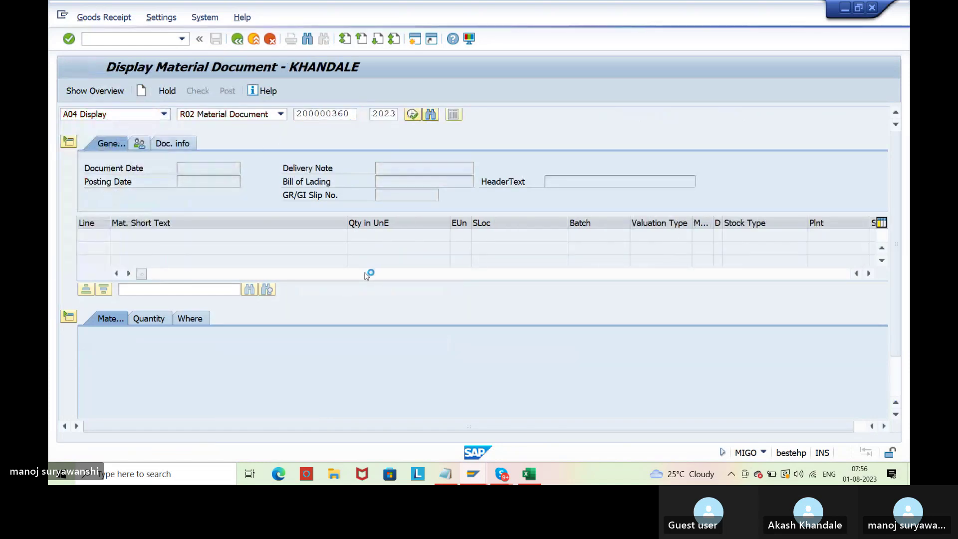
click(172, 143)
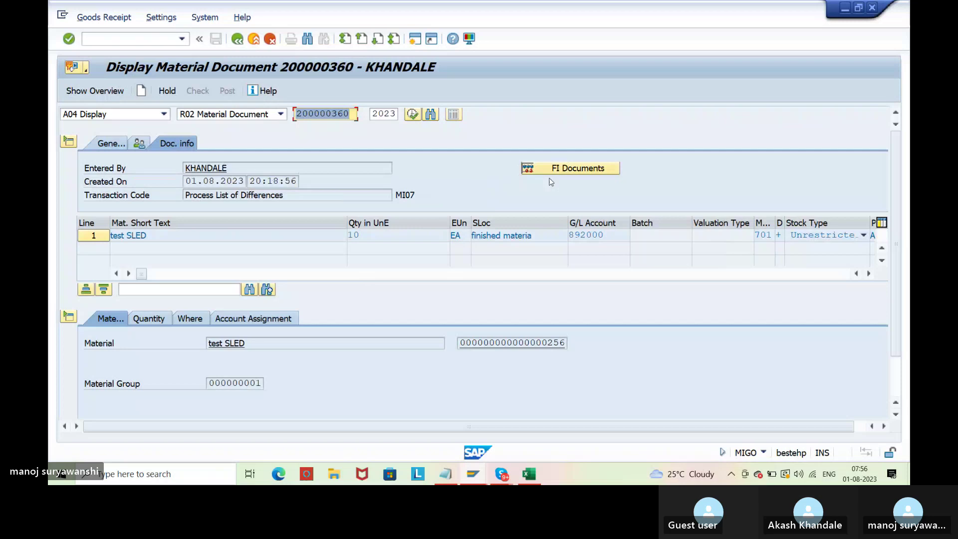
Step: Examine the inventory and inventory change lines in the material document's accounting document, and leave the material document display
click(582, 169)
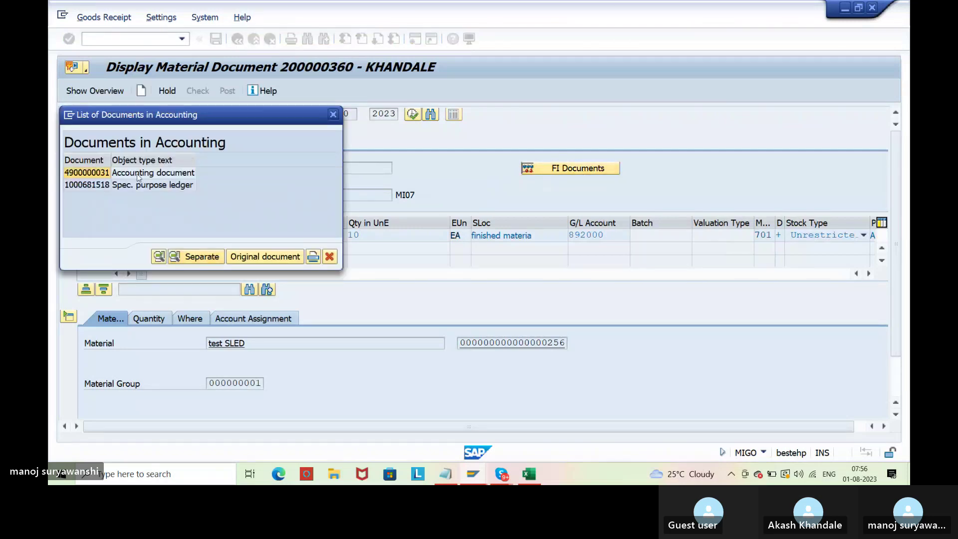
double_click(138, 173)
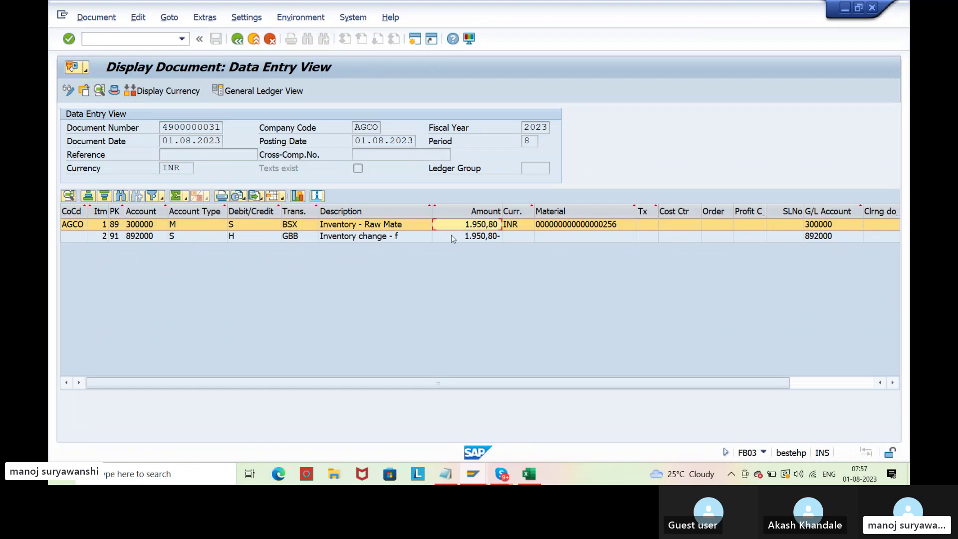
click(451, 236)
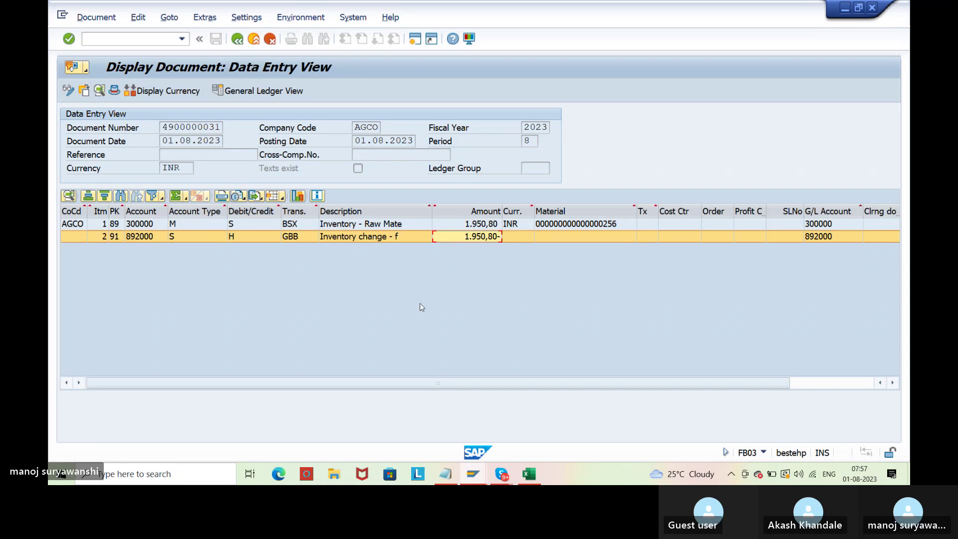
click(239, 39)
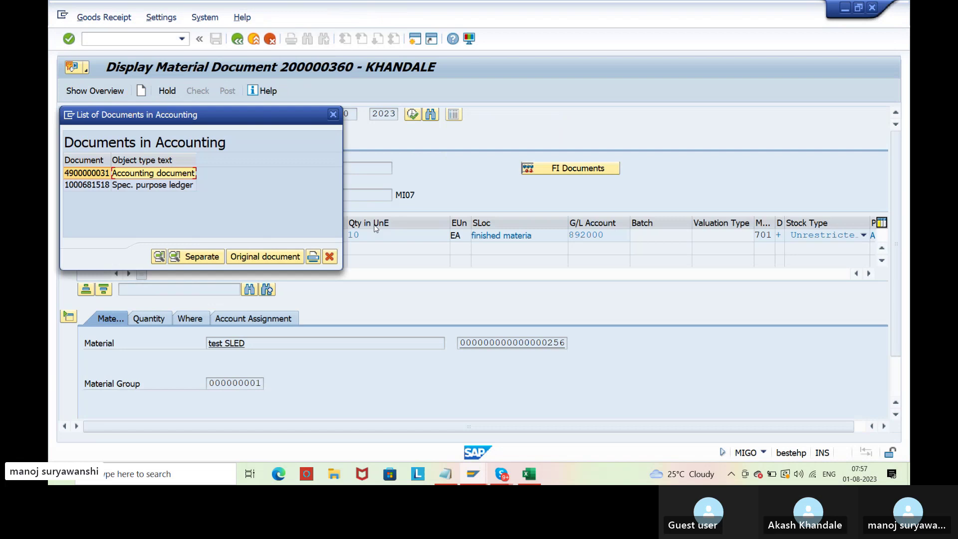
click(329, 256)
click(845, 425)
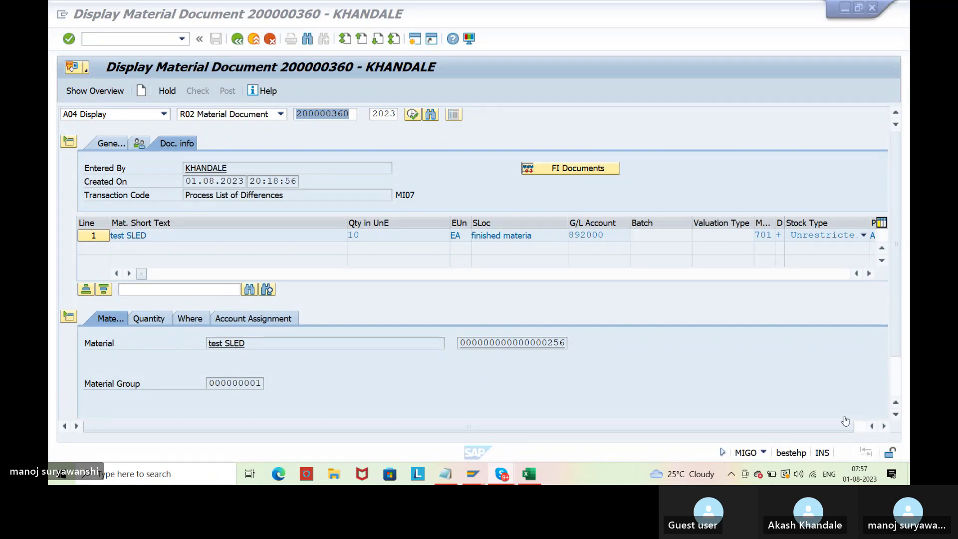
click(237, 39)
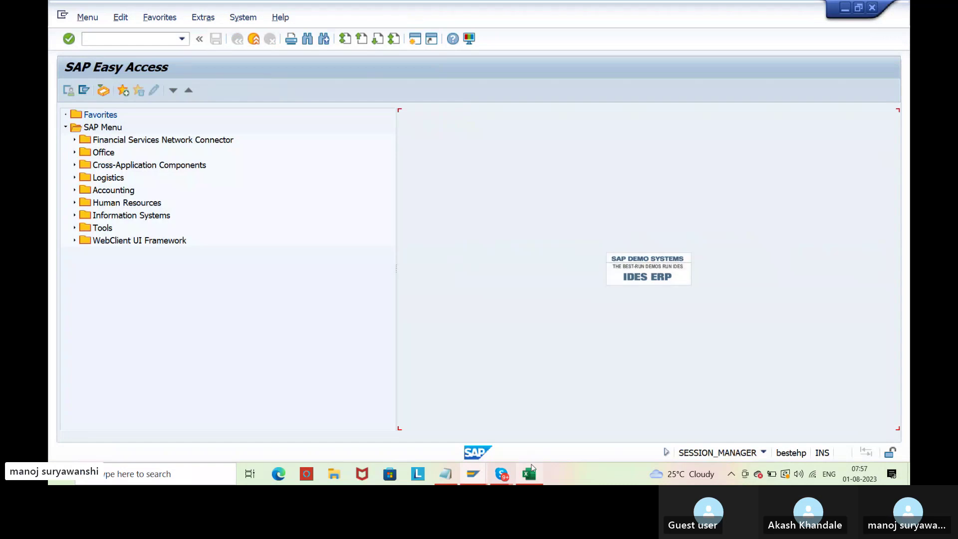
mouse_move(531, 476)
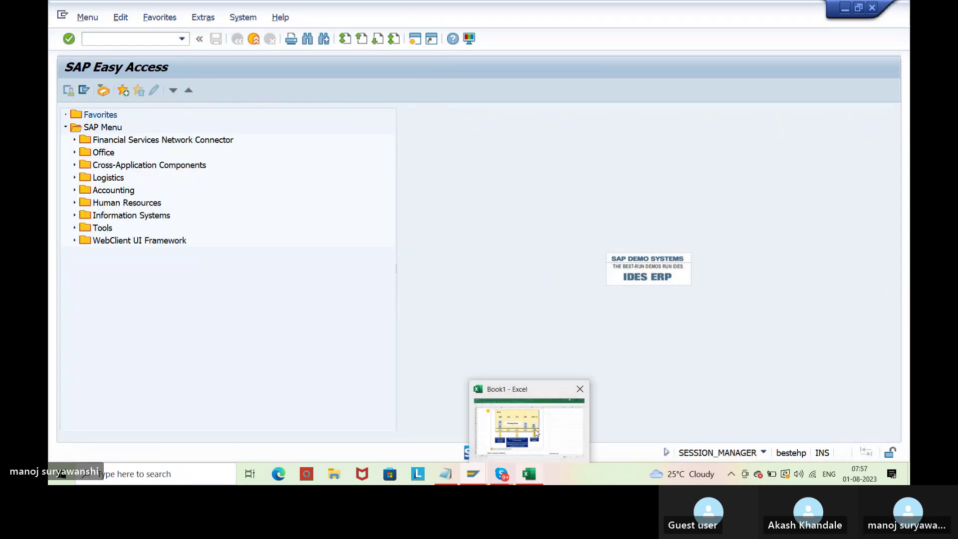
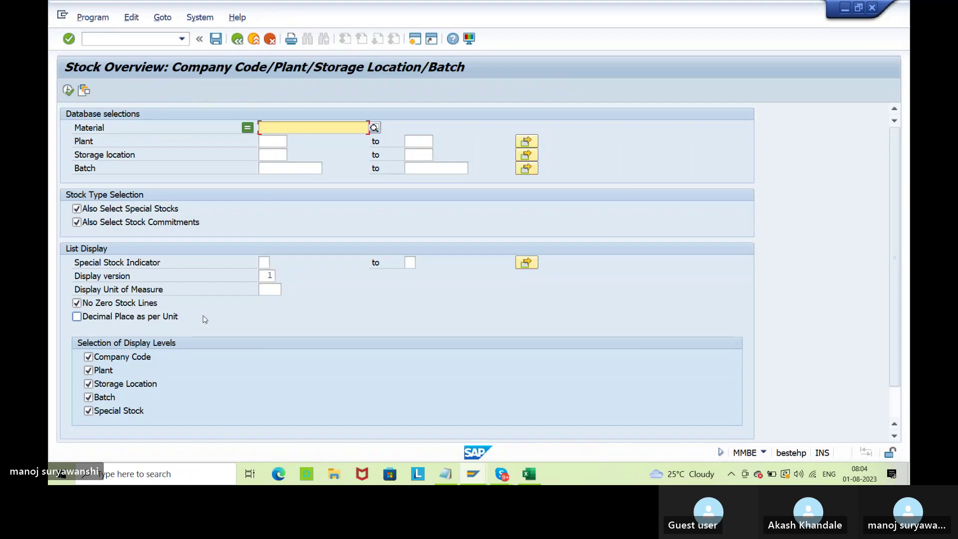
Step: Display the stock overview of material 256 for plant AGP2
click(278, 150)
click(276, 141)
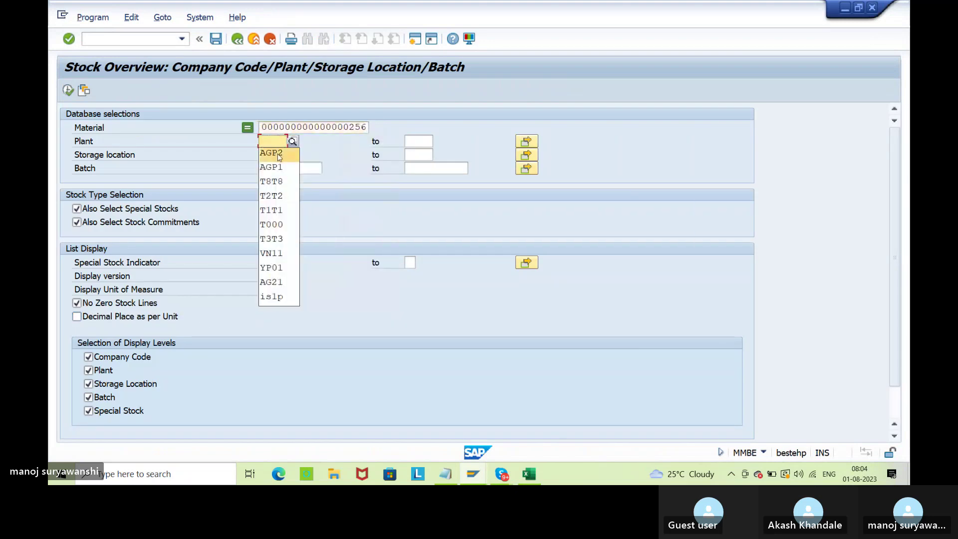
click(270, 153)
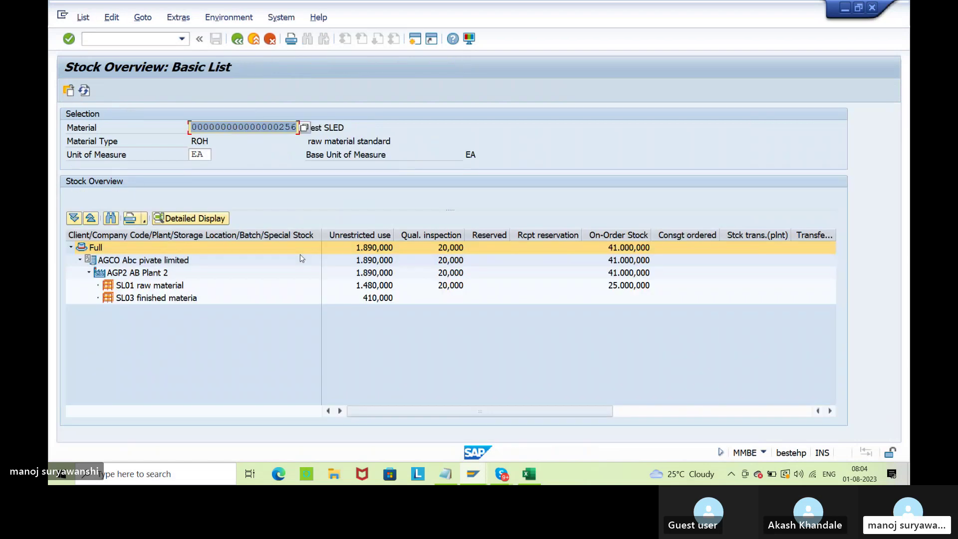
Step: Try to create a physical inventory document for plant AGP2, storage location SL03 with the freeze book inventory option in transaction MI01
click(377, 297)
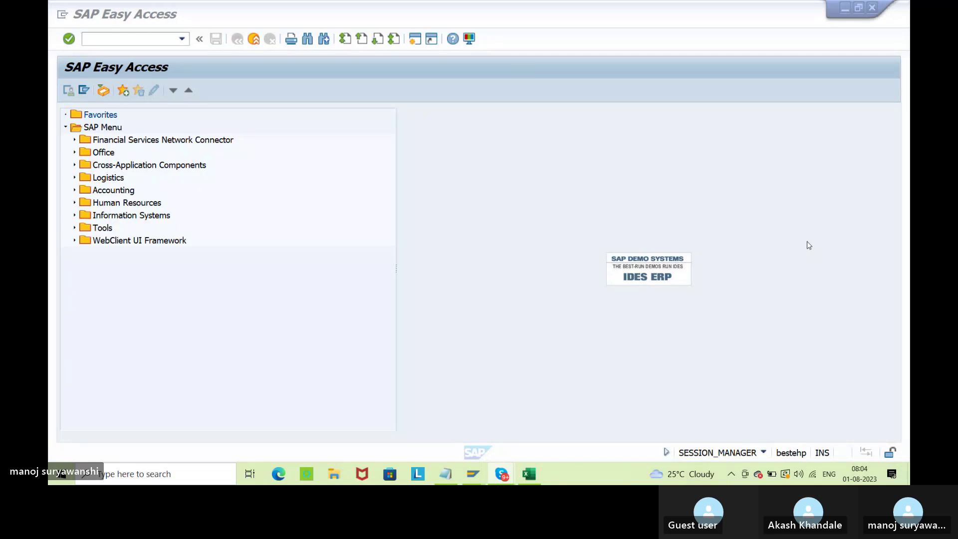
click(146, 40)
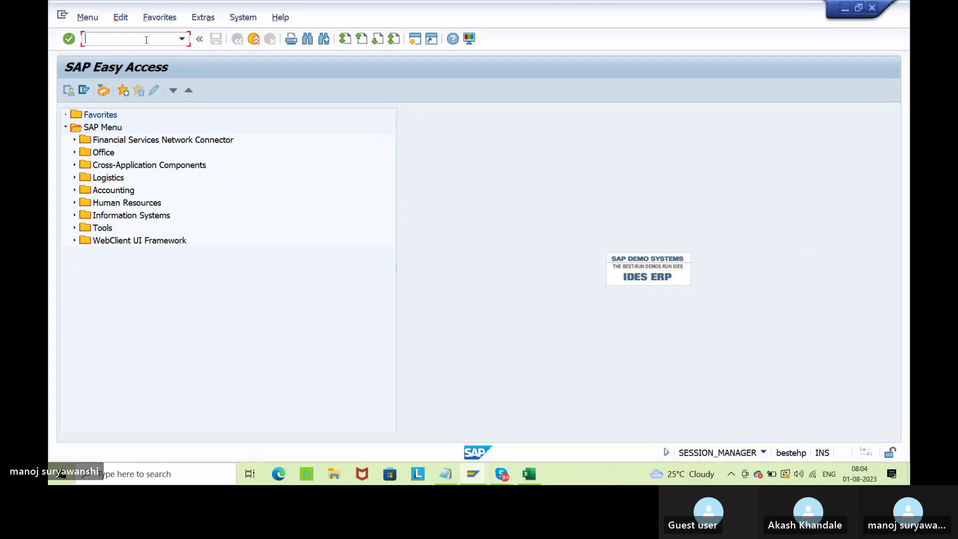
text(mi01)
key(Return)
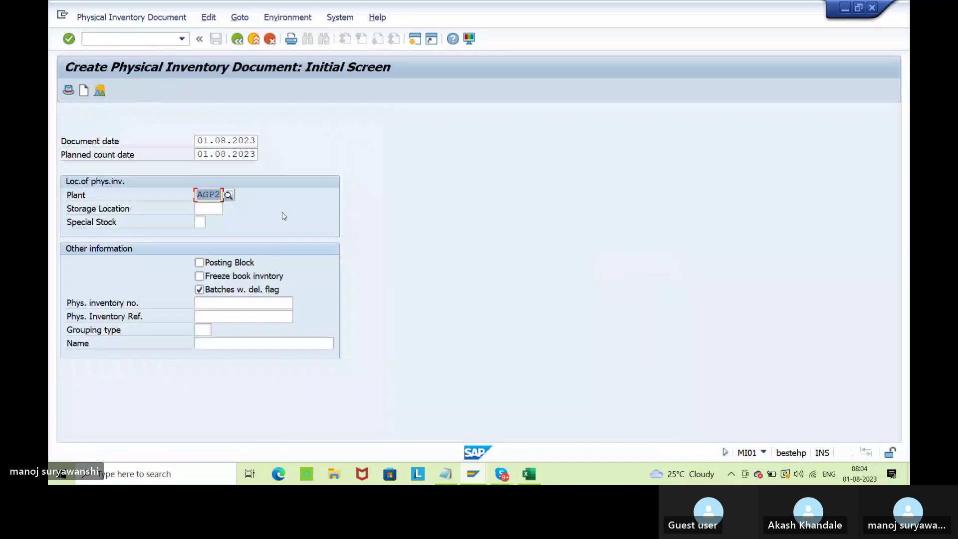
click(218, 210)
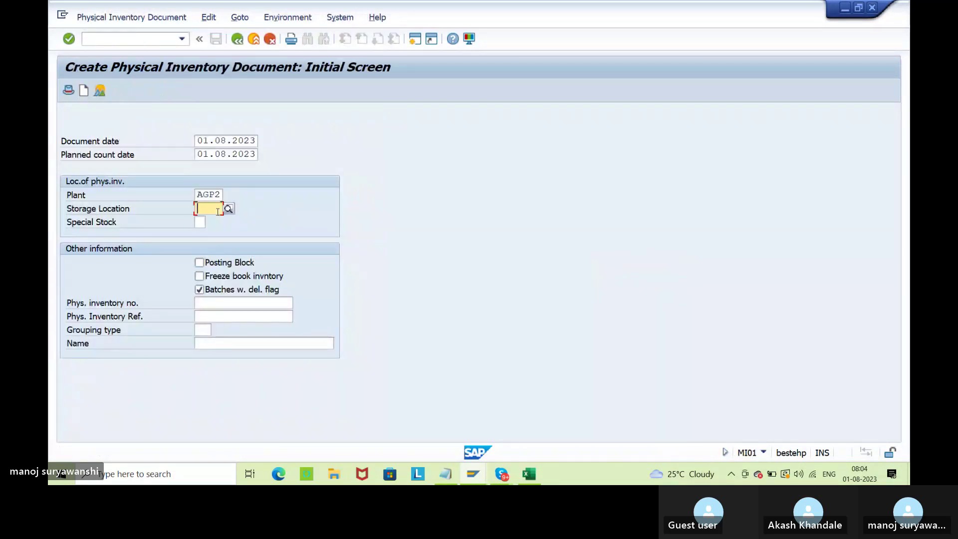
click(218, 212)
click(223, 270)
click(199, 276)
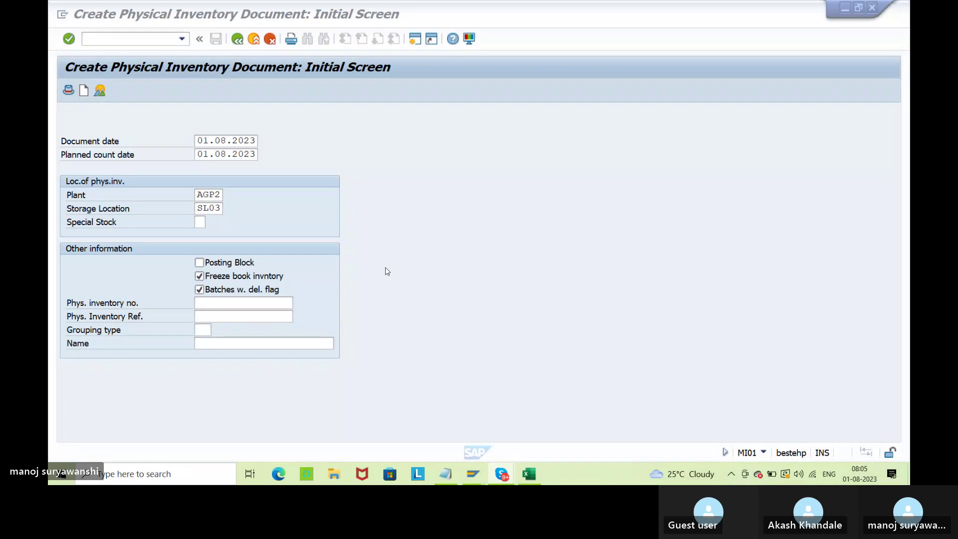
click(327, 235)
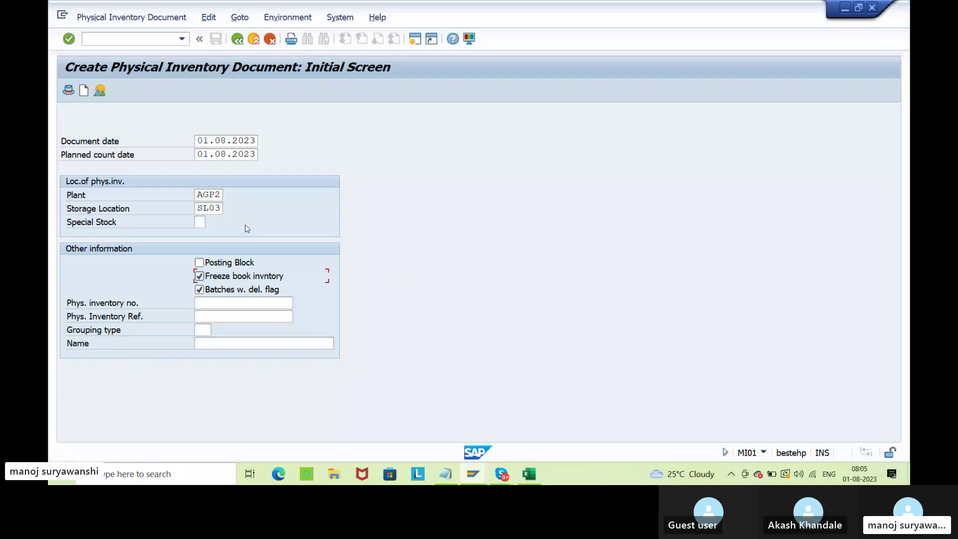
key(Return)
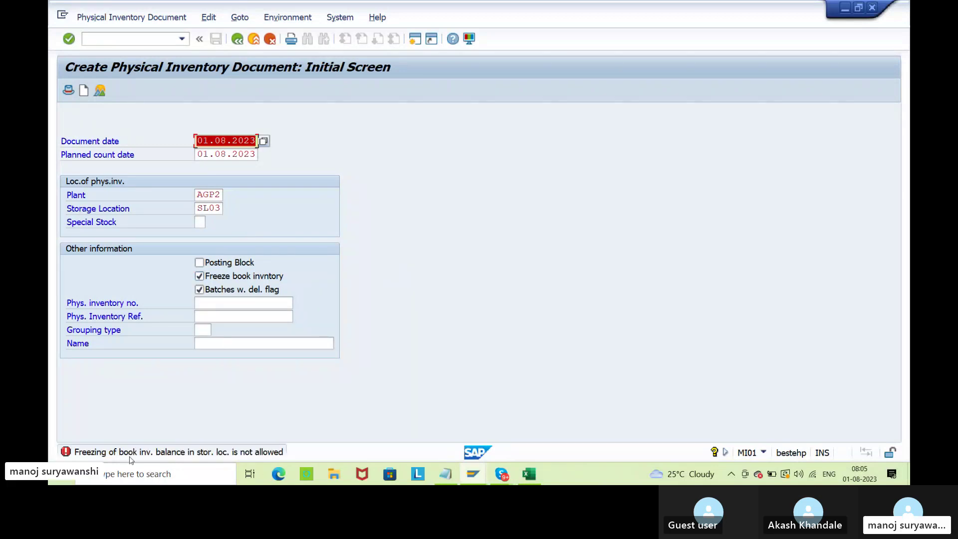
click(253, 43)
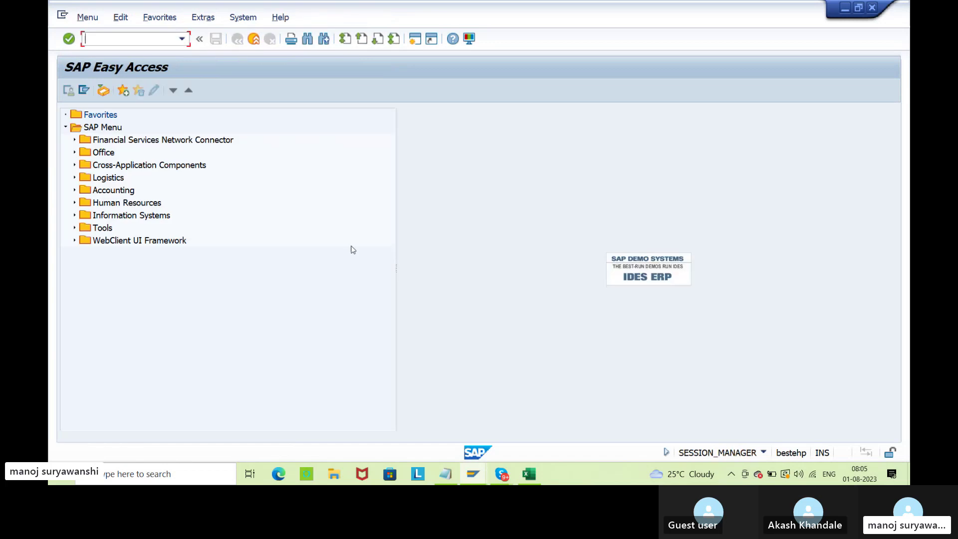
Step: Open the SAP Reference IMG with transaction SPRO and expand Materials Management, Inventory Management and Physical Inventory, down to Physical Inventory
text(spro)
key(Return)
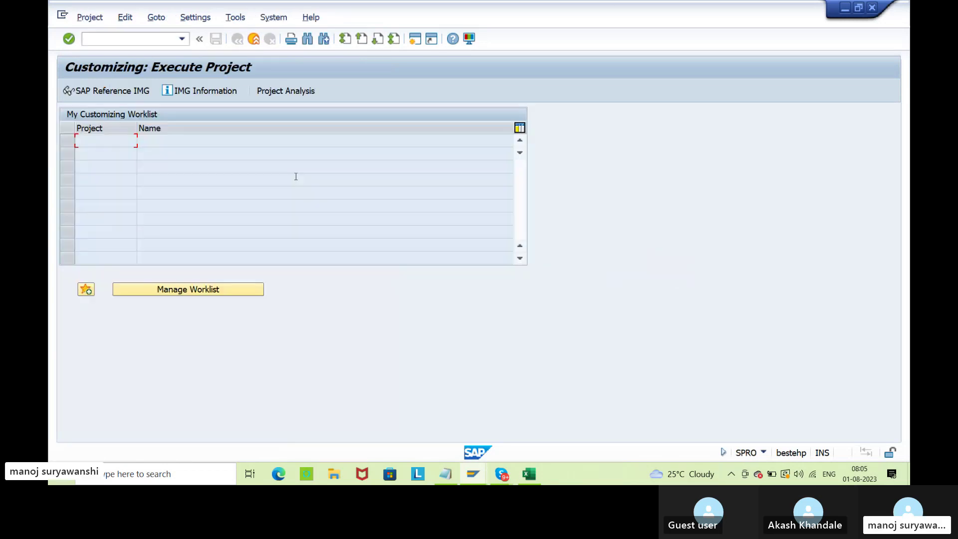
click(130, 91)
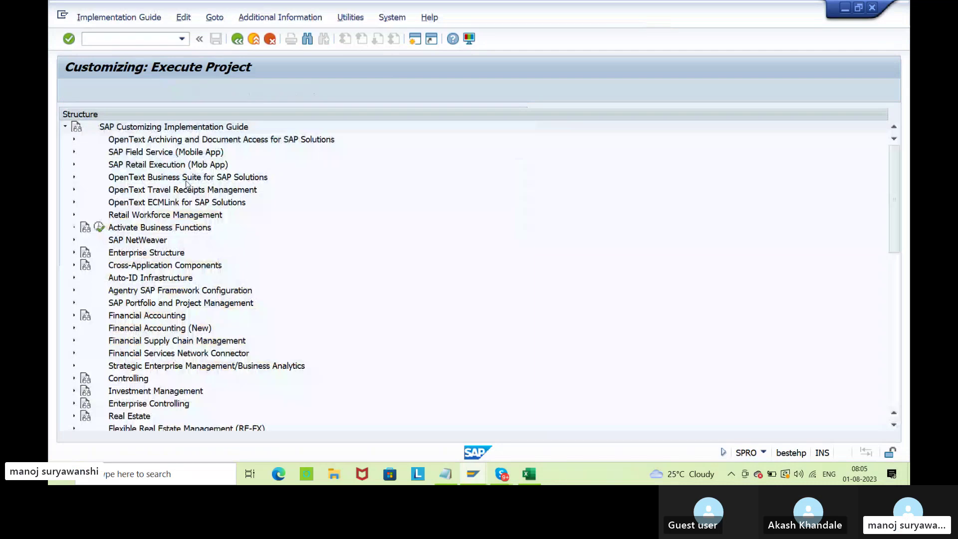
scroll(244, 274, down, 10)
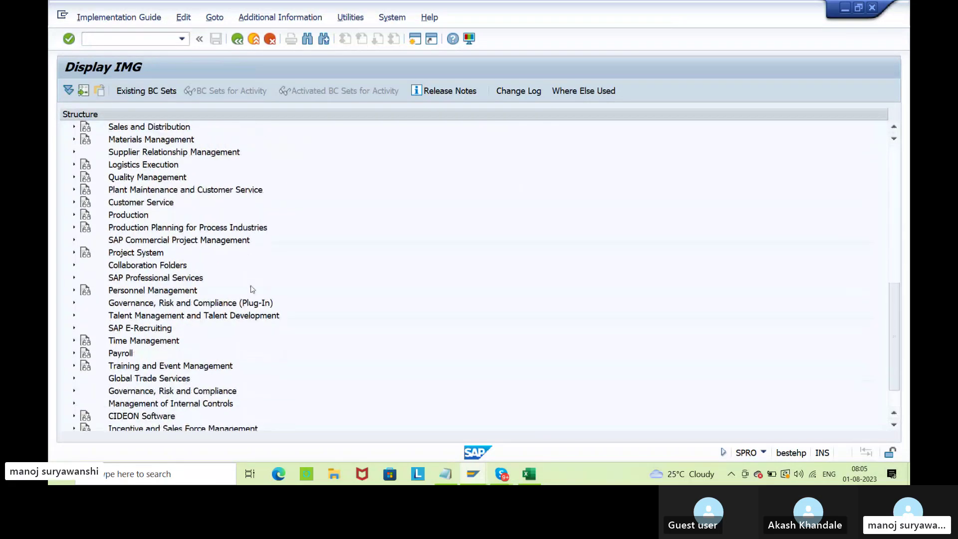
scroll(190, 295, down, 2)
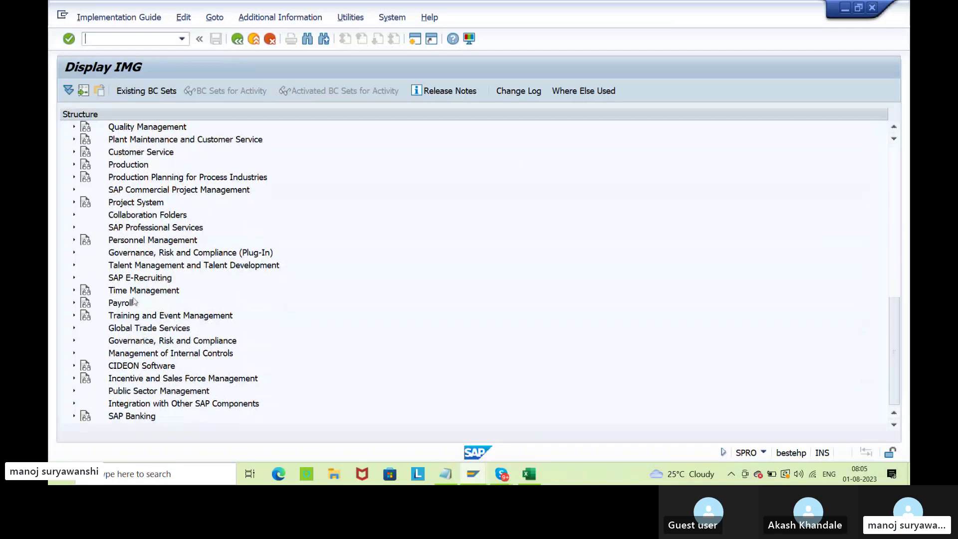
scroll(118, 298, up, 3)
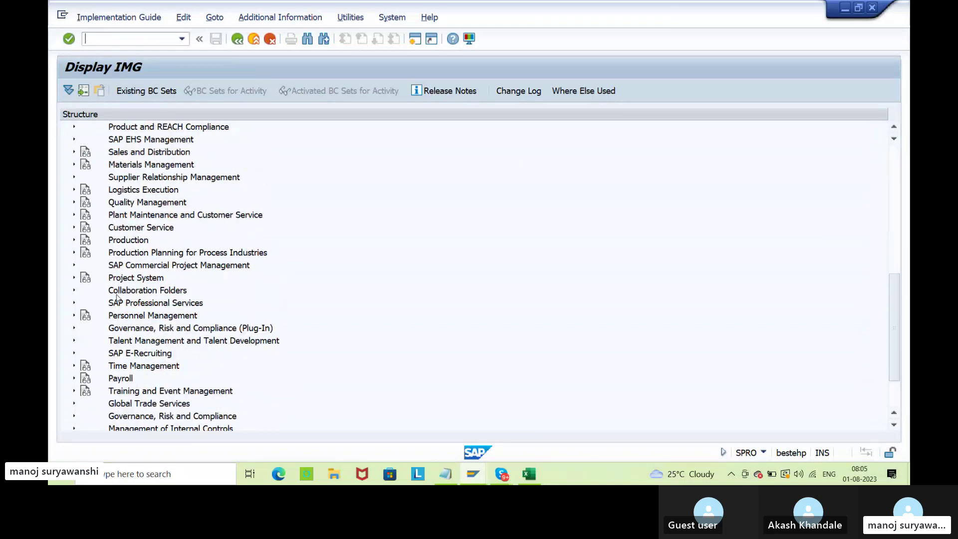
click(74, 164)
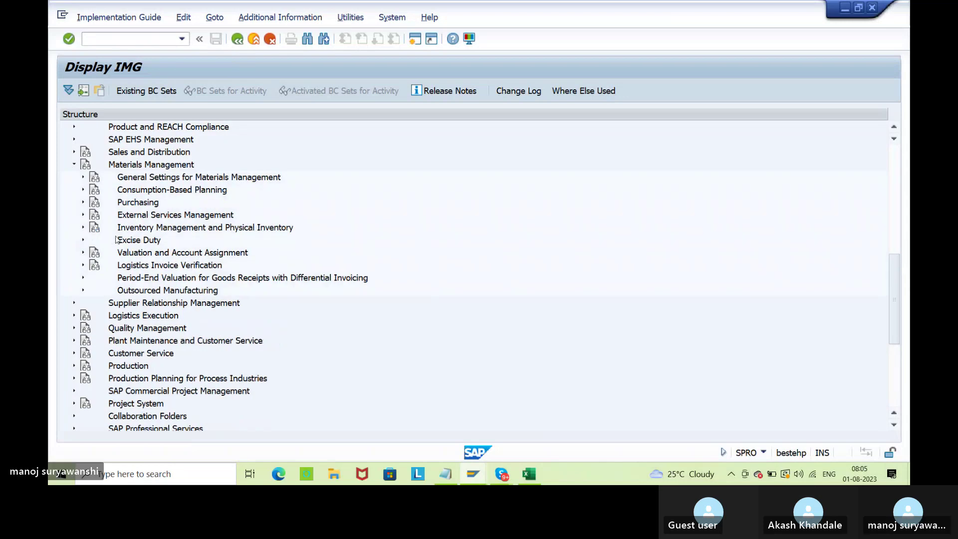
click(82, 228)
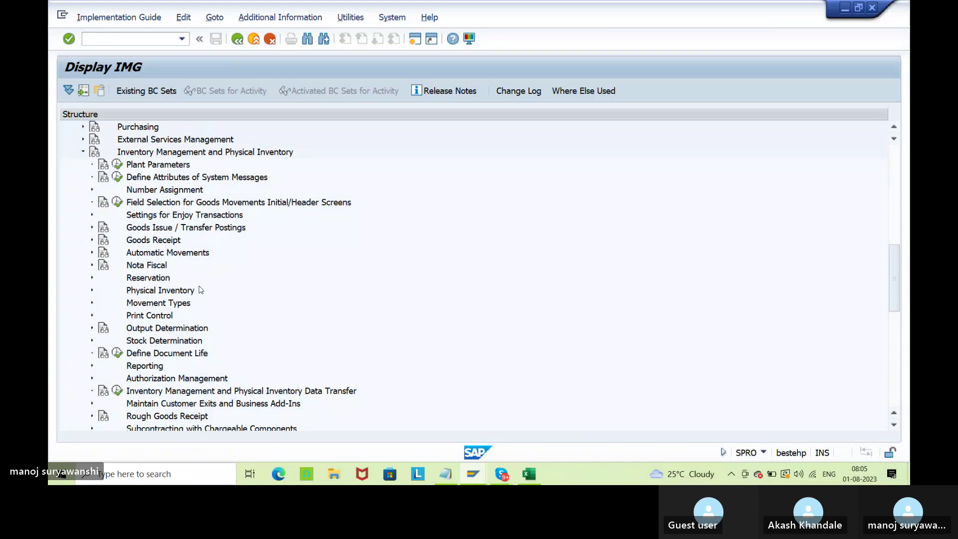
scroll(201, 290, down, 1)
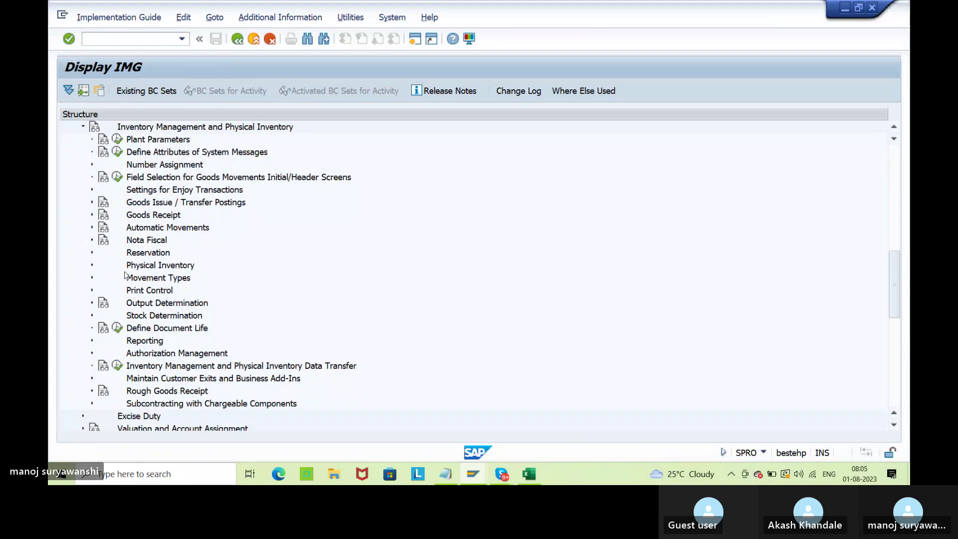
click(92, 265)
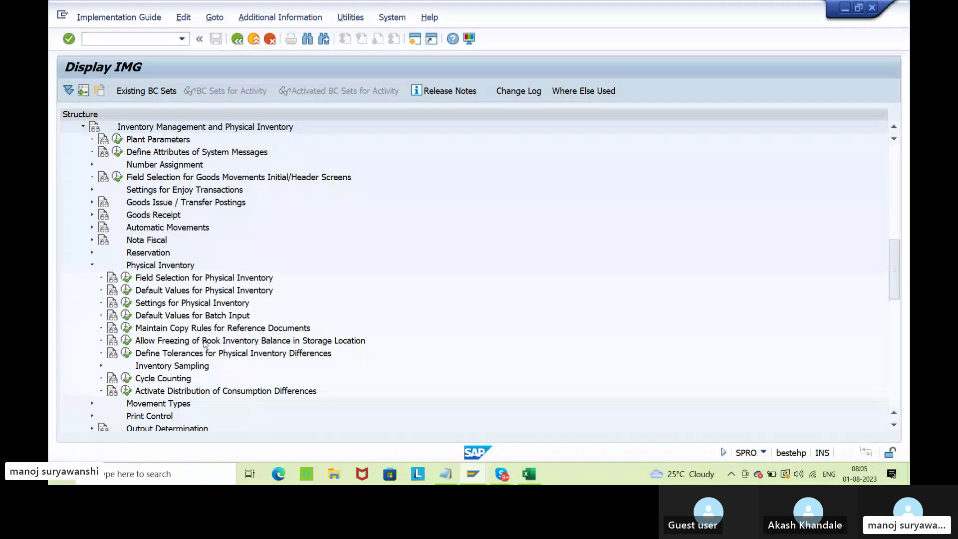
Step: Open the customizing activity Allow Freezing of Book Inventory Balance in Storage Location for plant AGP2
click(274, 344)
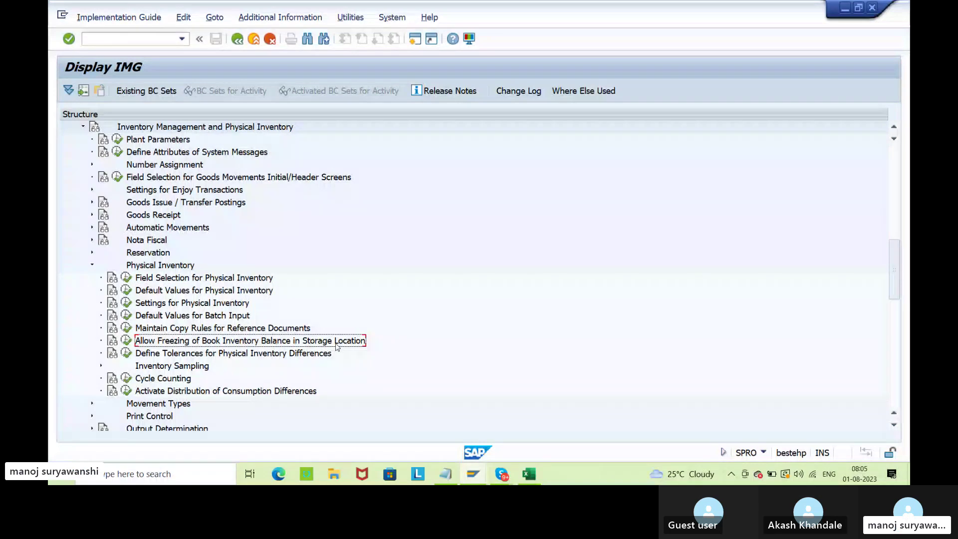
scroll(352, 255, up, 2)
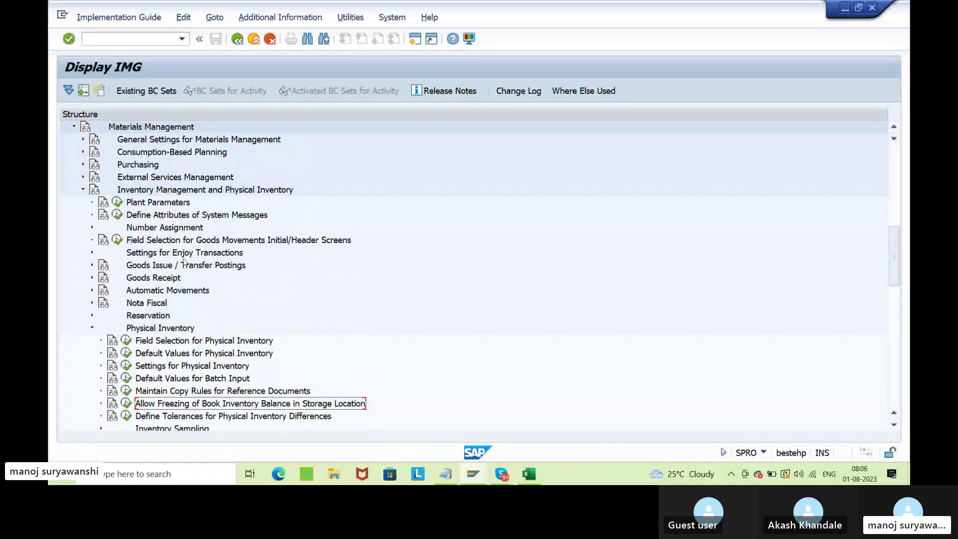
click(164, 332)
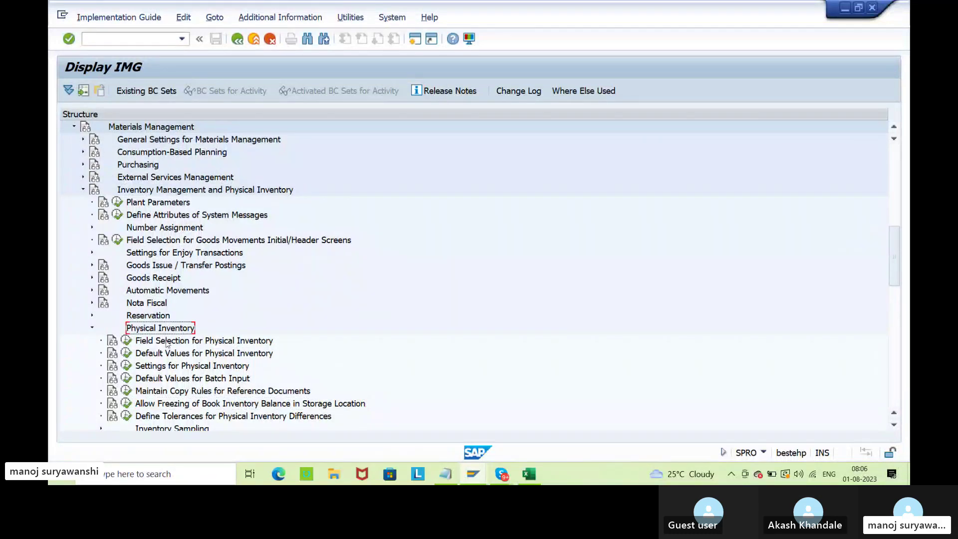
click(155, 404)
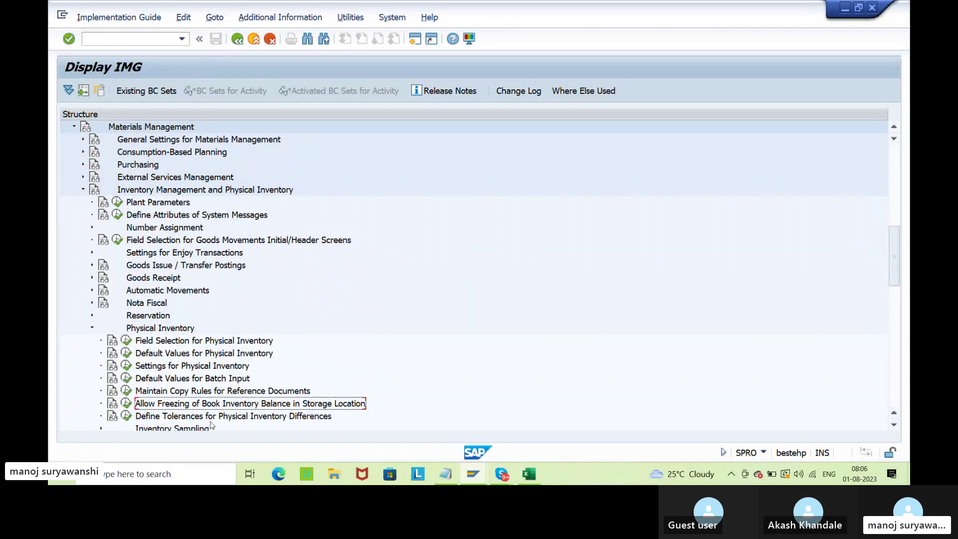
click(127, 405)
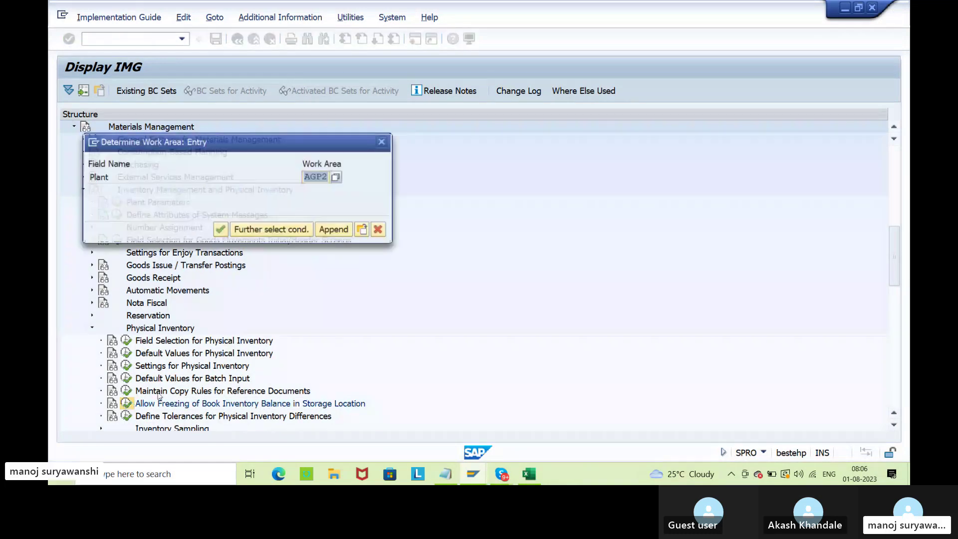
key(Return)
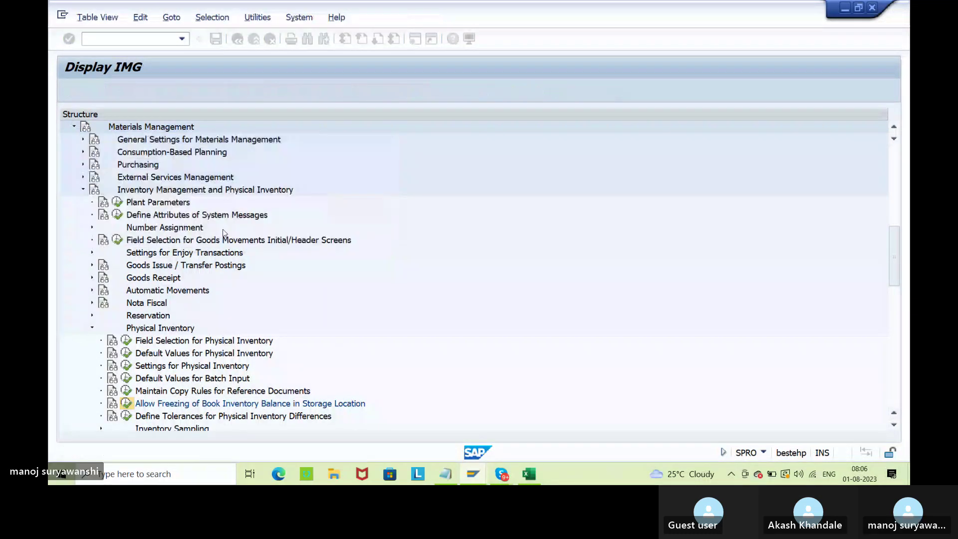
Step: Enable freezing of book inventory for storage location SL03, save it in customizing request DPKK900825, and leave customizing
click(74, 225)
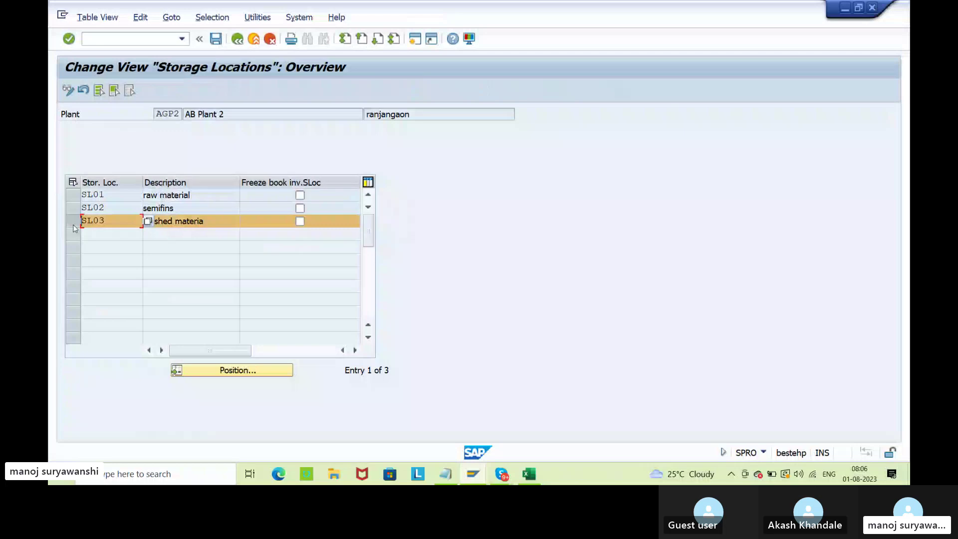
click(300, 221)
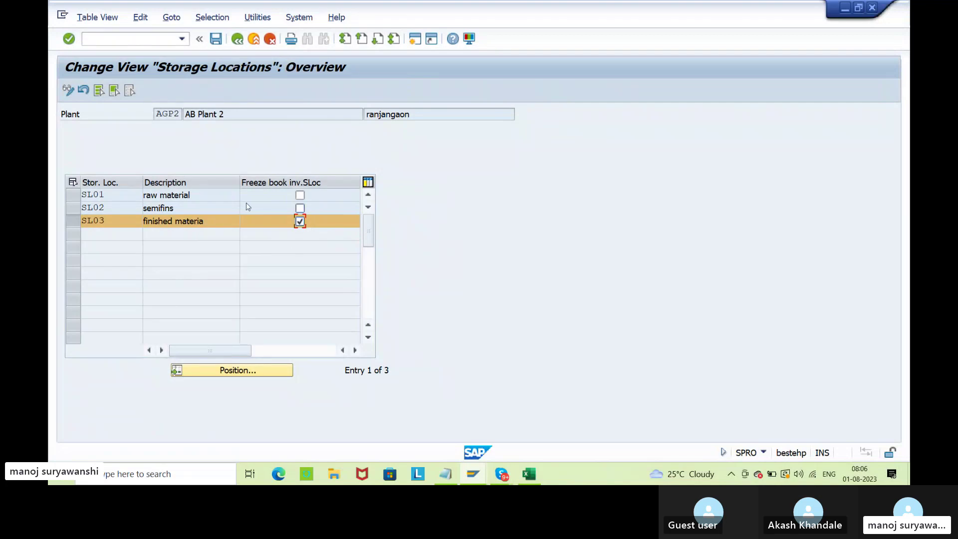
click(217, 39)
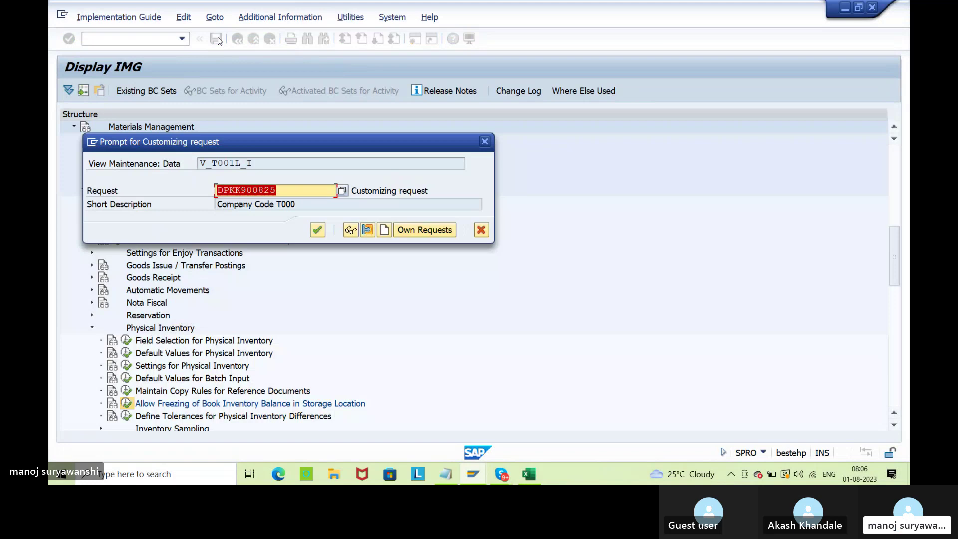
click(318, 229)
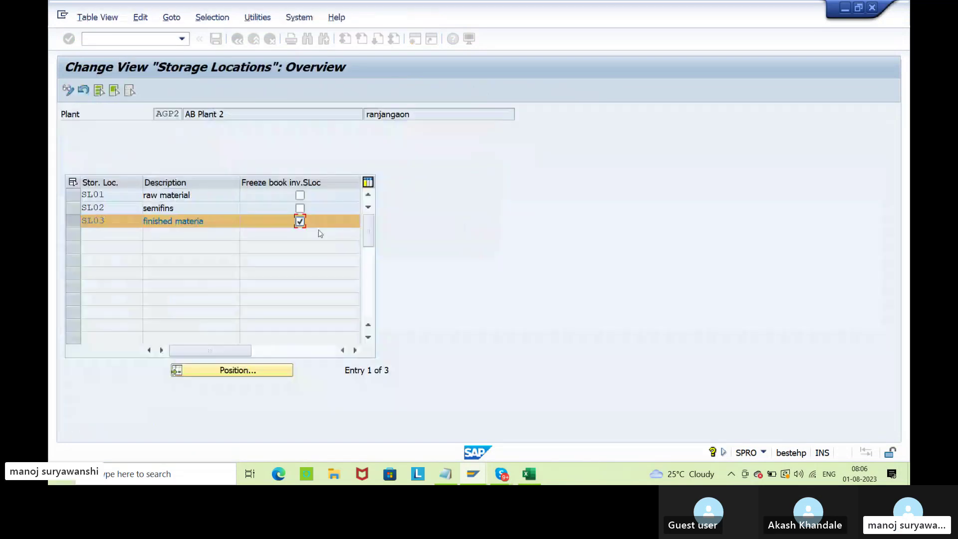
click(236, 40)
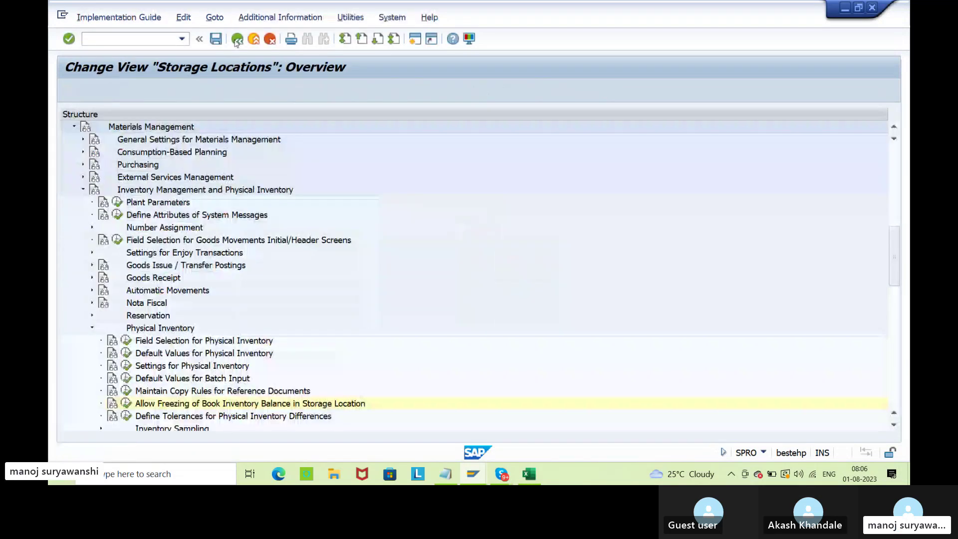
click(237, 40)
click(236, 40)
Step: Create and save a physical inventory document in MI01 for material 256 in AGP2/SL03 with the freeze book inventory option
text(mi01)
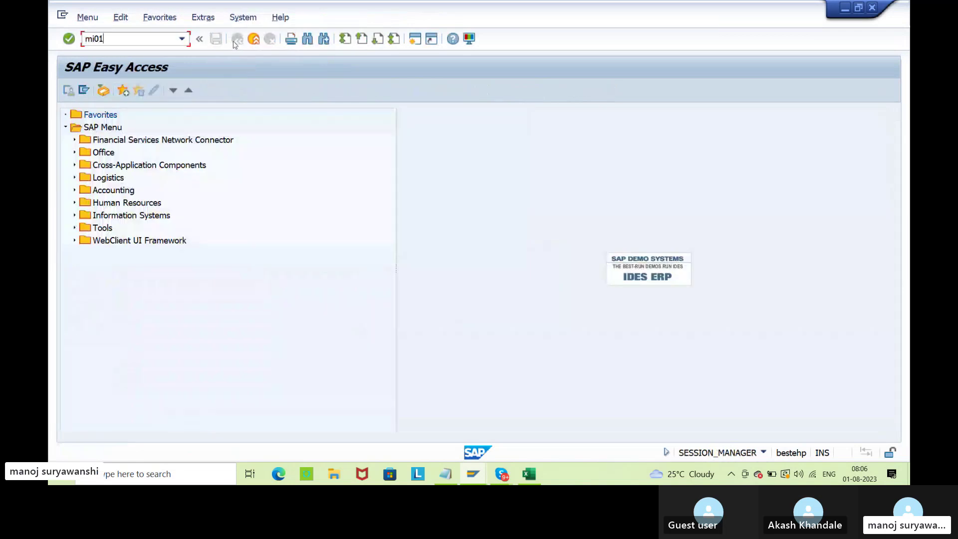
key(Return)
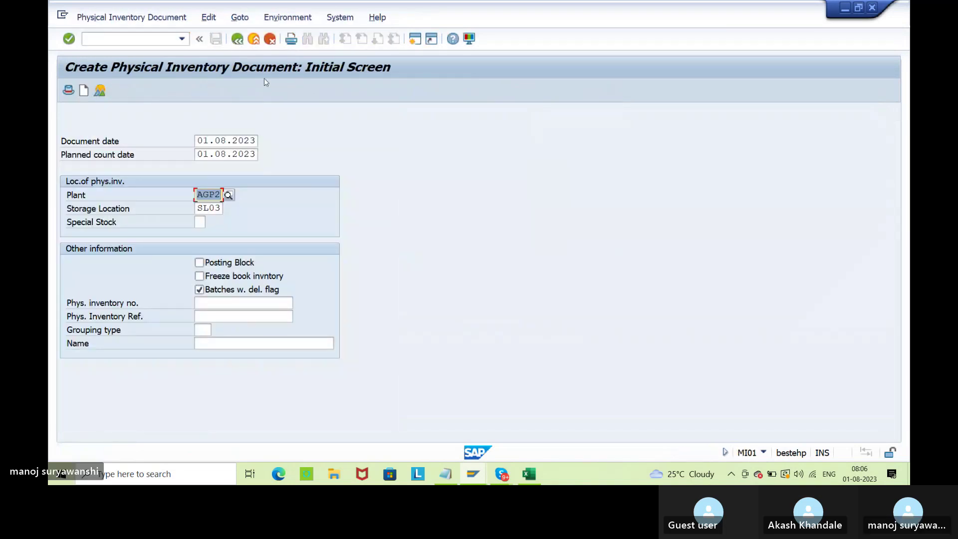
click(221, 276)
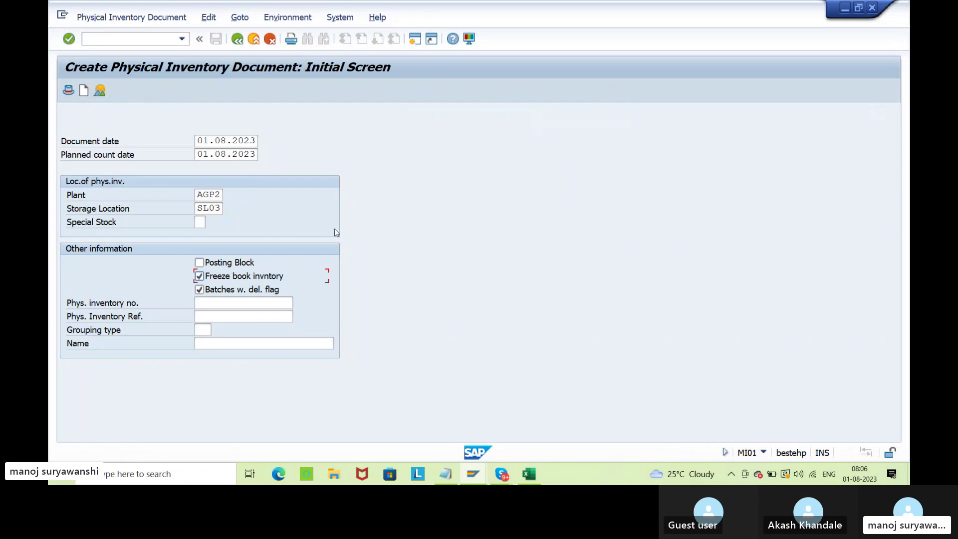
key(Return)
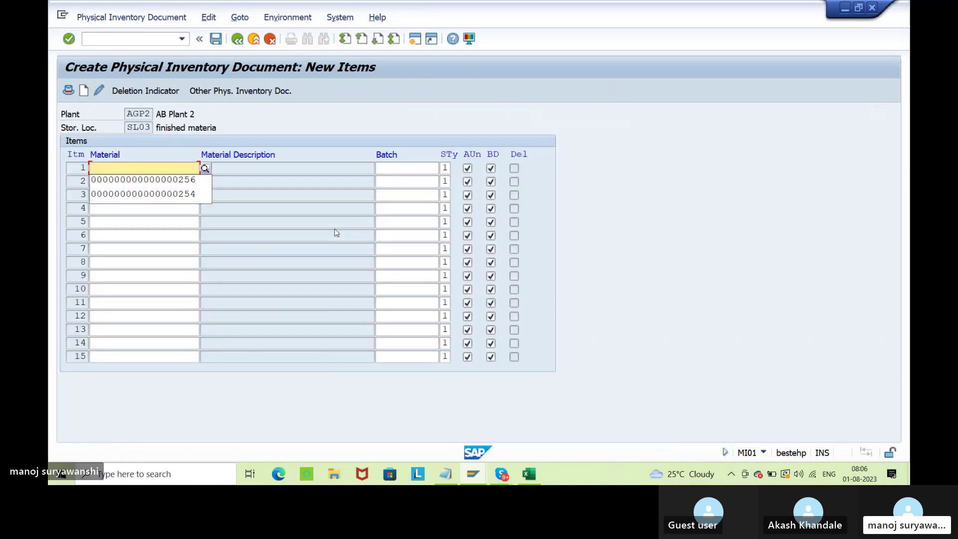
key(Return)
key(Return)
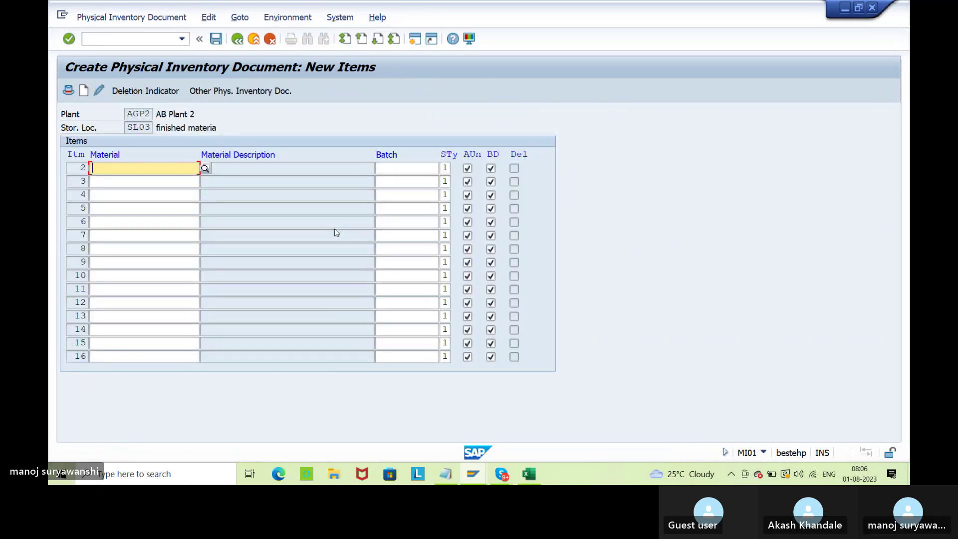
key(ctrl+s)
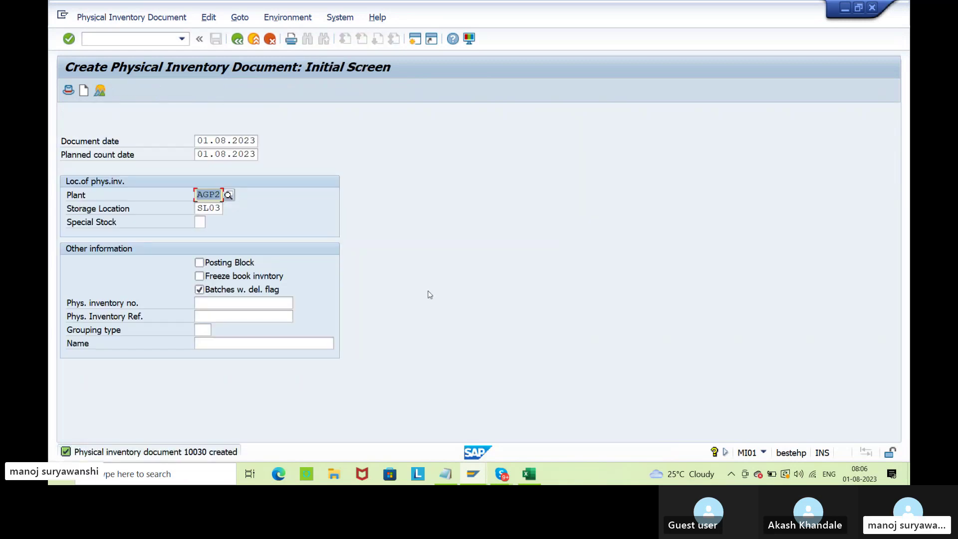
Step: Display the newly created physical inventory document and check the freeze book inventory indicator in its header
click(91, 20)
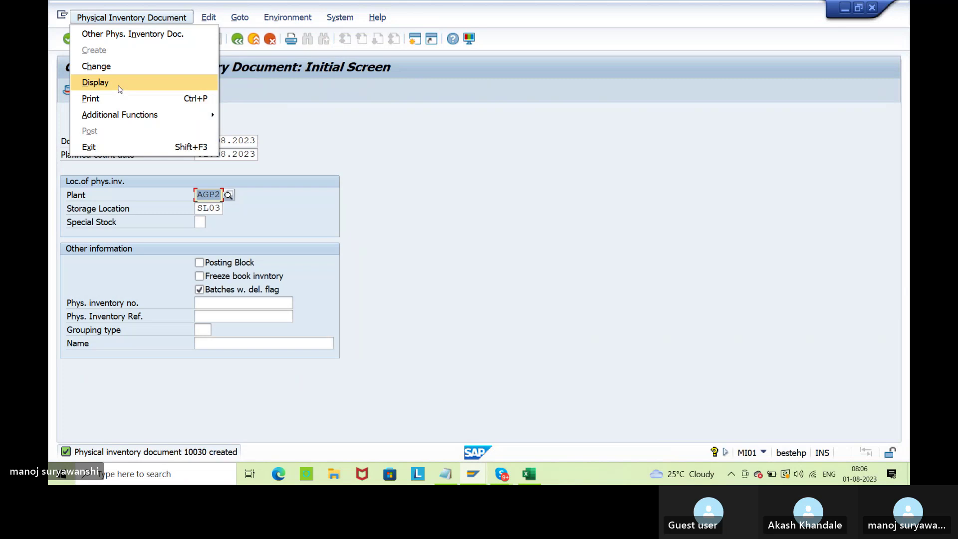
click(120, 84)
key(Return)
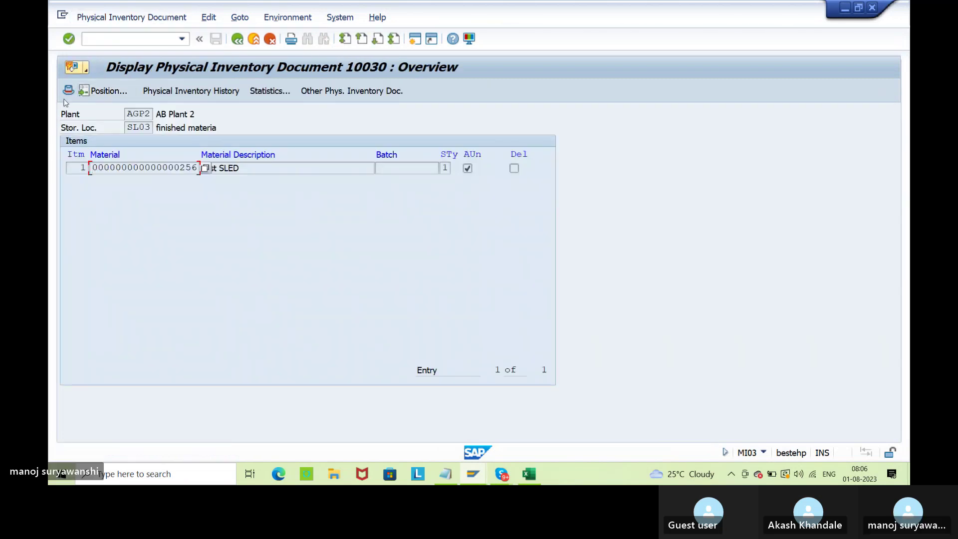
click(69, 91)
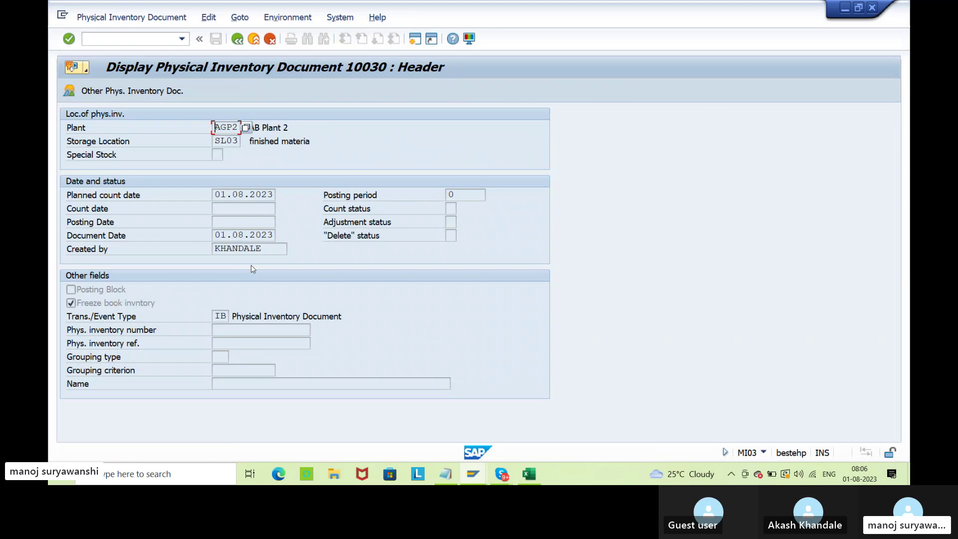
click(116, 303)
click(237, 39)
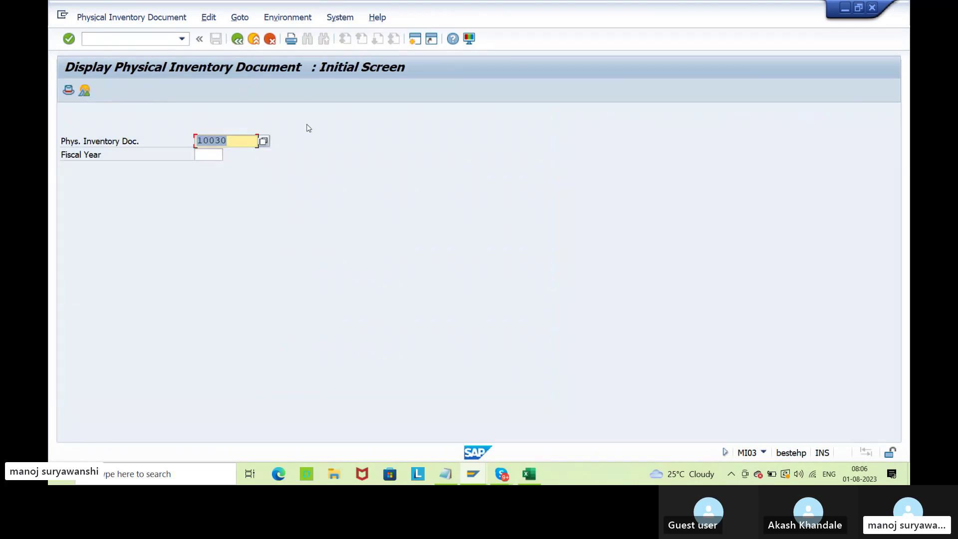
Step: Check the unrestricted-use stock of material 256 in storage location SL03 in the open stock overview session
click(469, 478)
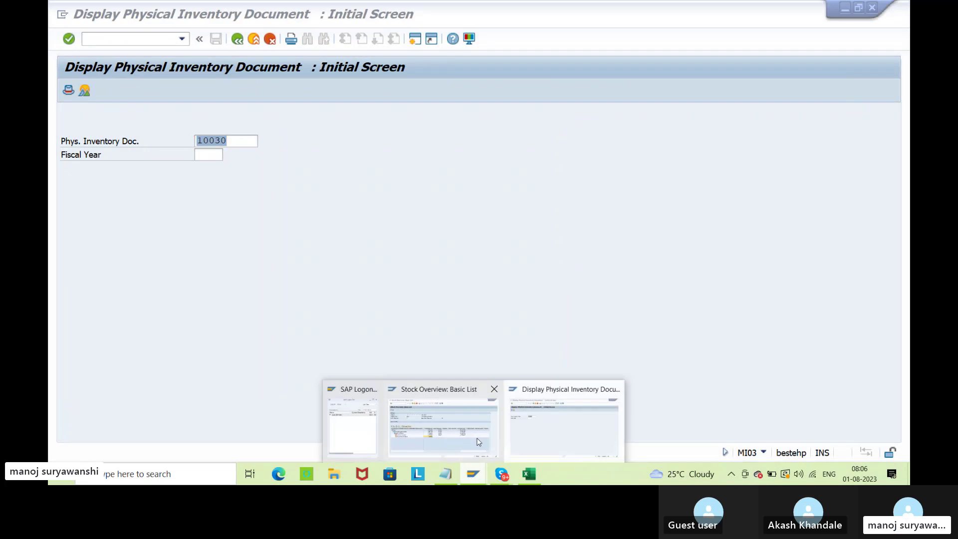
click(478, 441)
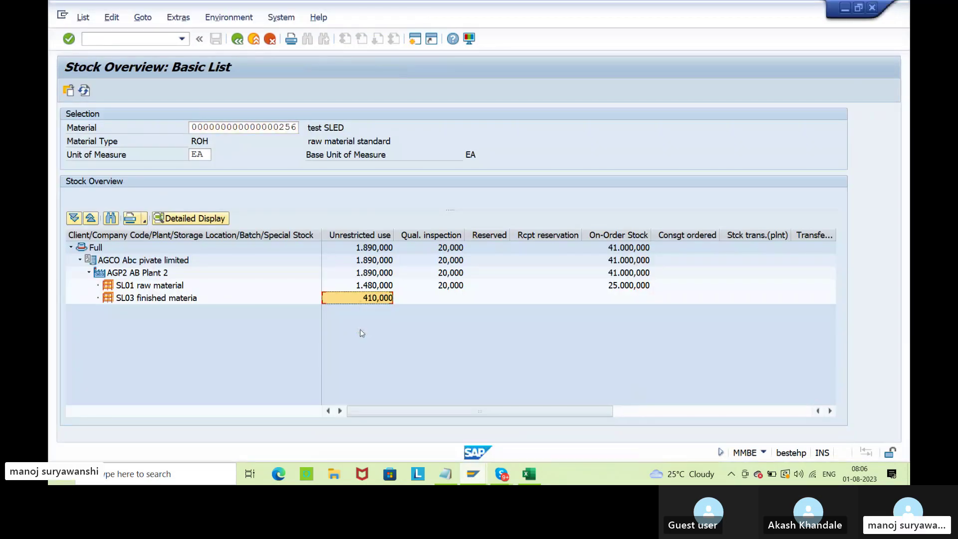
click(350, 305)
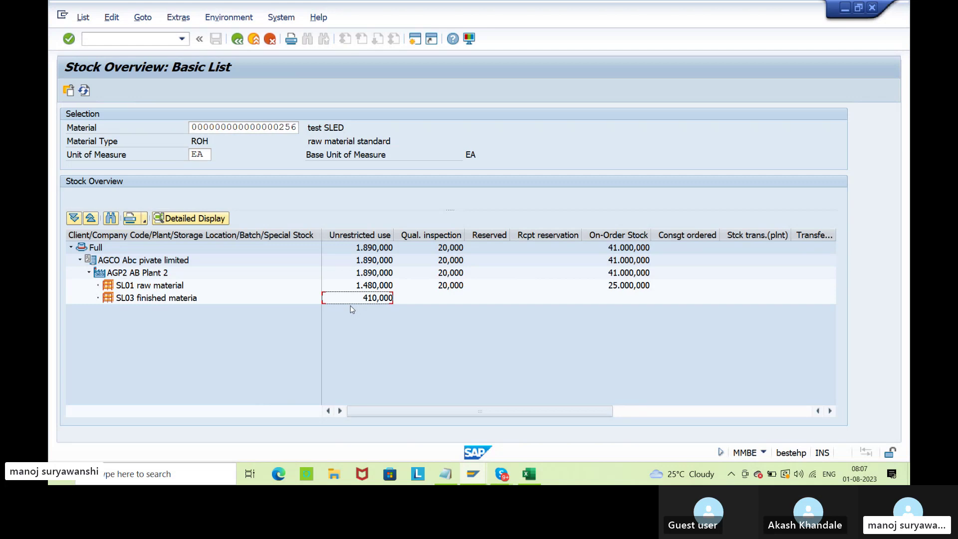
click(349, 301)
click(366, 308)
Step: Switch to the Excel workbook and note "Book stock- 410" in cell G93 and "Counted- 430" in cell G95
click(530, 474)
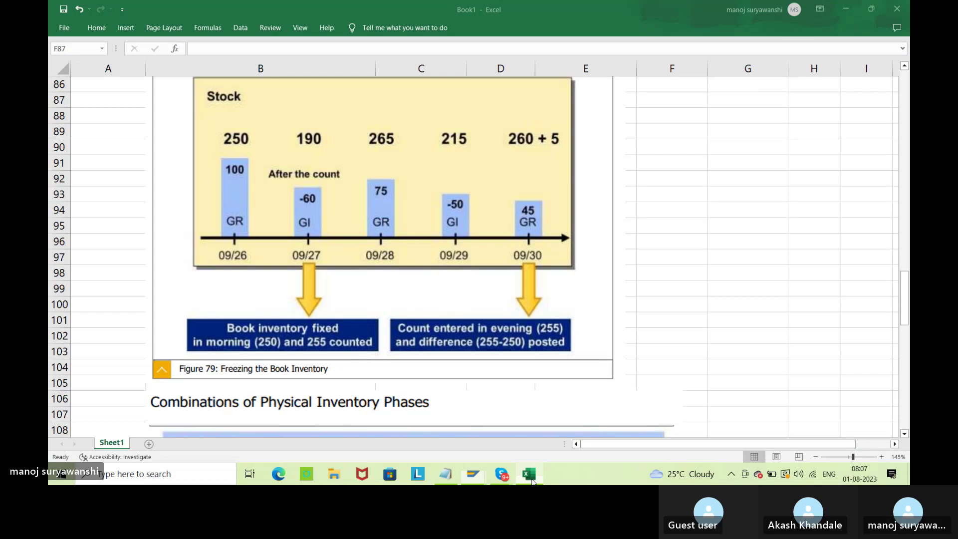
click(734, 224)
text(430)
click(737, 198)
text(Bo)
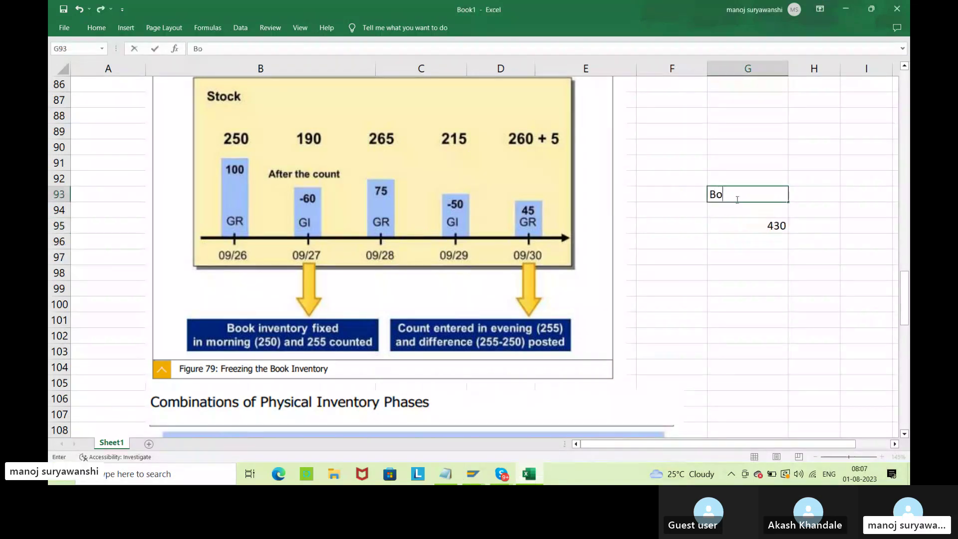
text(ok stock- 410)
key(Return)
double_click(731, 226)
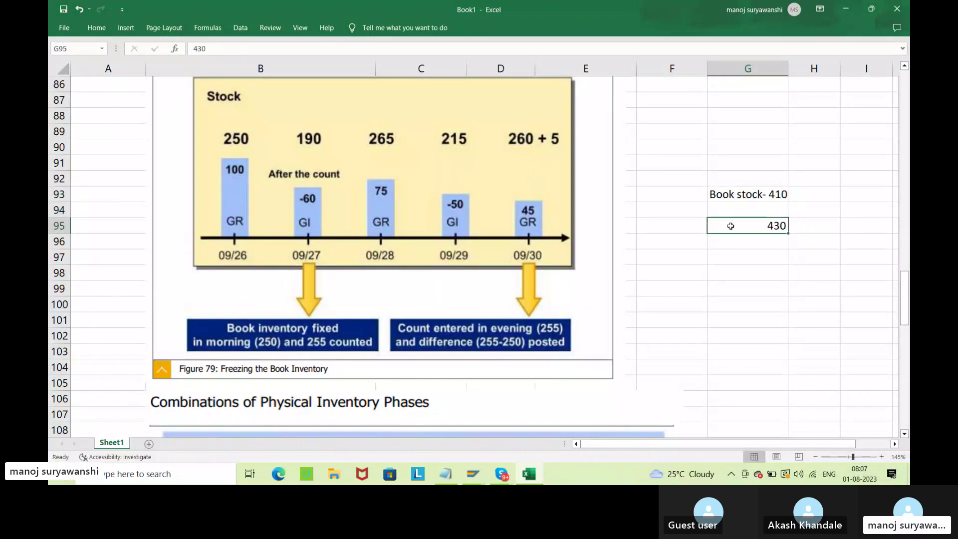
text(Counted)
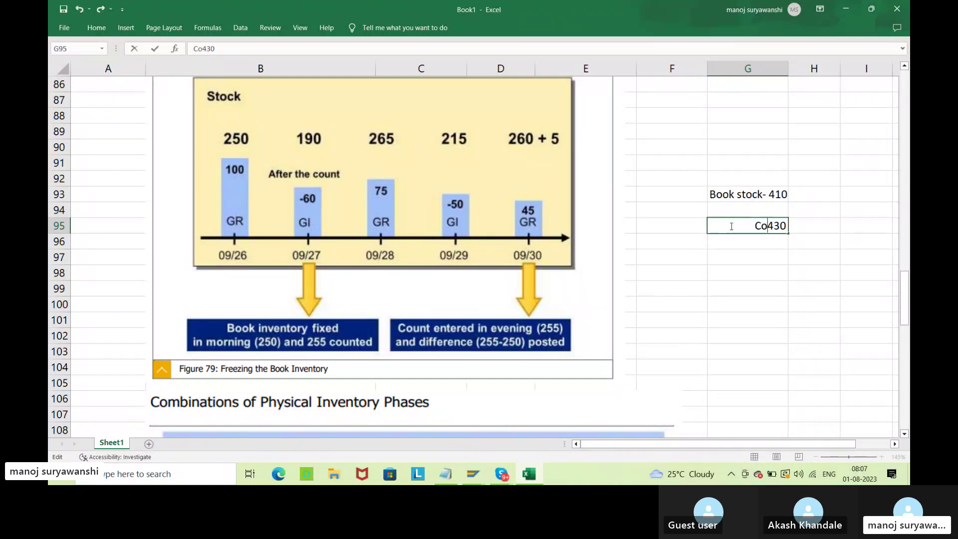
text(-)
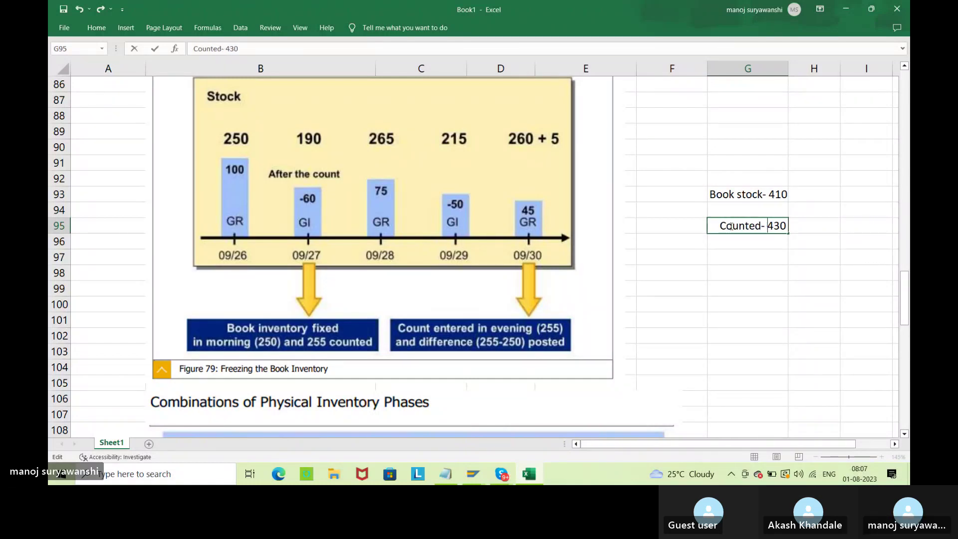
key(Return)
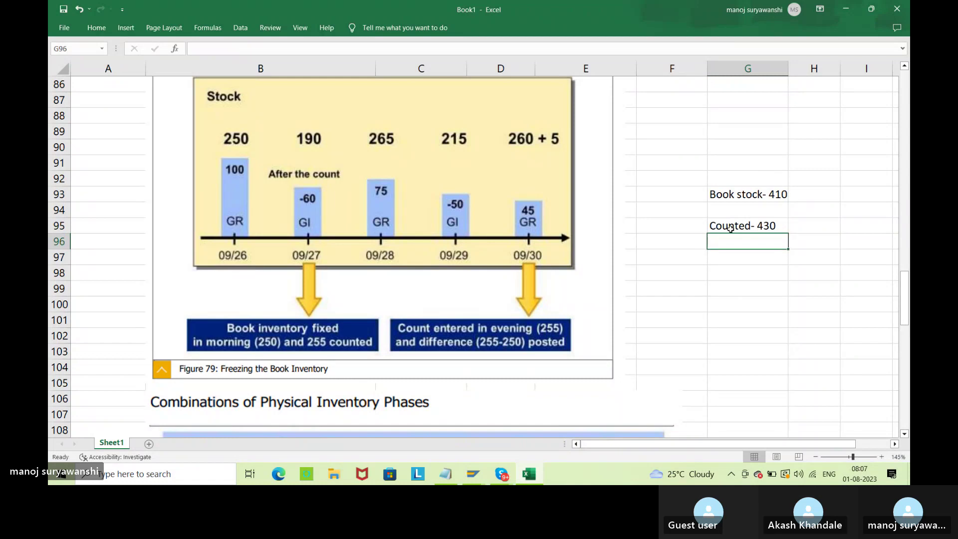
click(751, 224)
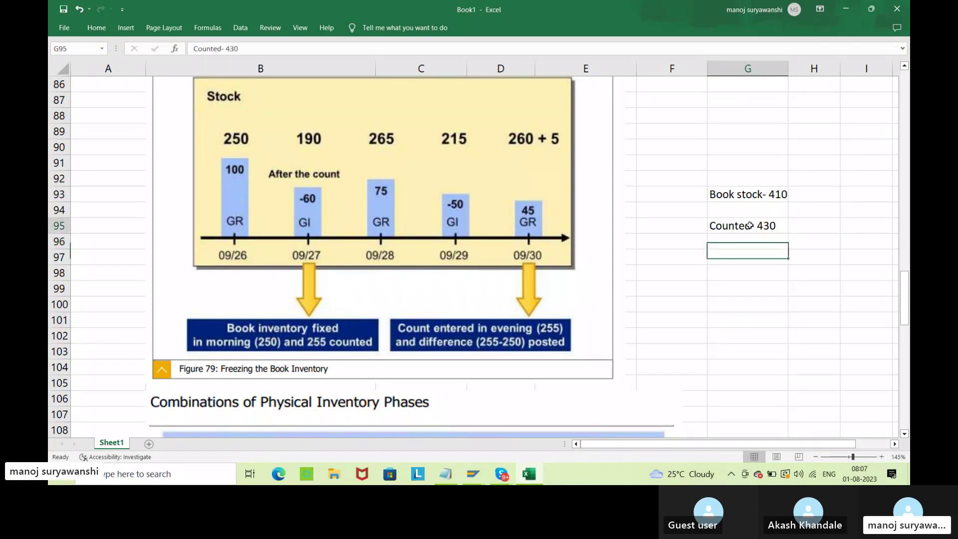
click(847, 7)
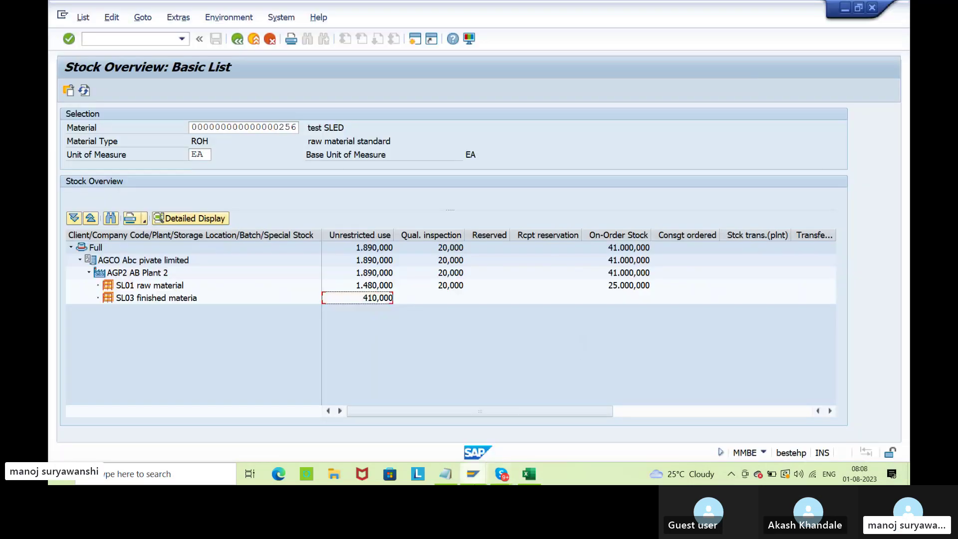
Step: Return to the SAP physical inventory session, leave the document display, and start an A07 Goods Issue in transaction MIGO
mouse_move(473, 474)
click(553, 433)
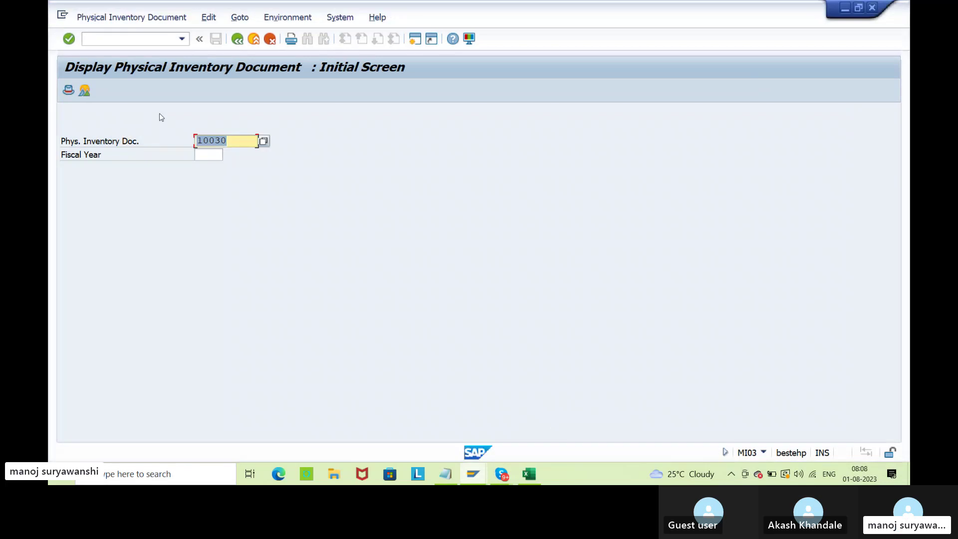
click(237, 38)
click(157, 40)
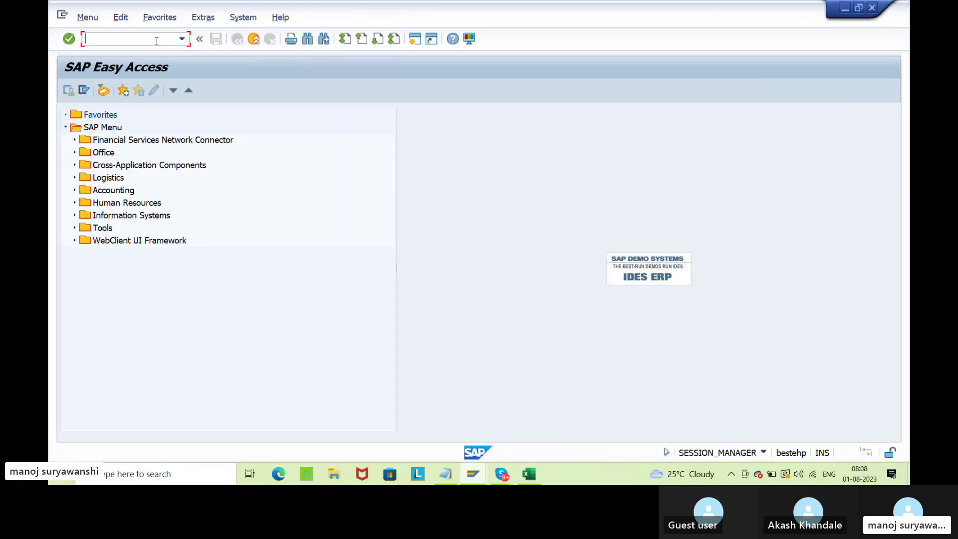
text(migo)
key(Return)
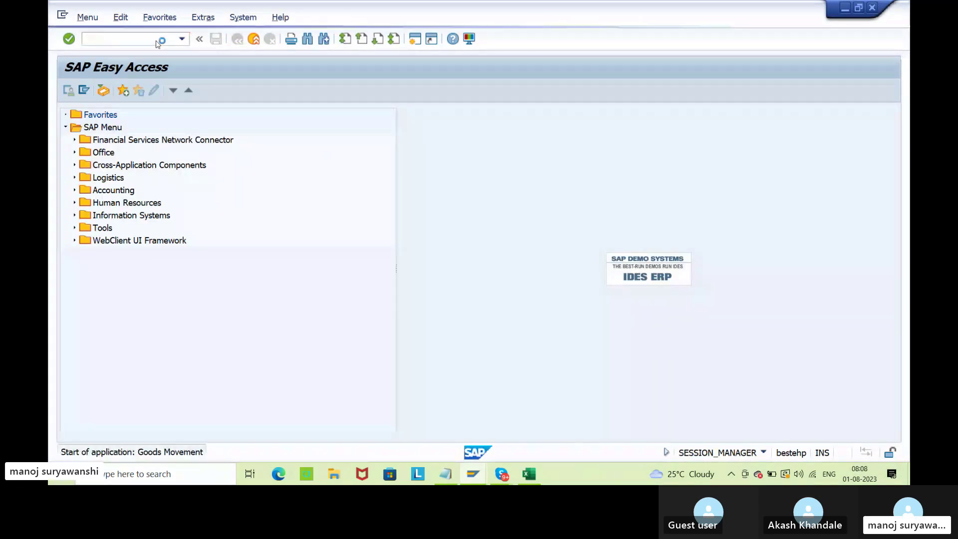
click(134, 114)
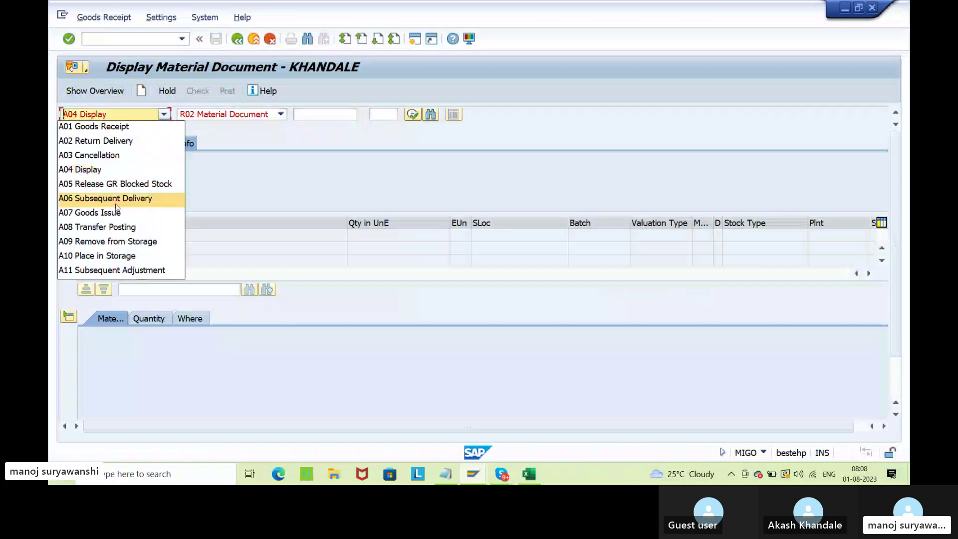
click(90, 212)
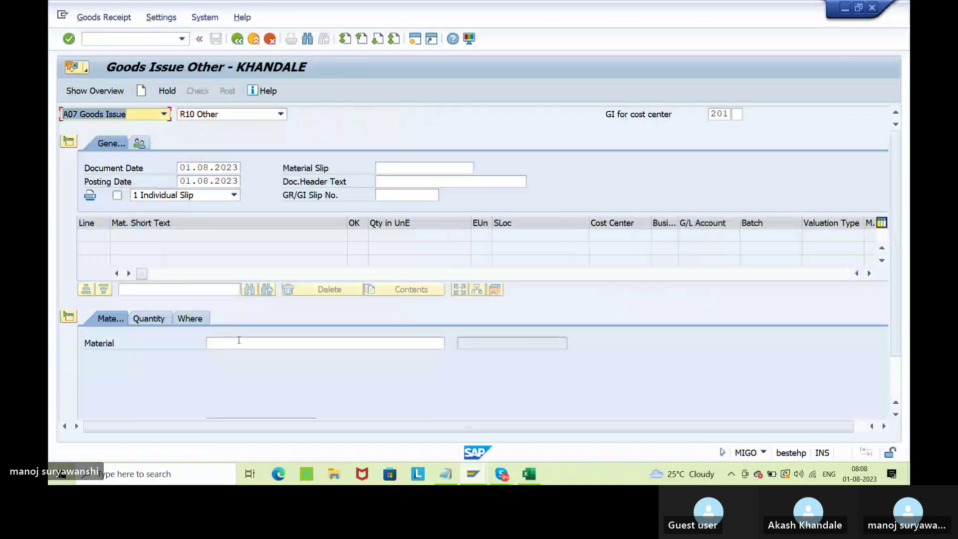
Step: Enter material 256 as the goods issue item with a quantity of 30
click(213, 343)
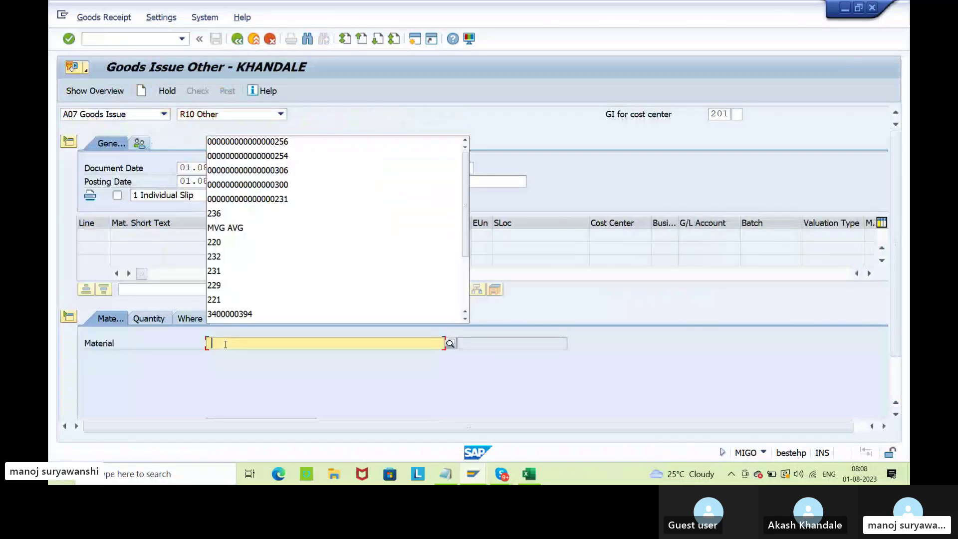
click(290, 141)
key(Return)
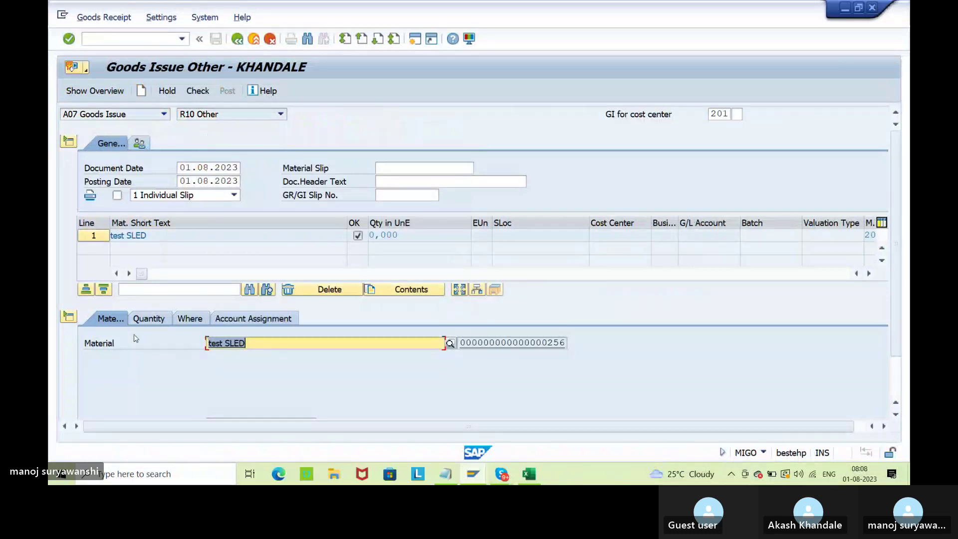
click(148, 318)
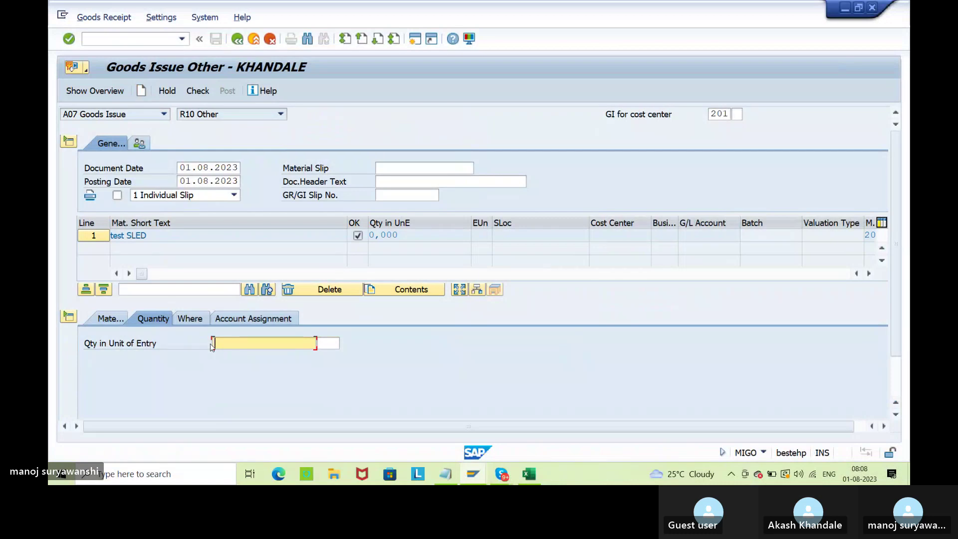
text(30)
key(Return)
Step: Set the item's plant to AGP2 and its storage location to SL03
click(198, 322)
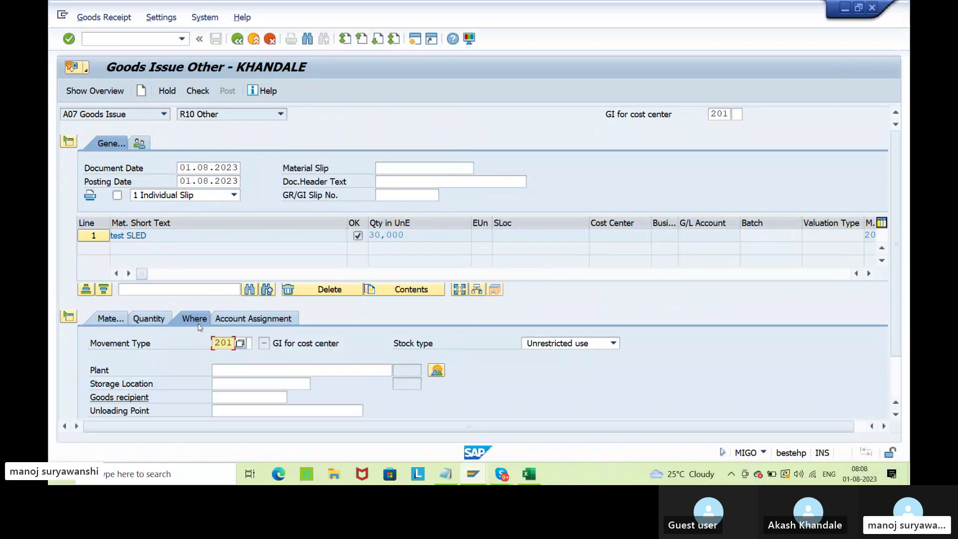
click(232, 371)
click(231, 383)
click(231, 386)
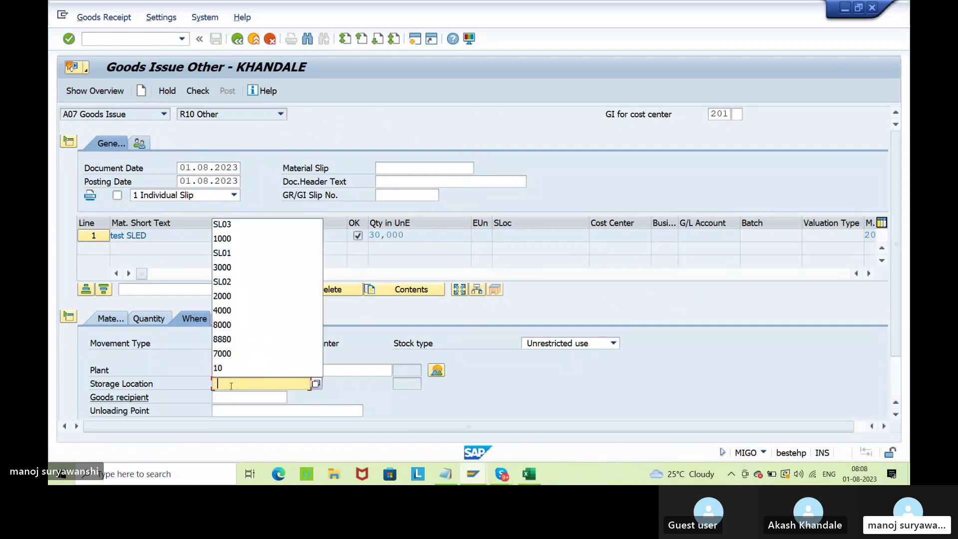
click(241, 247)
key(Return)
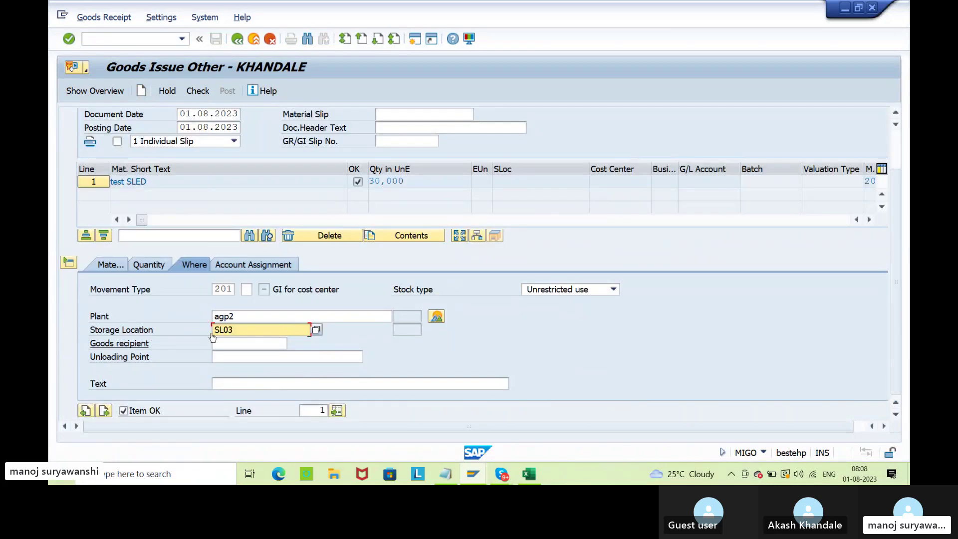
Step: Assign the item to cost center 1000, and check and post the goods issue
click(244, 267)
click(220, 317)
click(220, 328)
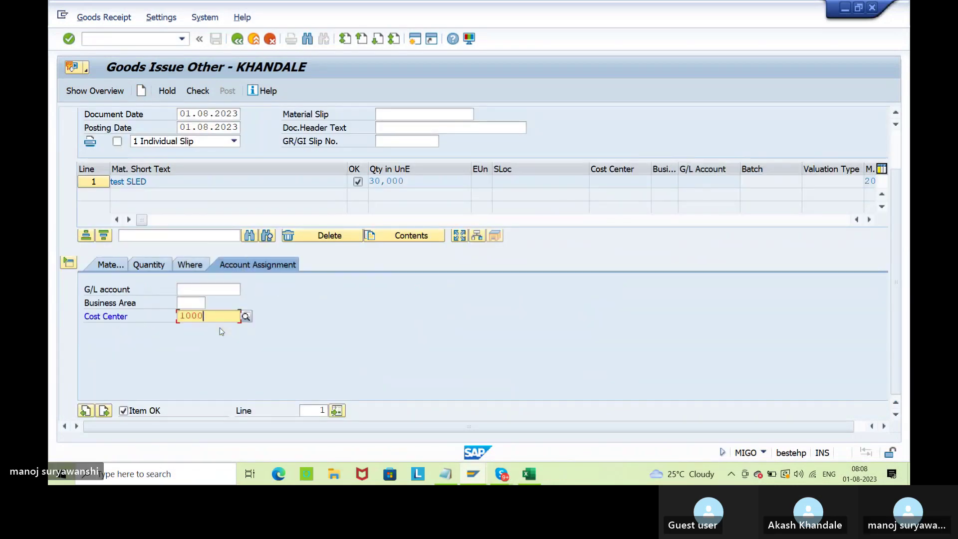
key(Return)
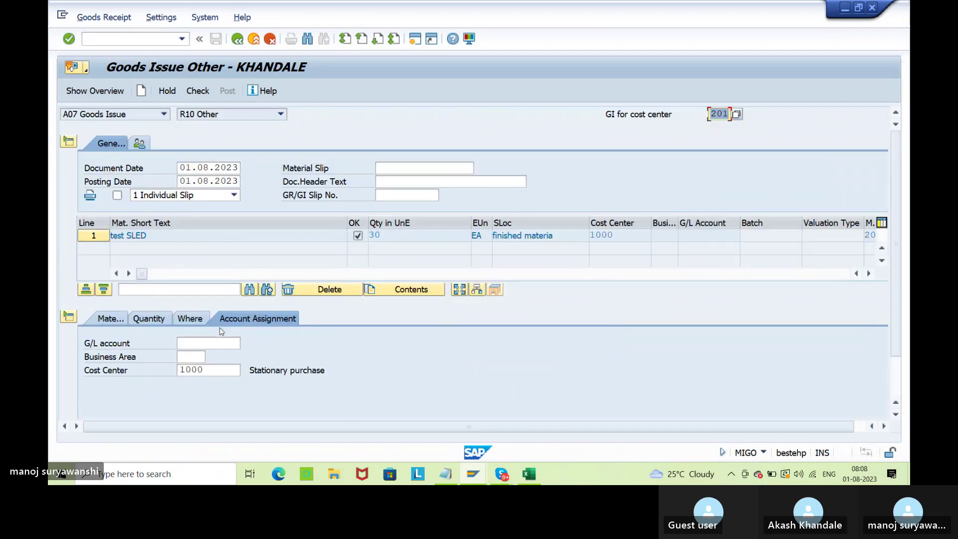
click(195, 93)
click(227, 91)
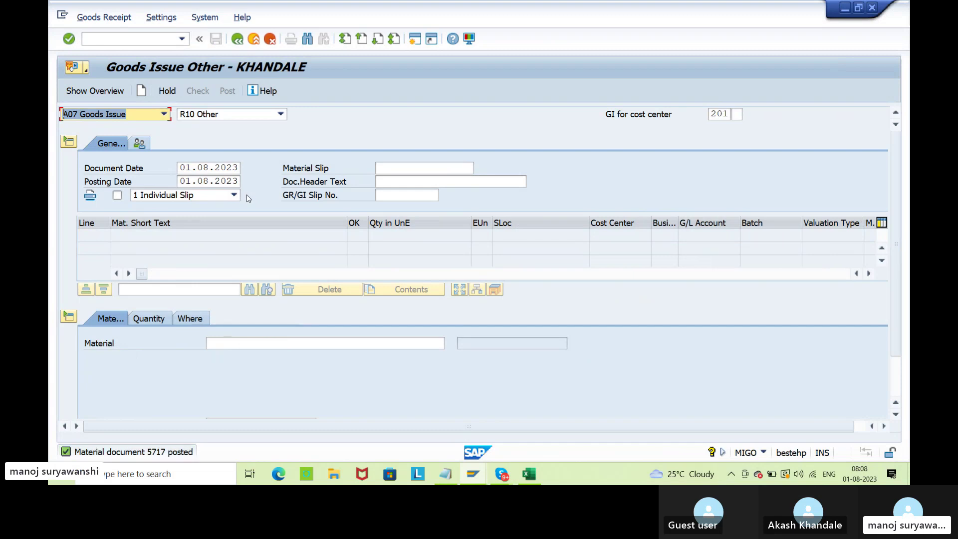
Step: Refresh the stock overview for material 256 and compare the SL03 unrestricted stock with the figures noted in Excel
key(alt+Tab)
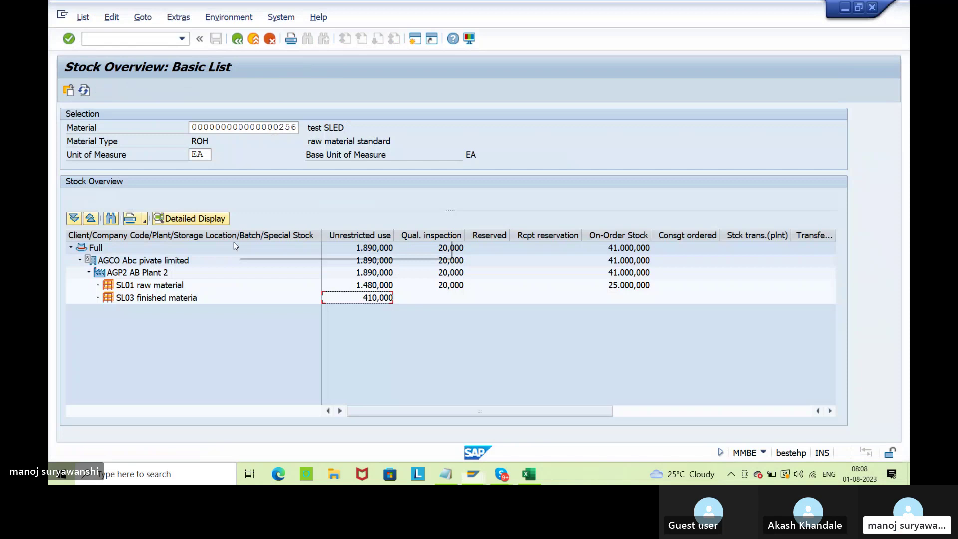
click(86, 93)
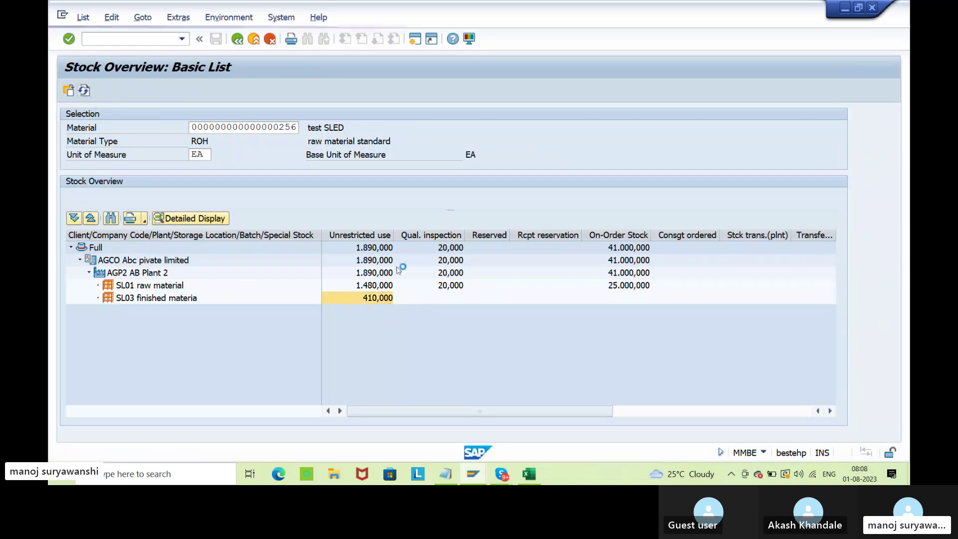
click(868, 404)
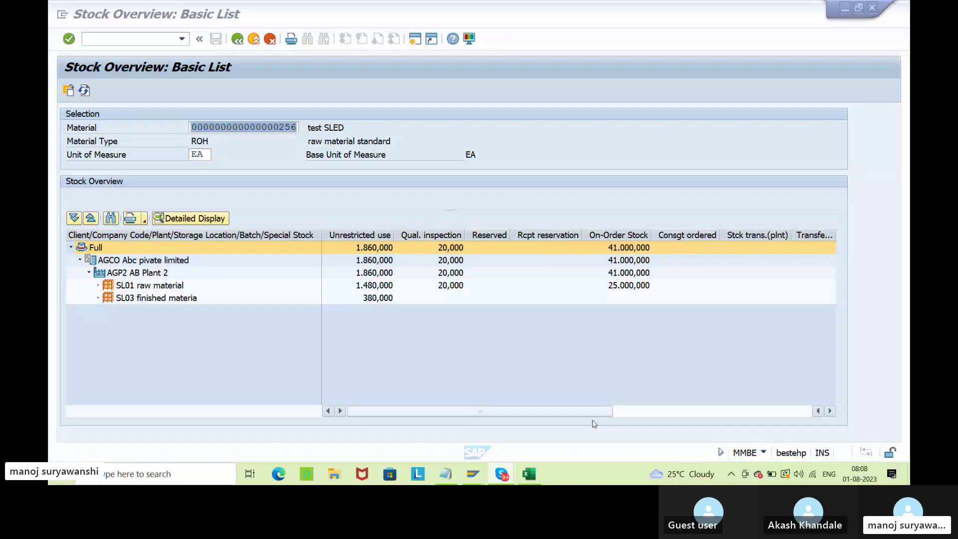
click(536, 476)
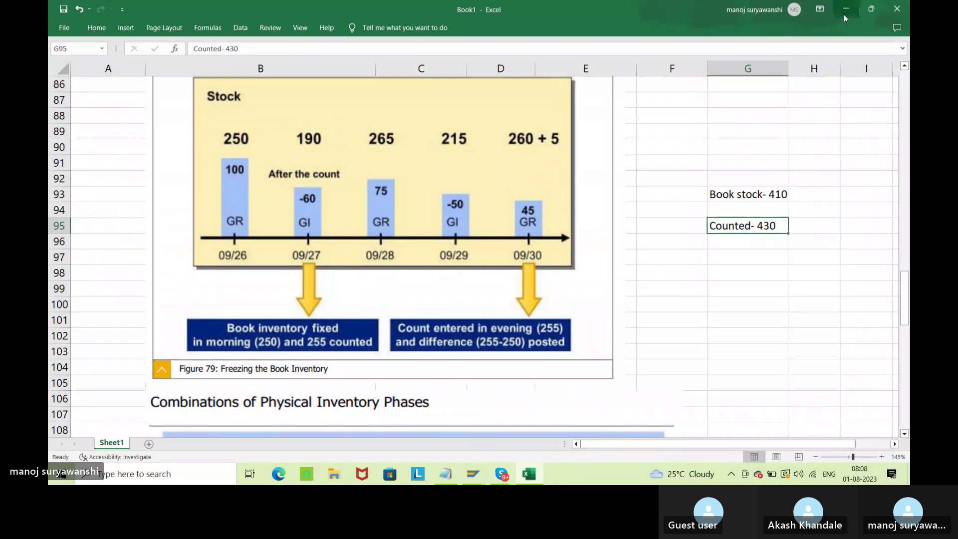
click(843, 14)
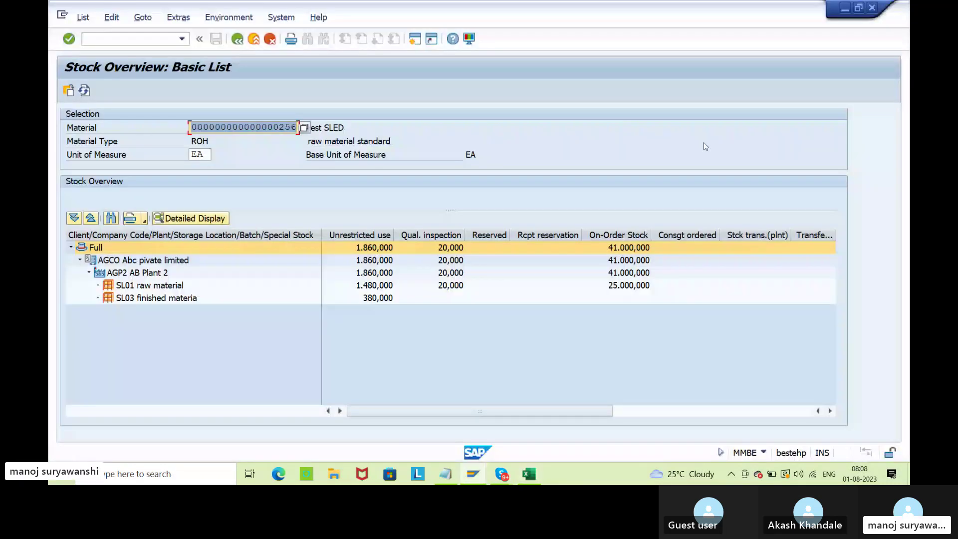
click(361, 299)
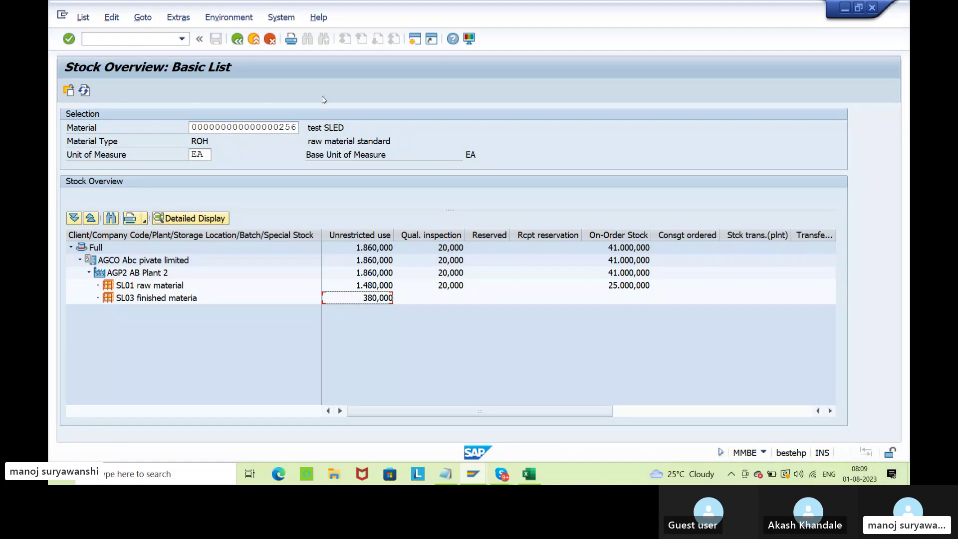
Step: Enter a count of 430 EA for material 256 in physical inventory document 10030 using transaction MI04, and save it
click(255, 40)
text(m)
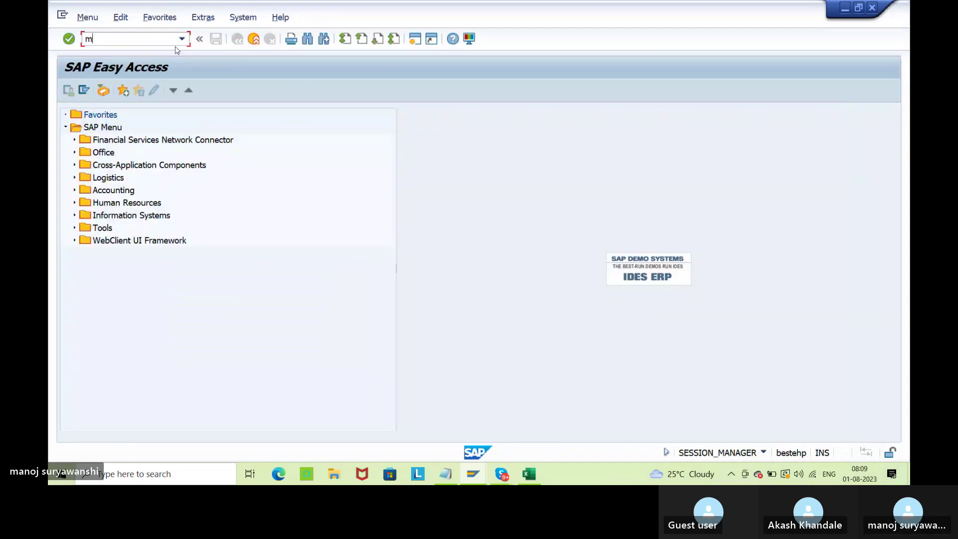
text(i04)
key(Return)
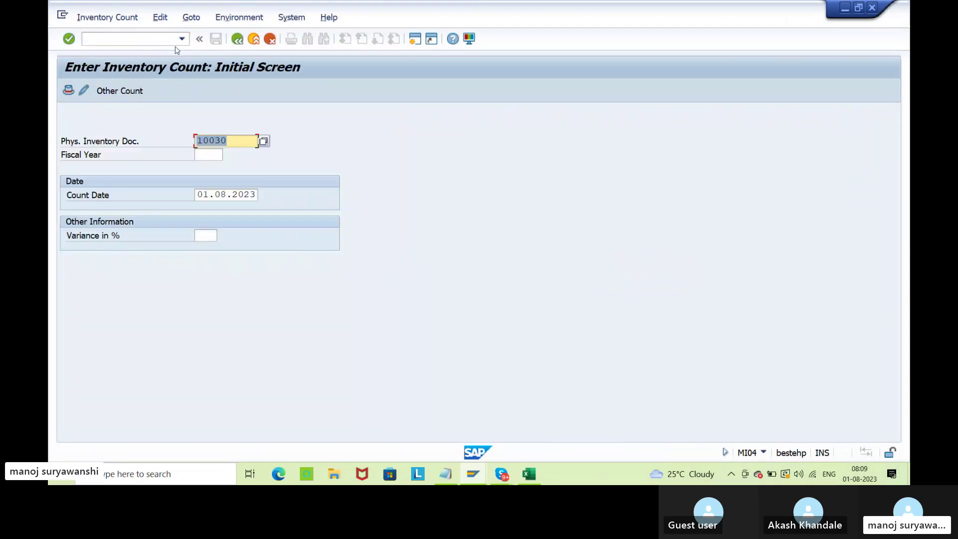
key(Return)
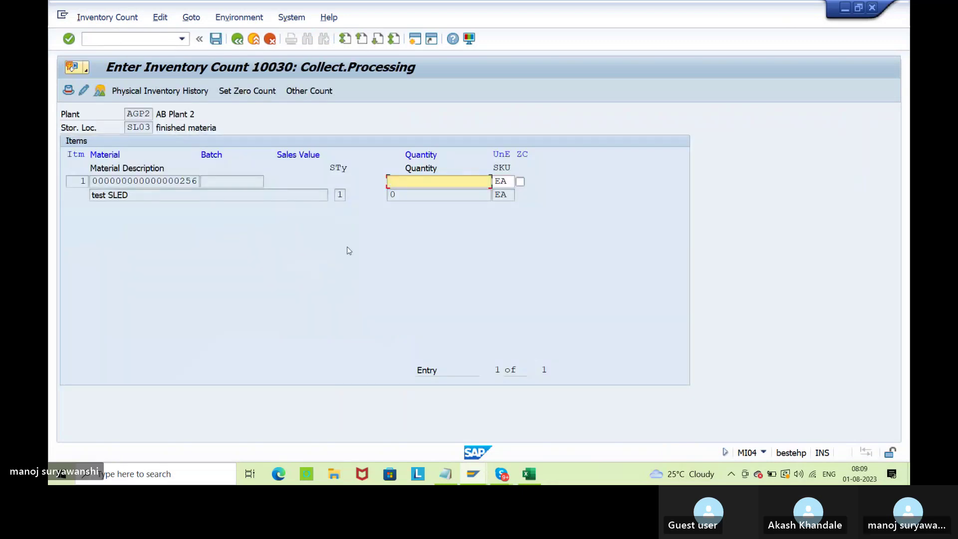
text(430)
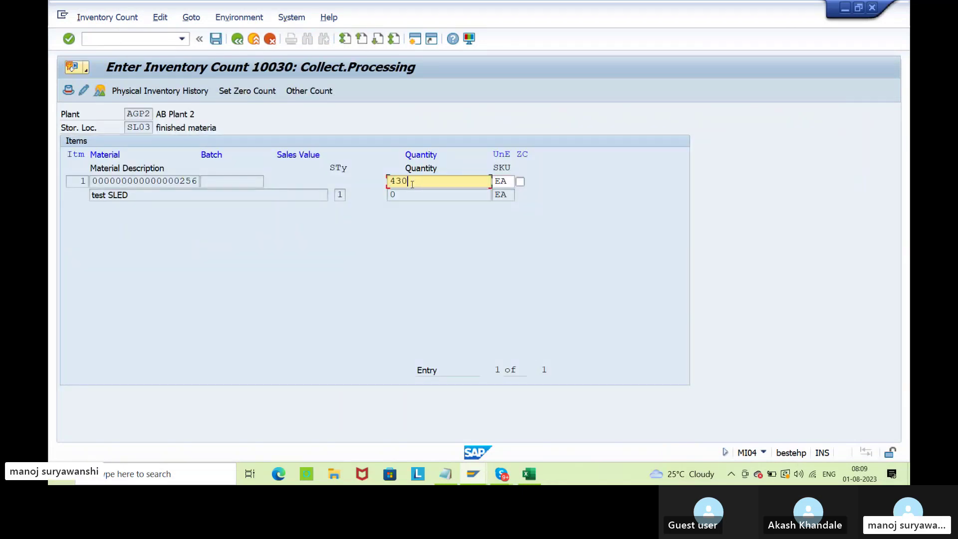
key(Return)
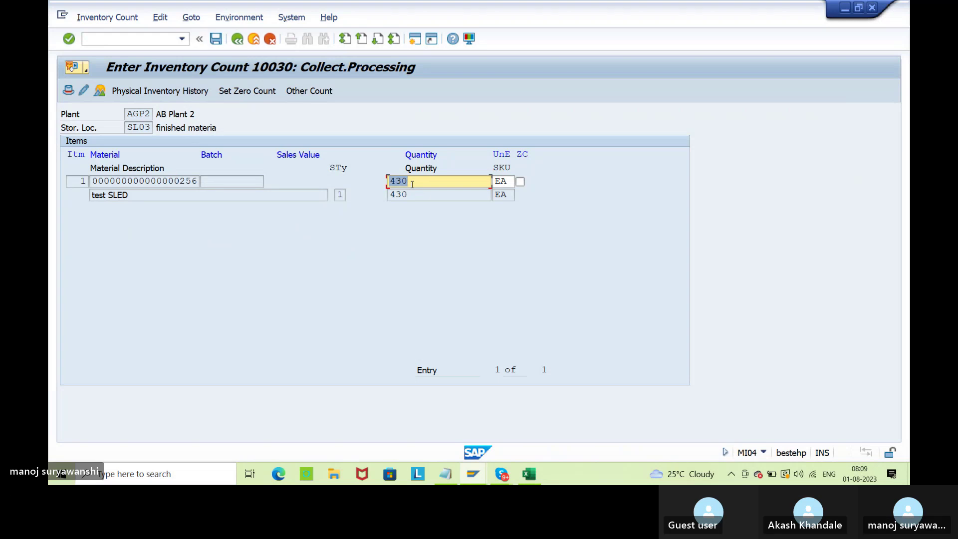
click(216, 39)
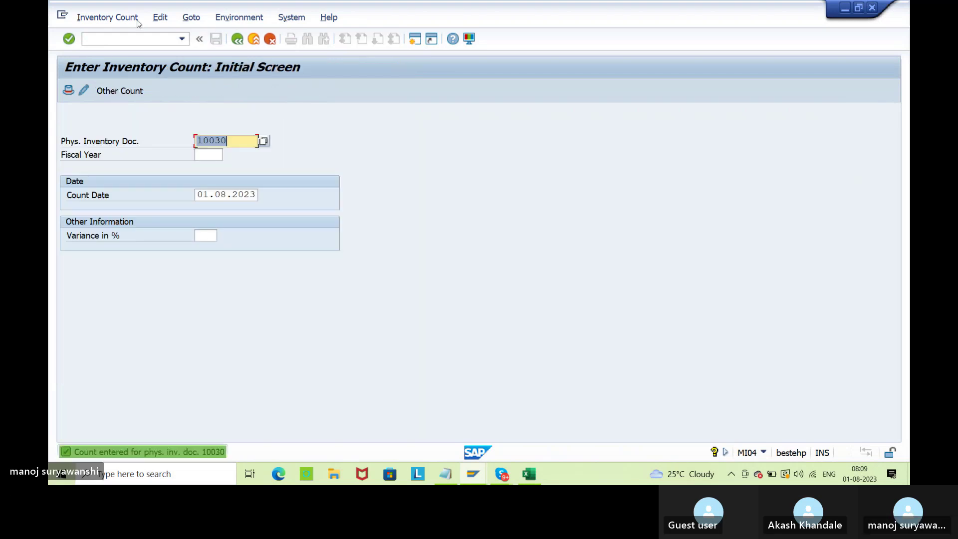
Step: Display the inventory count for document 10030 and examine its physical inventory history for the status and book quantity
click(97, 18)
click(102, 95)
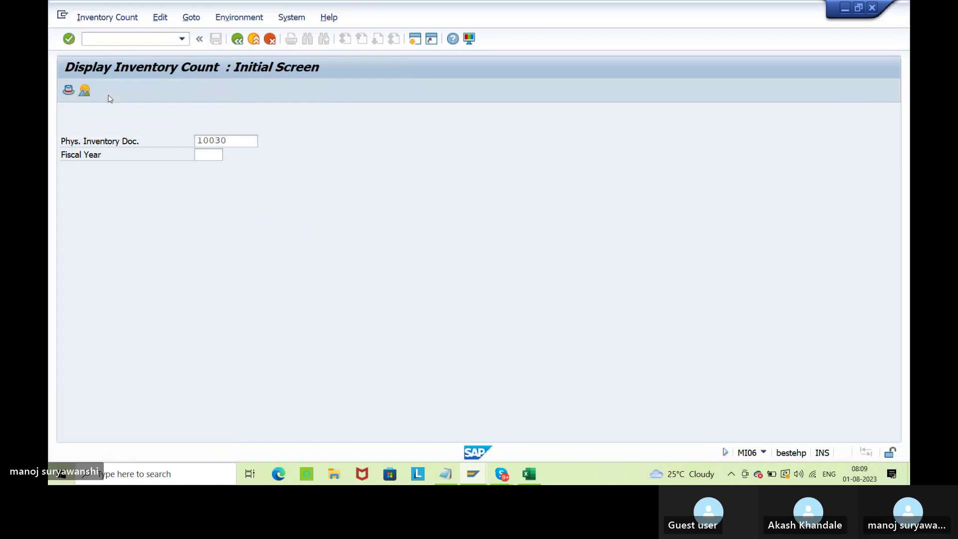
key(Return)
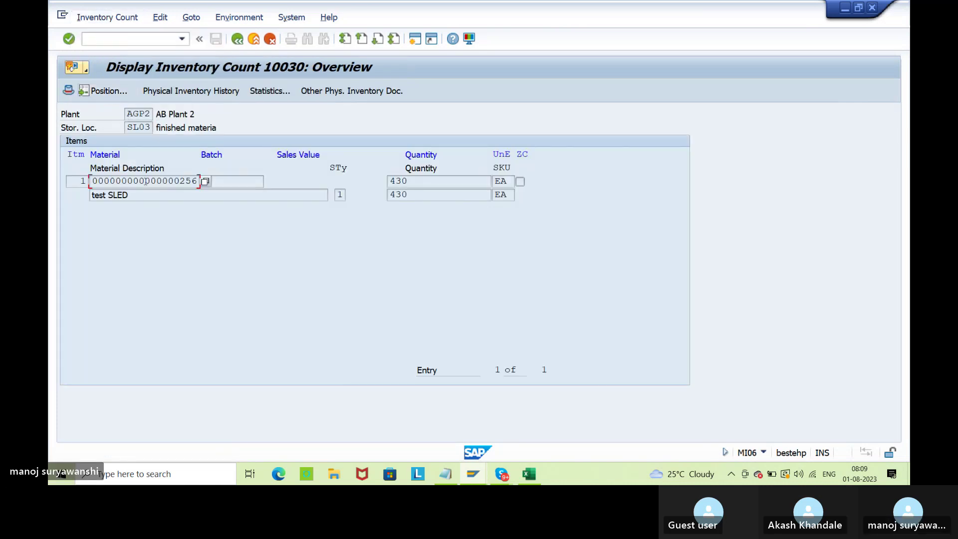
click(191, 91)
click(178, 208)
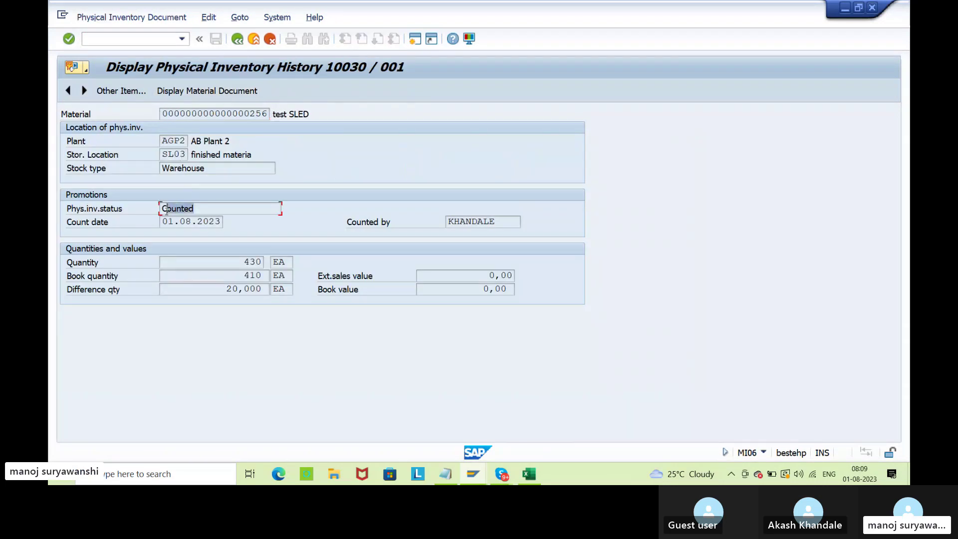
click(206, 270)
double_click(262, 275)
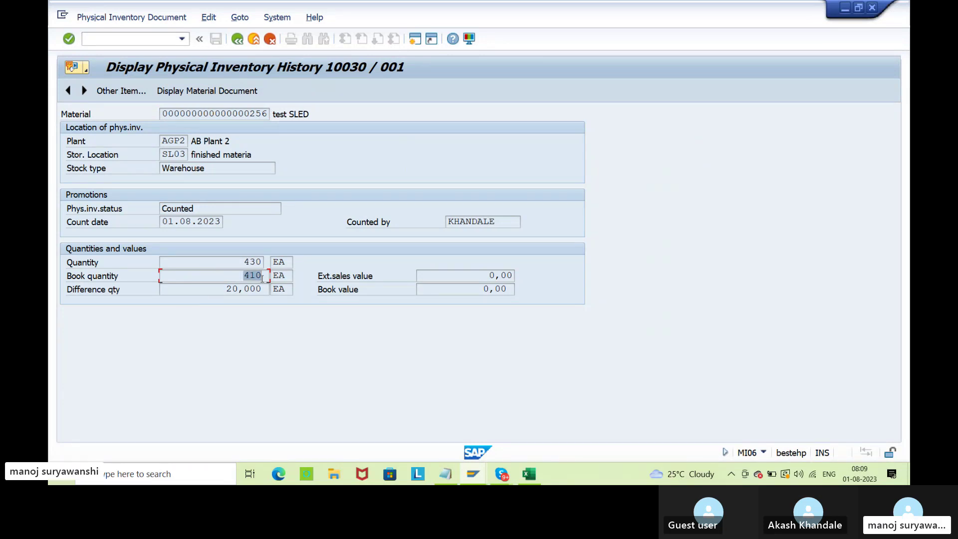
click(404, 387)
Step: Switch to the goods issue session and display the MMBE stock overview for material 256
click(477, 481)
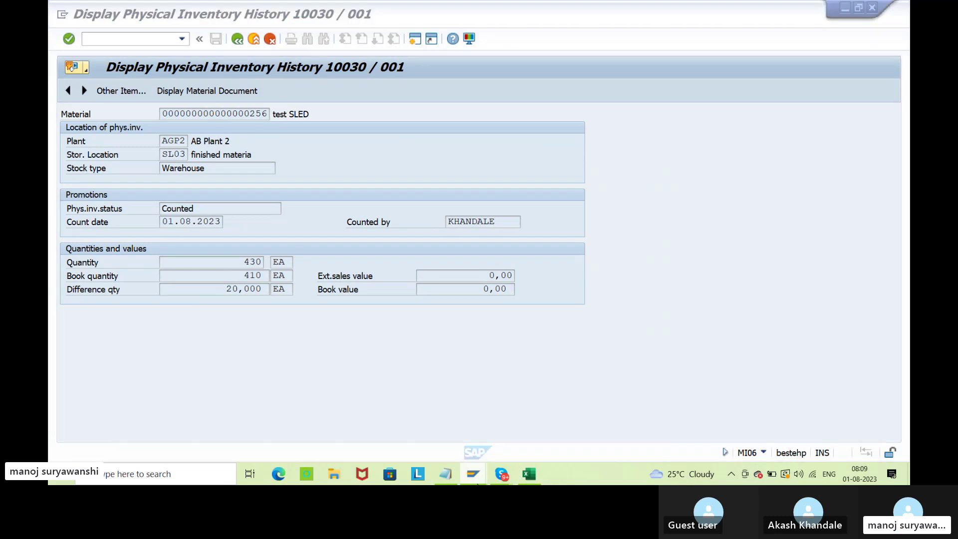
mouse_move(524, 432)
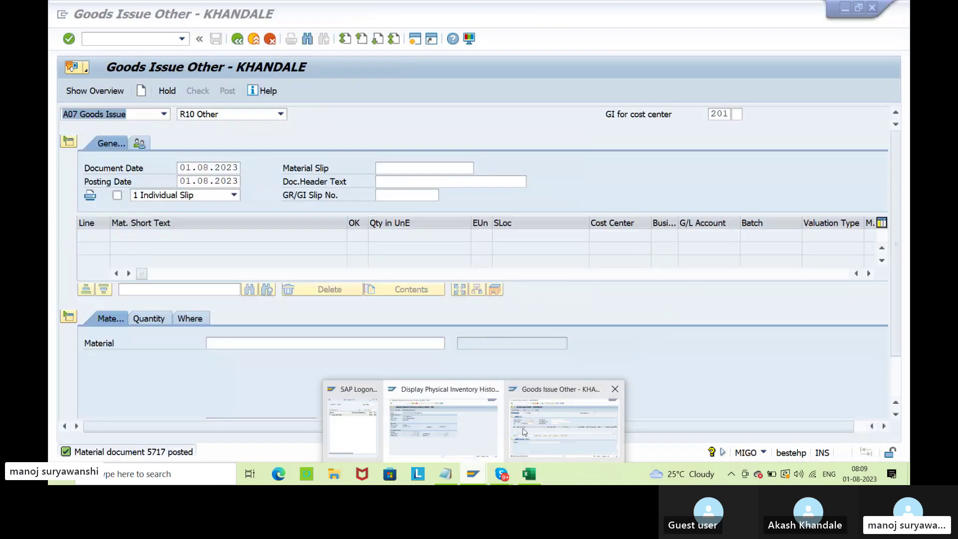
mouse_move(446, 435)
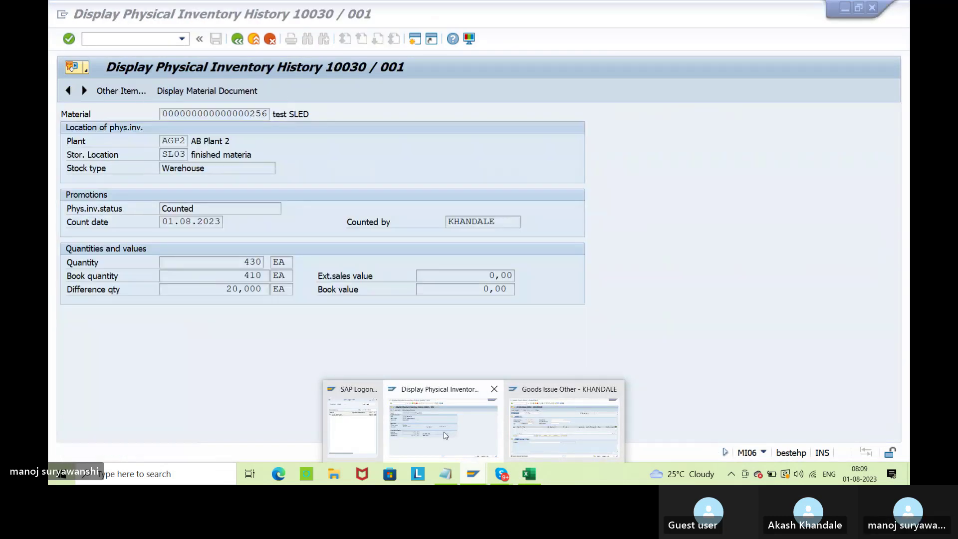
click(524, 436)
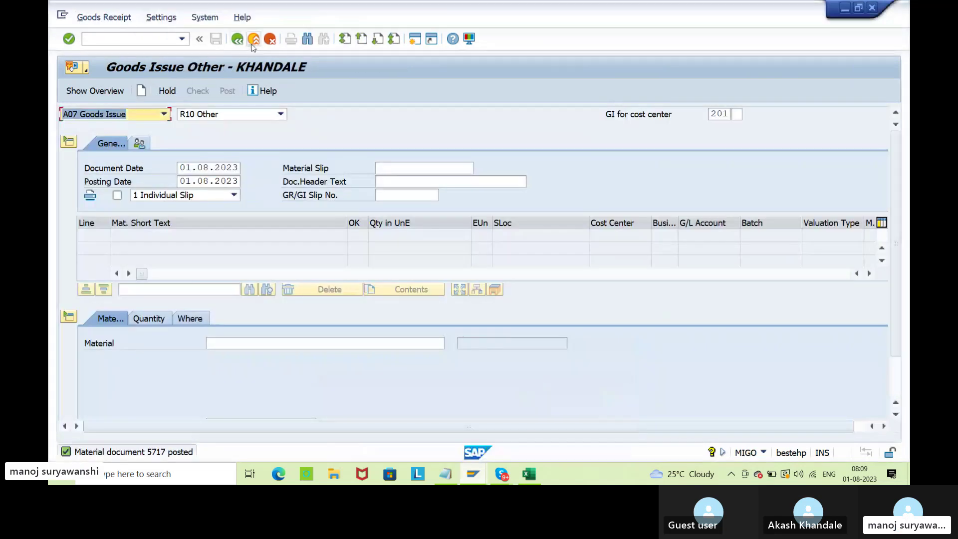
click(254, 39)
click(161, 43)
text(mmbe)
key(Return)
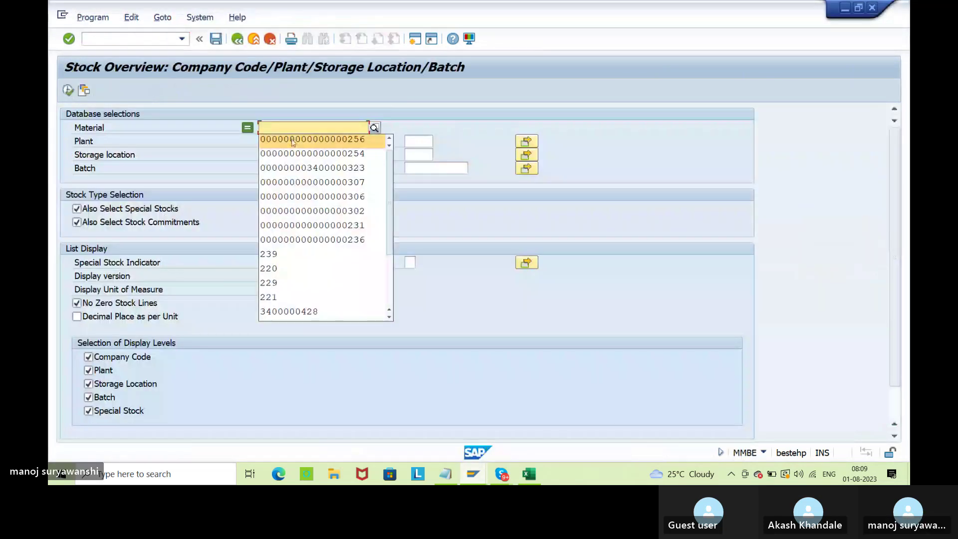
click(293, 138)
click(69, 92)
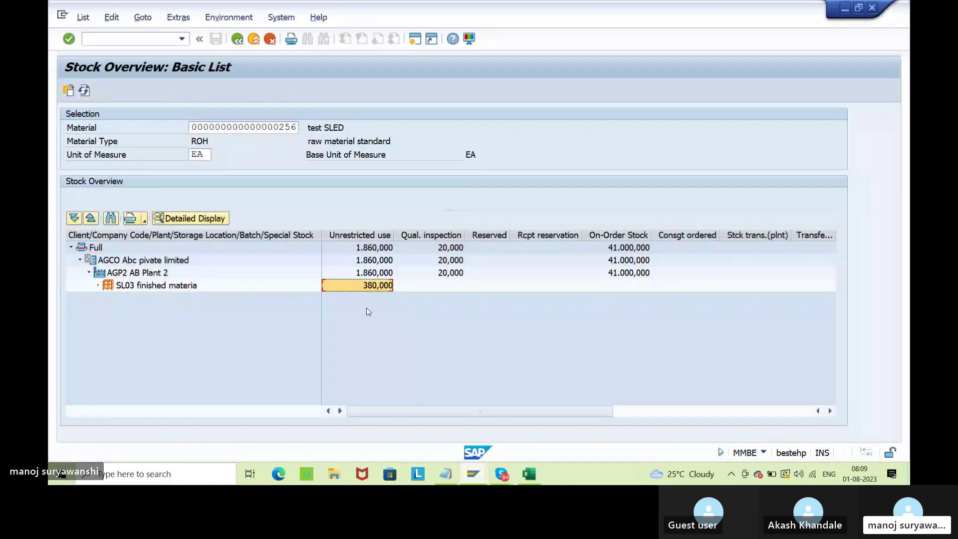
Step: Return to the physical inventory history and compare the counted, book and difference quantities
key(alt+Tab)
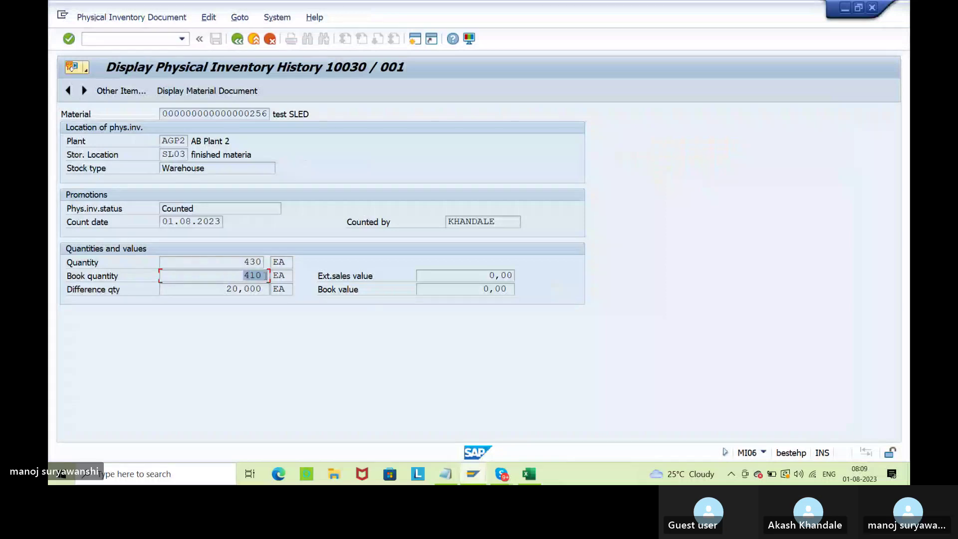
click(266, 276)
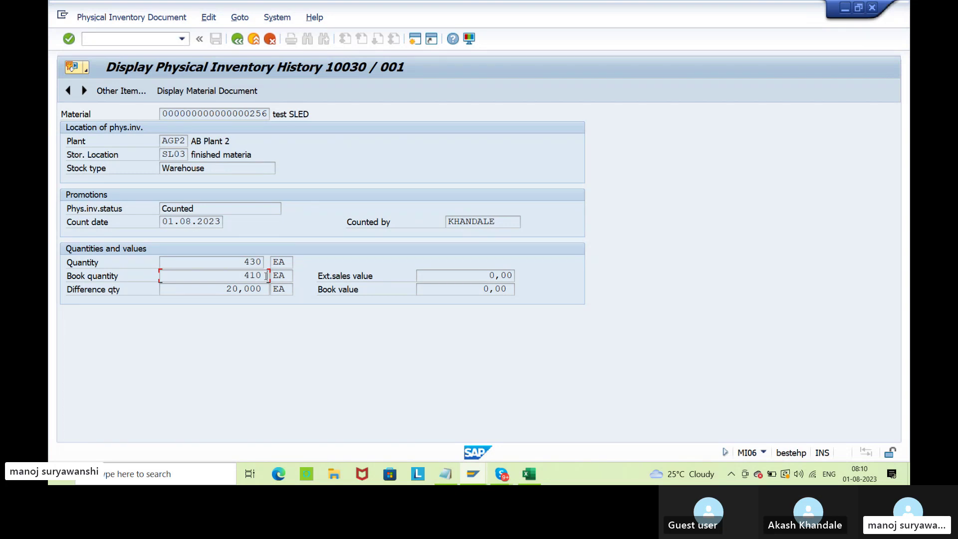
click(242, 261)
click(214, 288)
drag(214, 288, 264, 301)
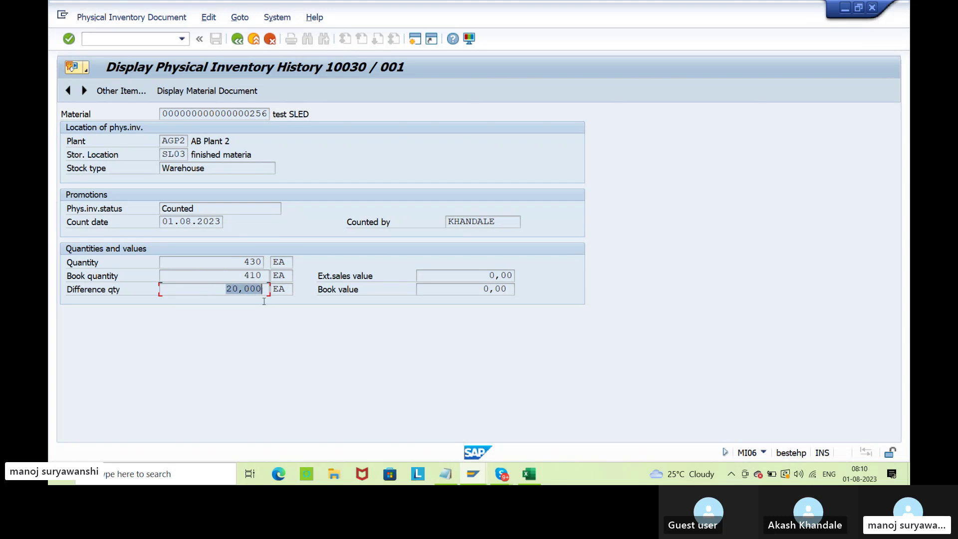
click(264, 301)
Step: Post the inventory difference for document 10030 in transaction MI07 with reason 0001
click(240, 45)
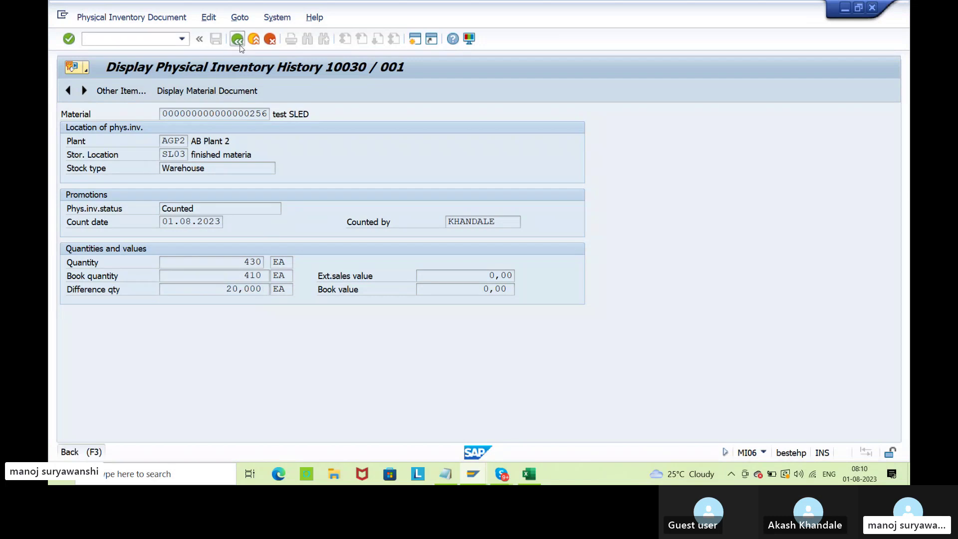
click(237, 44)
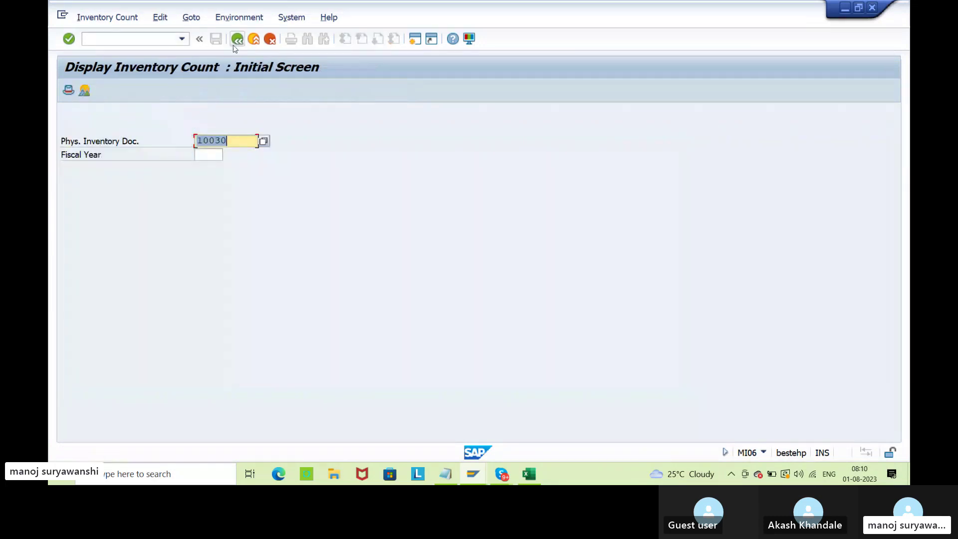
key(F3)
text(m)
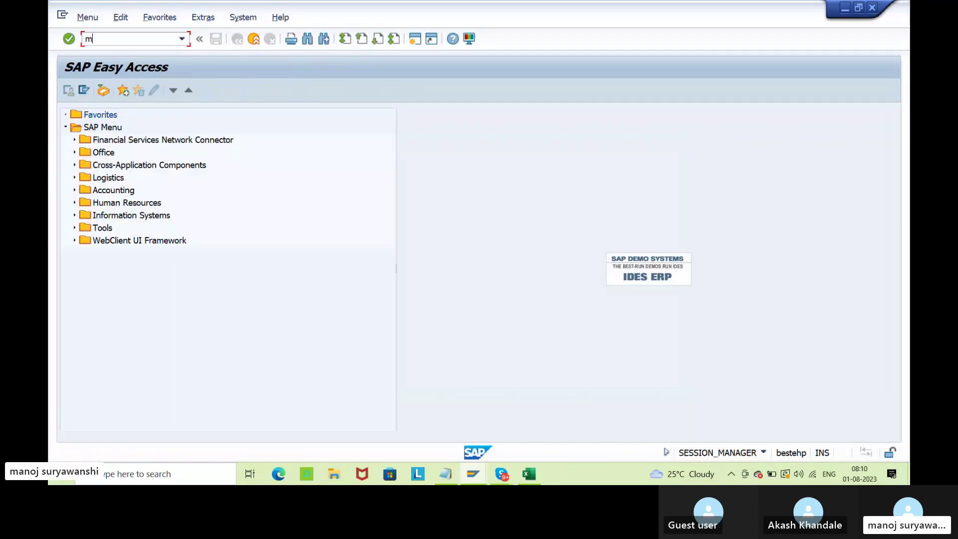
key(Return)
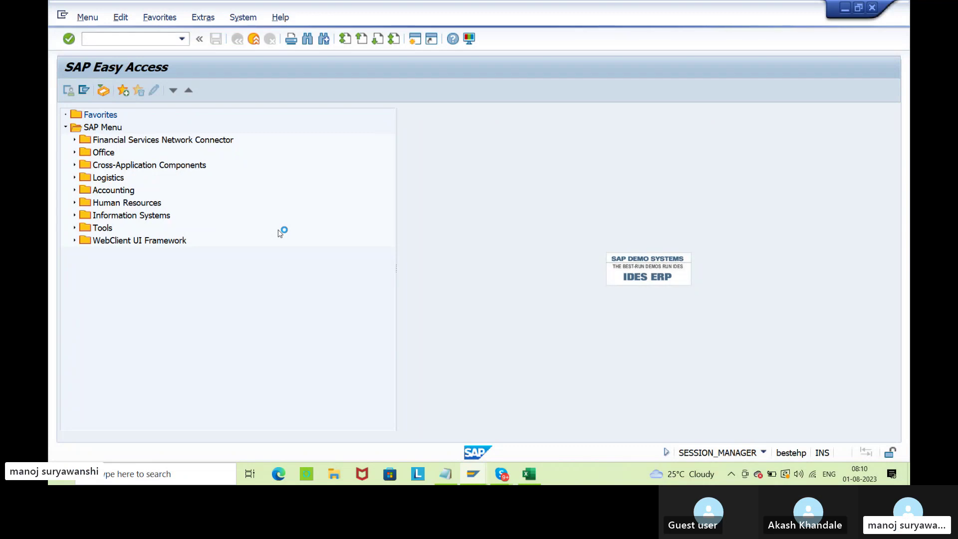
key(Return)
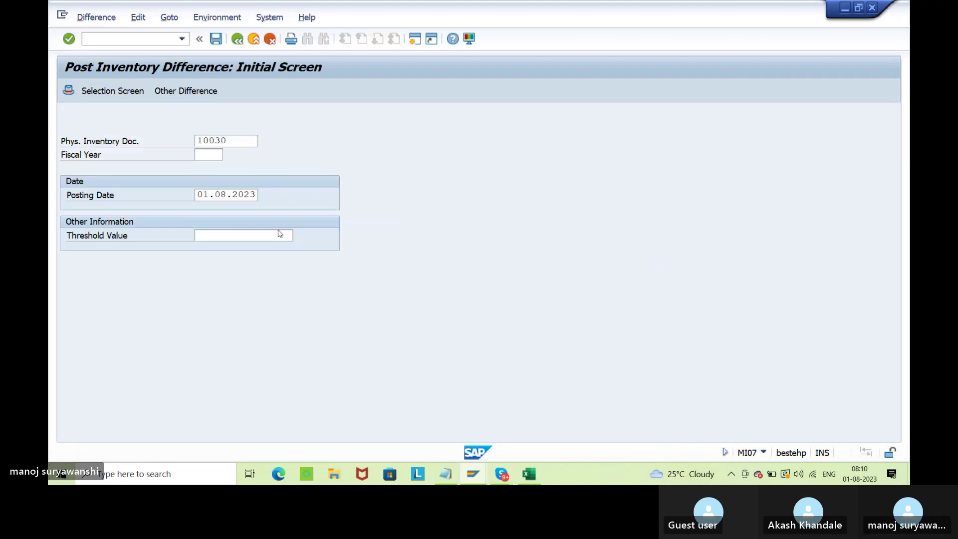
click(547, 185)
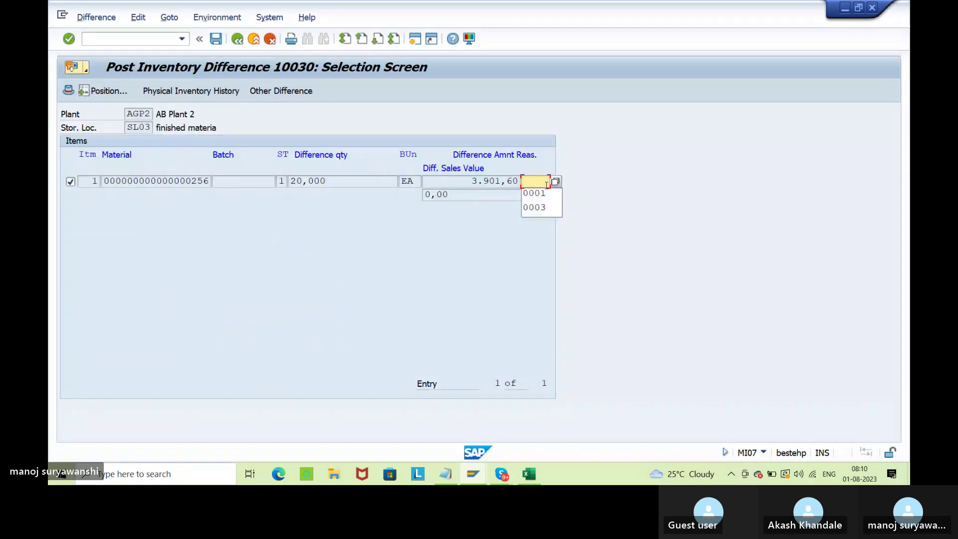
key(Down)
key(Return)
key(Return)
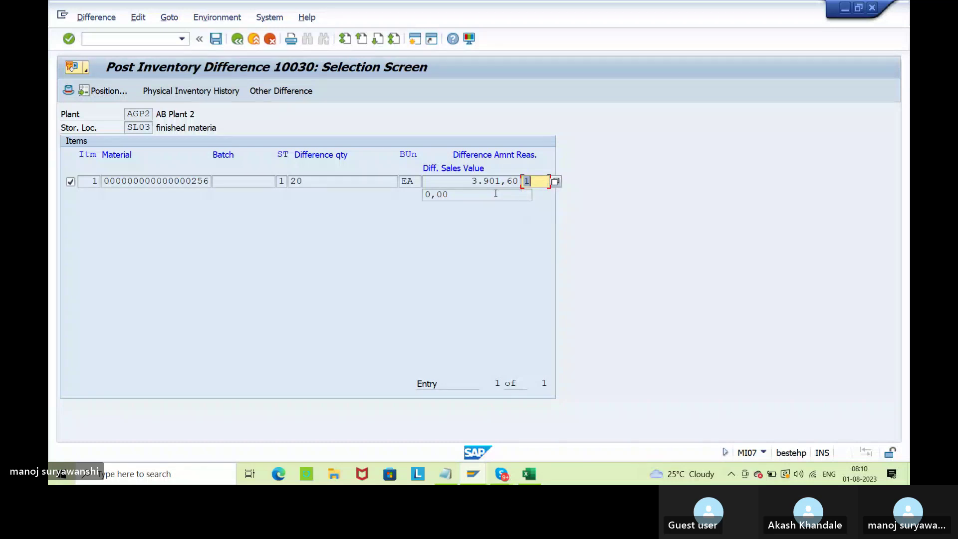
click(216, 39)
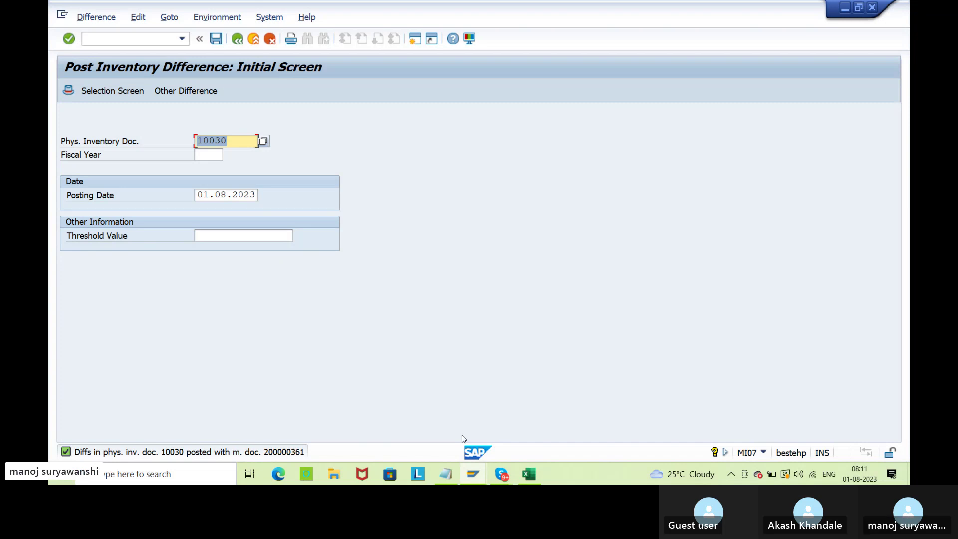
Step: Switch to Excel and enter MI01 in cell G108 beside the Combinations of Physical Inventory Phases diagram
click(526, 472)
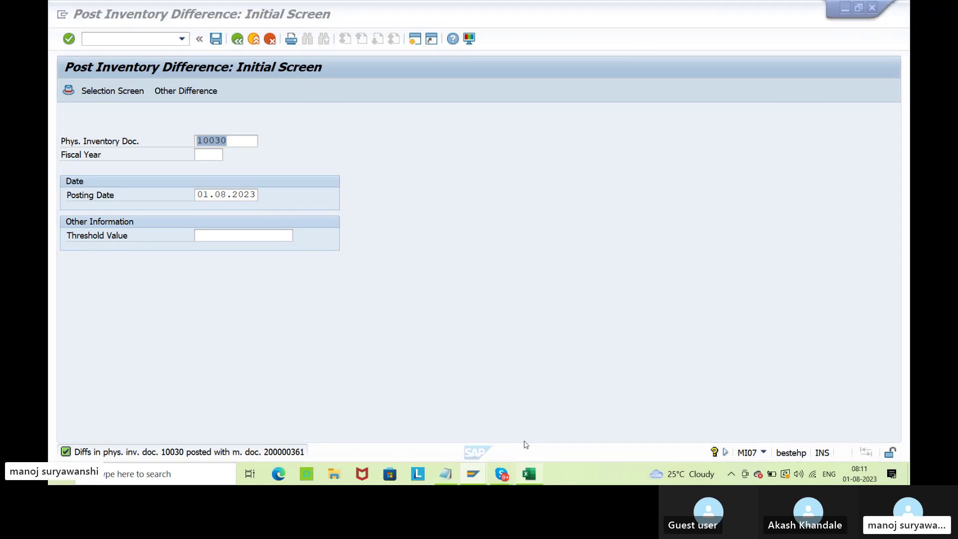
scroll(525, 340, down, 3)
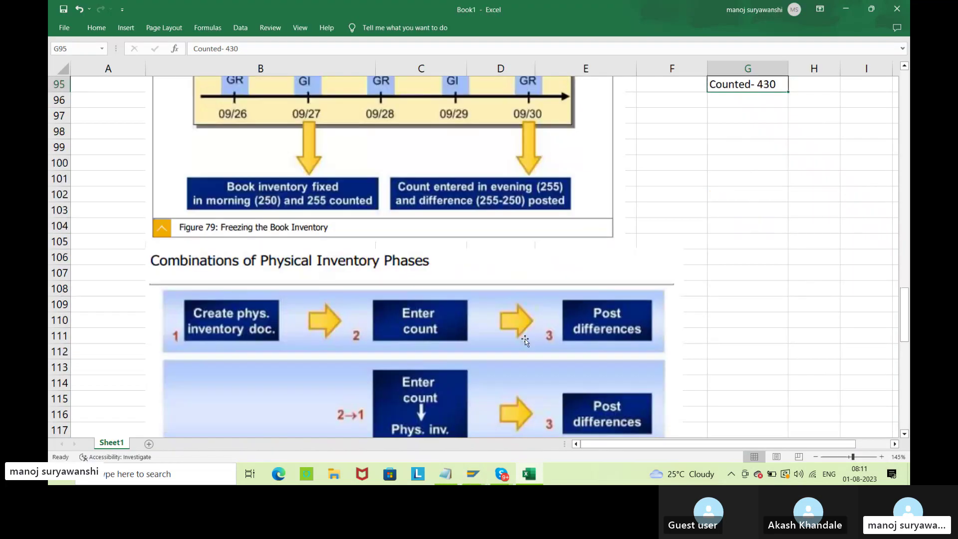
scroll(706, 316, down, 4)
scroll(706, 316, up, 1)
click(748, 335)
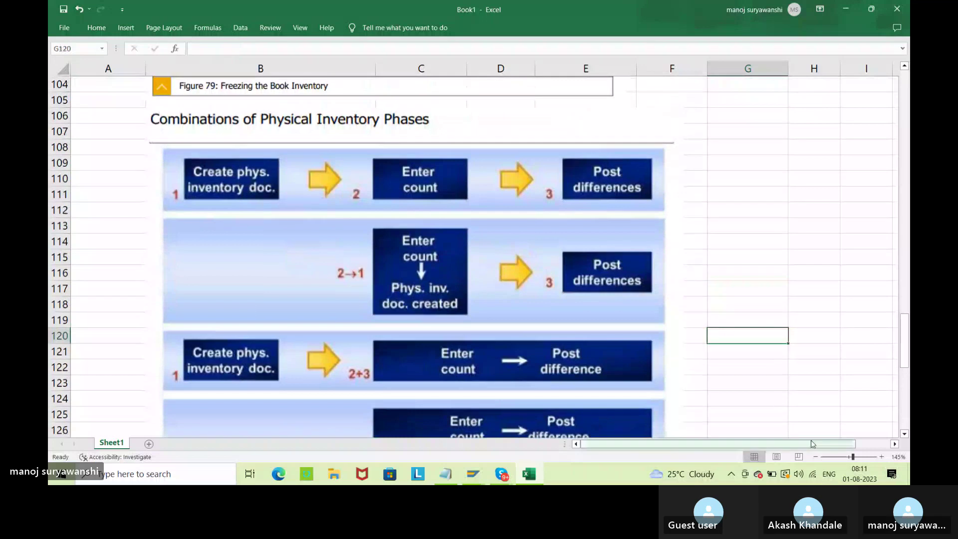
click(724, 154)
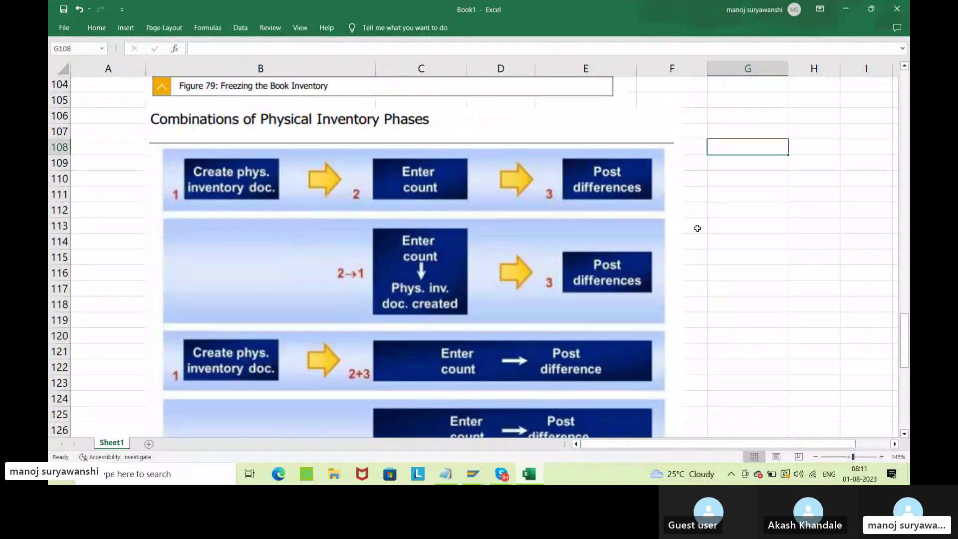
text(MI0)
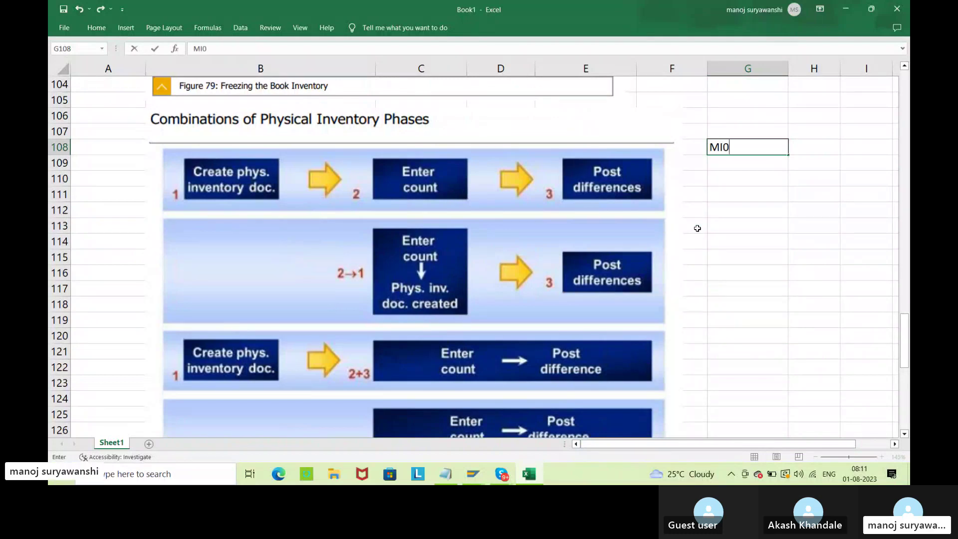
text(7)
key(BackSpace)
text(1)
key(Return)
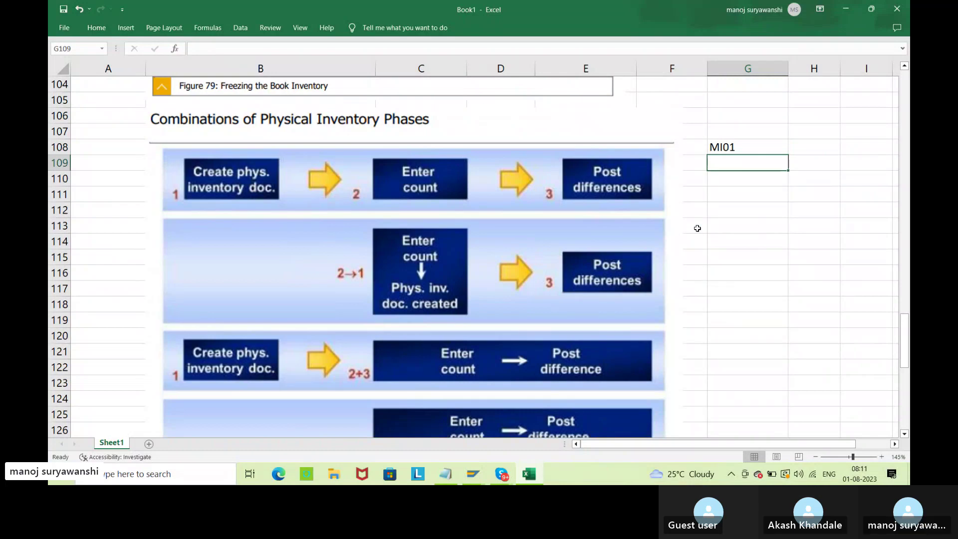
Step: Enter Mi04 in cell G109, directly below the MI01 note
text(Mi)
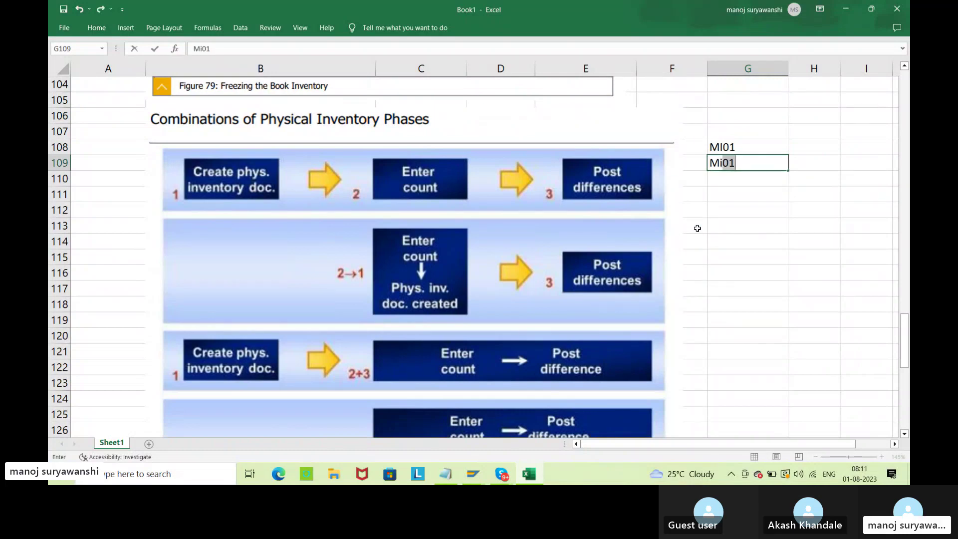
text(04)
key(Return)
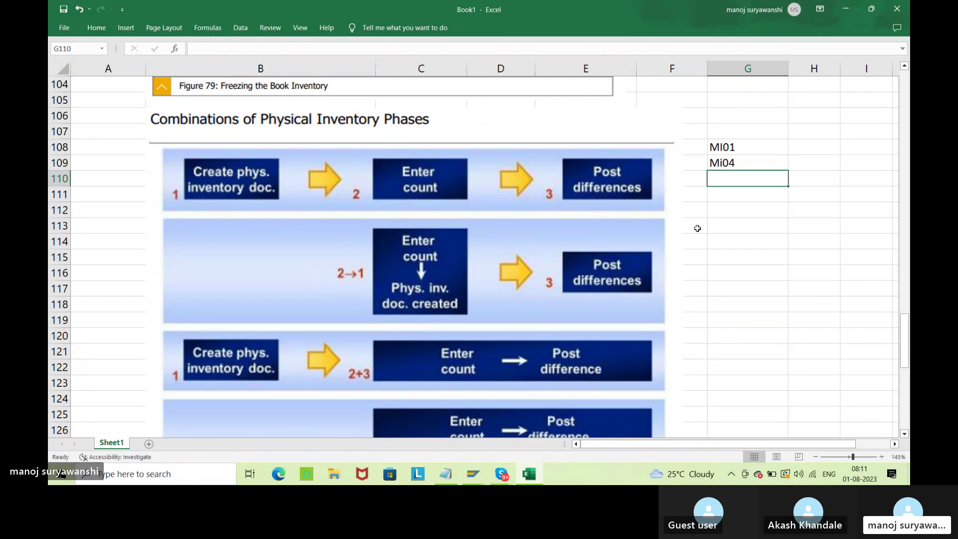
Step: Enter MI07 in cell G110, directly below the Mi04 note
text(MI07)
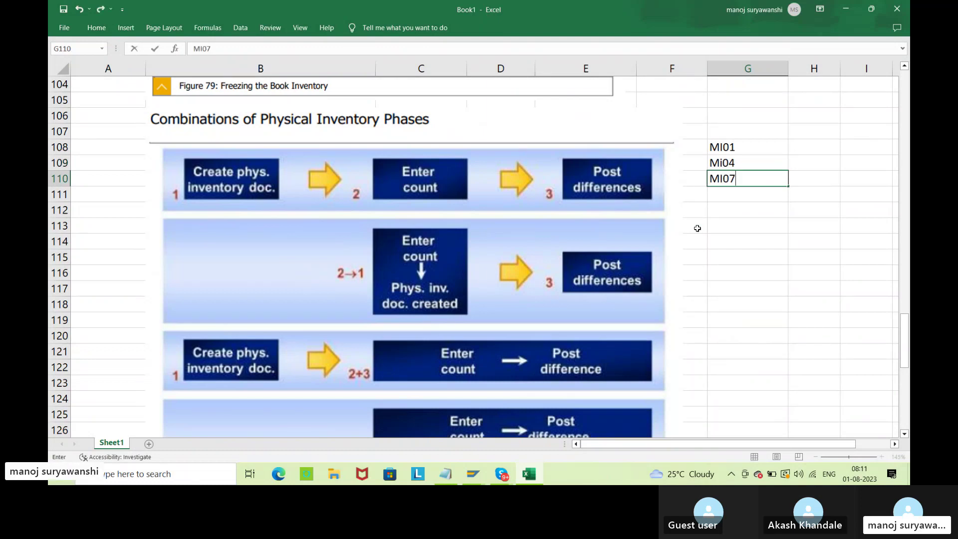
key(Return)
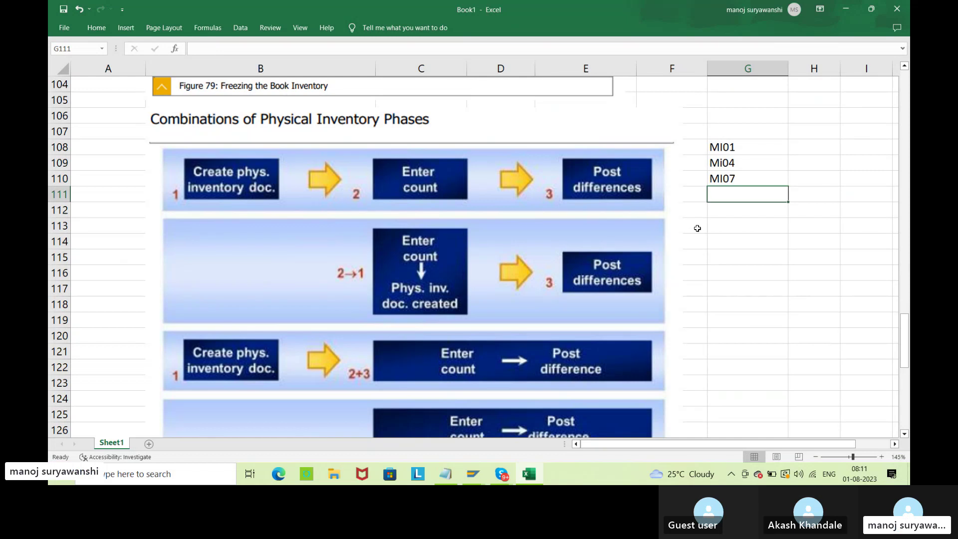
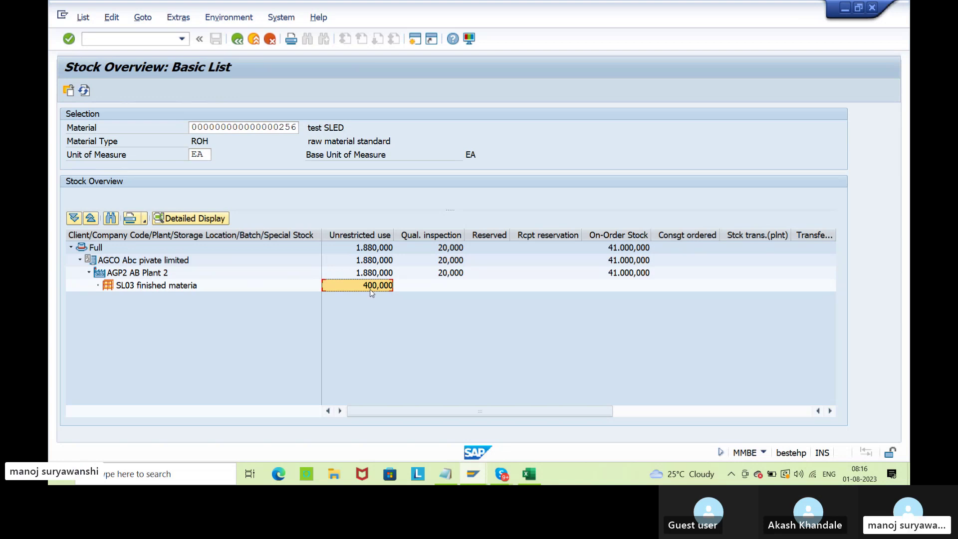
Step: Switch to SAP and start a count without document reference in transaction MI09 for plant AGP2, storage location SL03
key(alt+Tab)
text(mb5b)
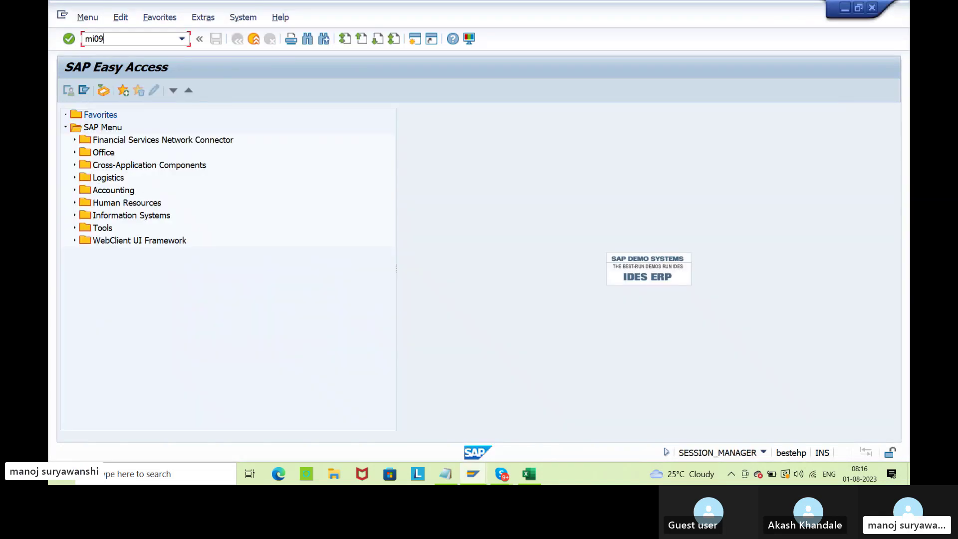
key(Return)
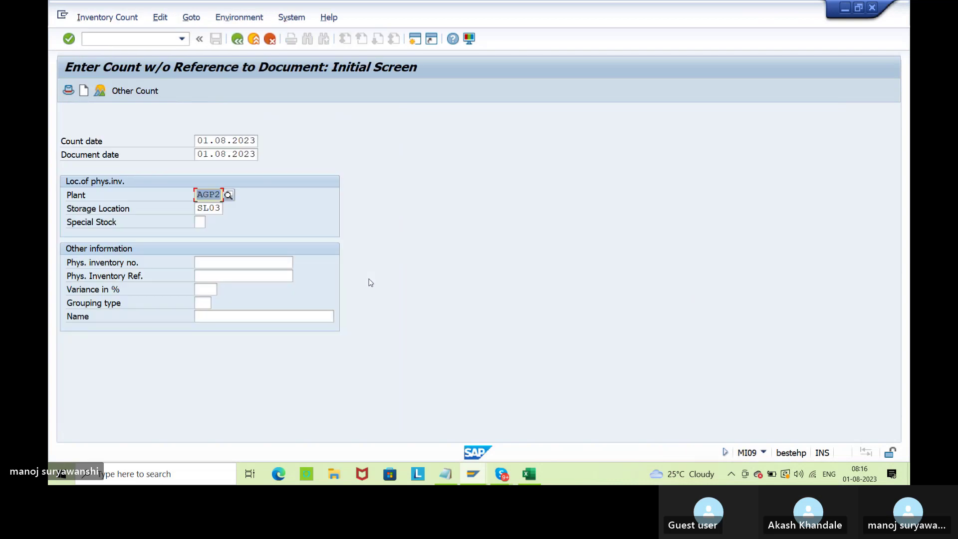
click(867, 408)
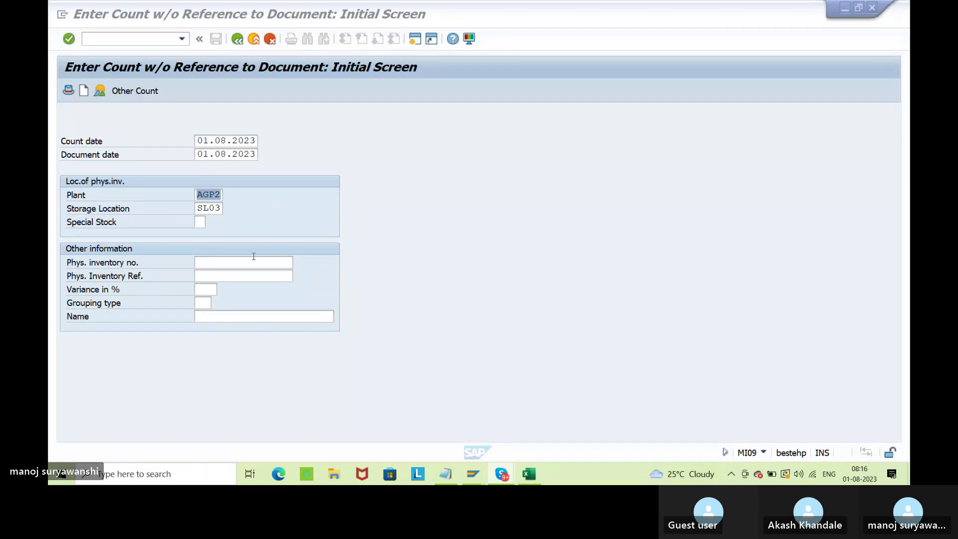
click(289, 208)
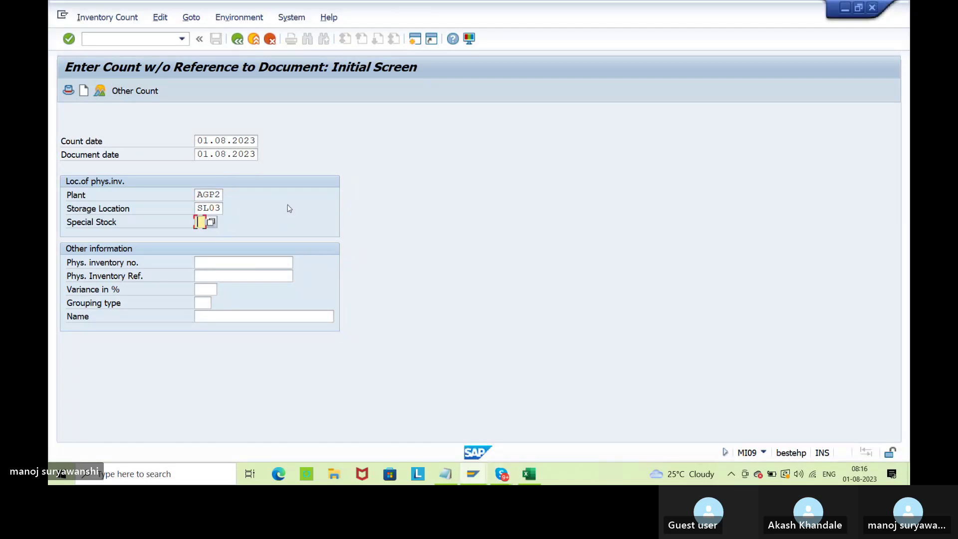
key(Return)
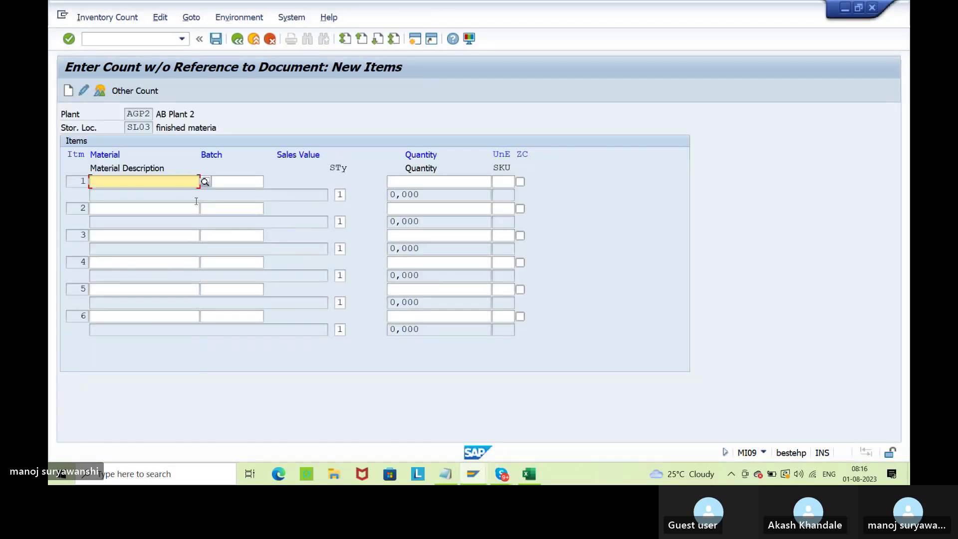
Step: Copy material number 256 from the Stock Overview into the first item of the new count
key(alt+Tab)
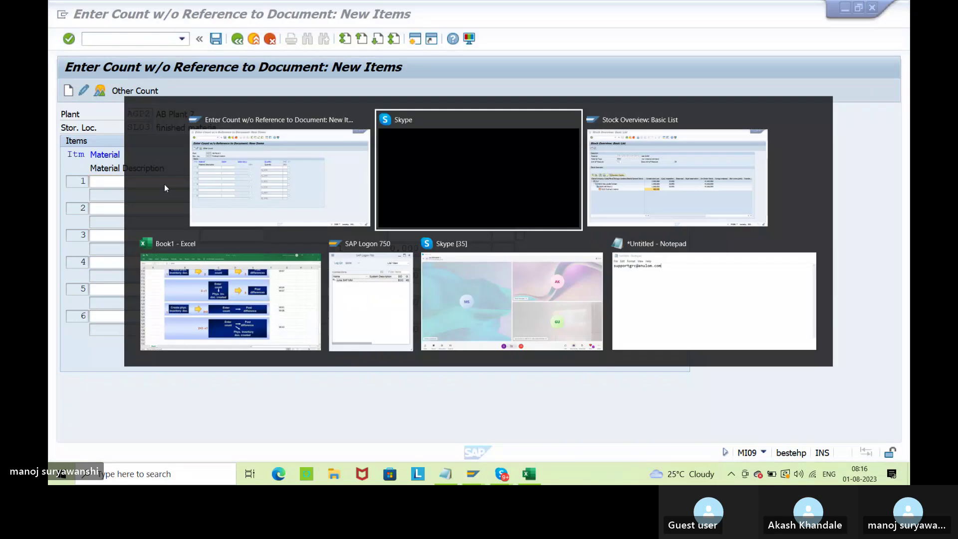
key(Tab)
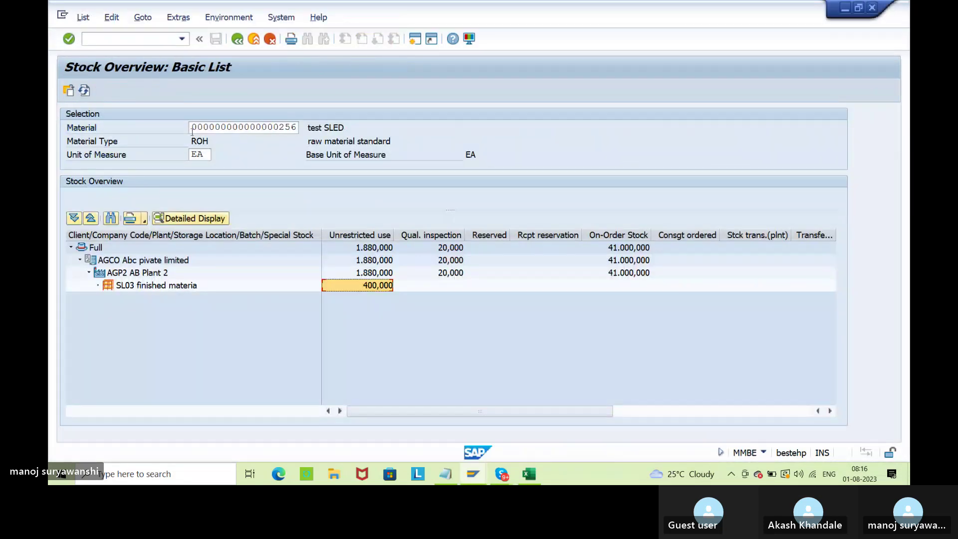
drag(192, 130, 298, 131)
key(ctrl+c)
key(alt+Tab)
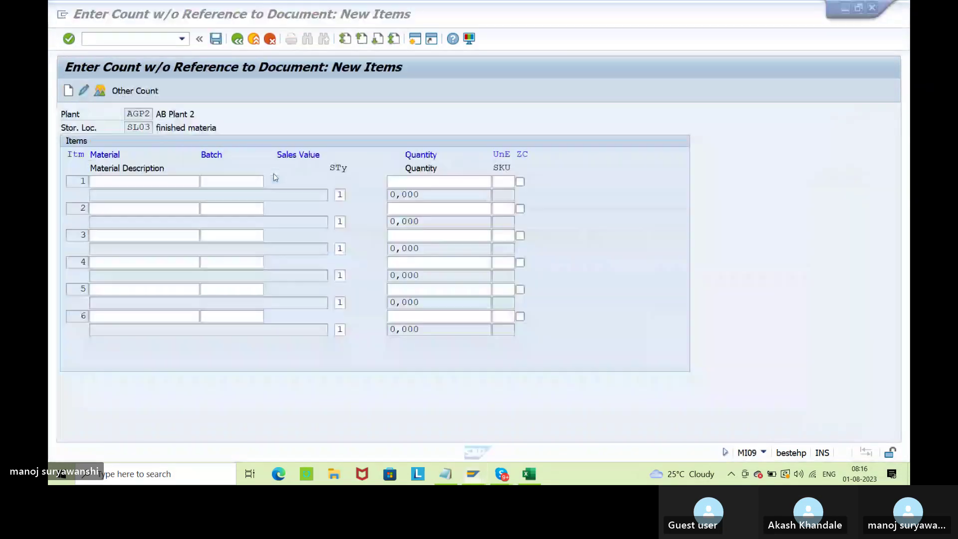
click(157, 184)
key(ctrl+v)
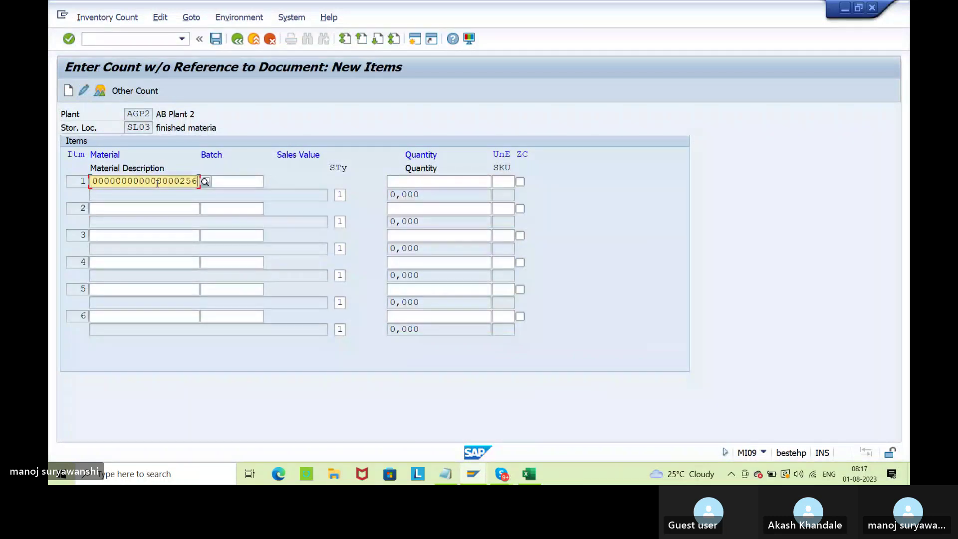
Step: Enter a counted quantity of 380 for material 256 and save the inventory count
key(Tab)
key(Tab)
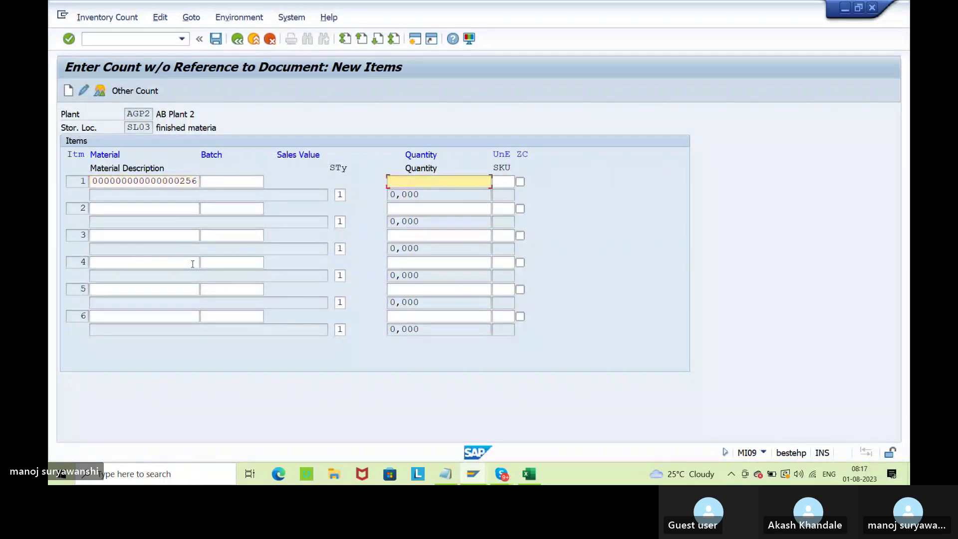
text(100)
key(Return)
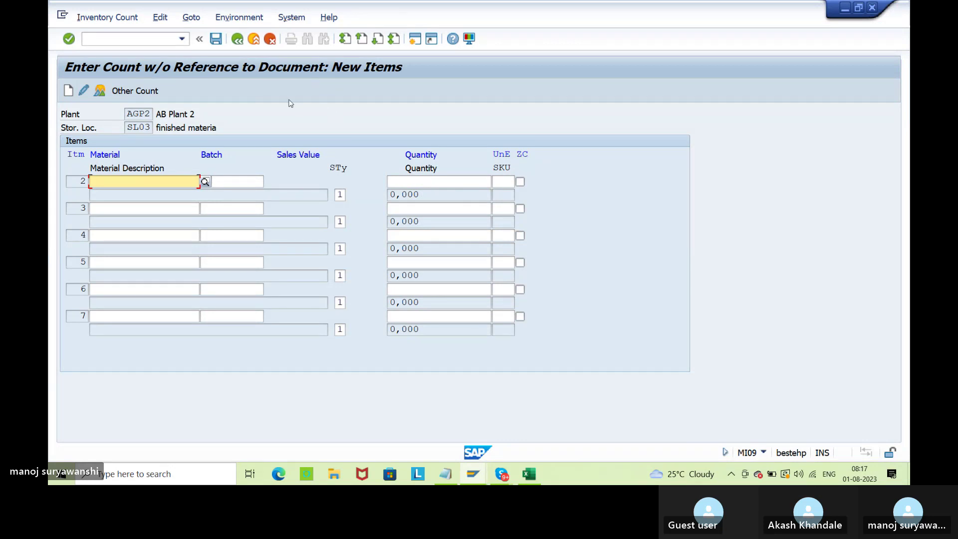
click(216, 43)
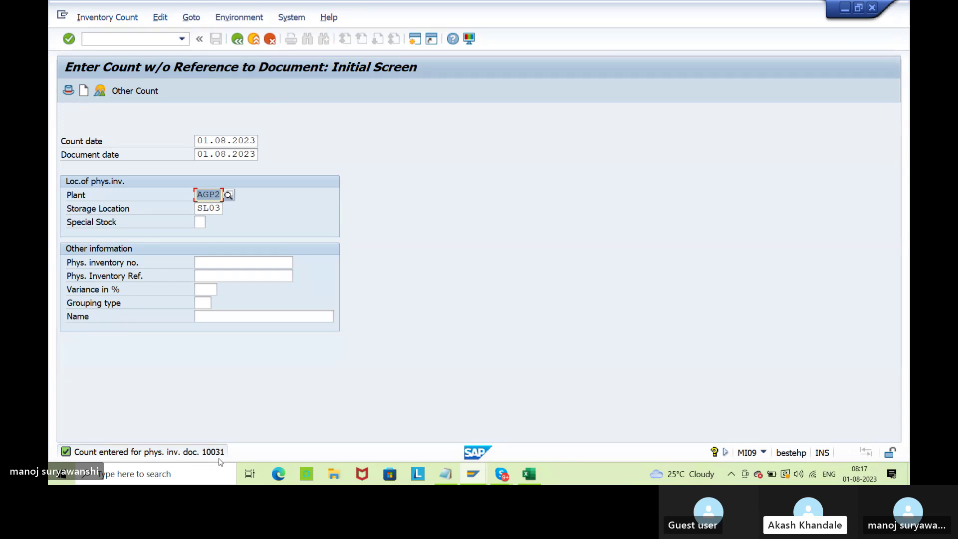
click(863, 406)
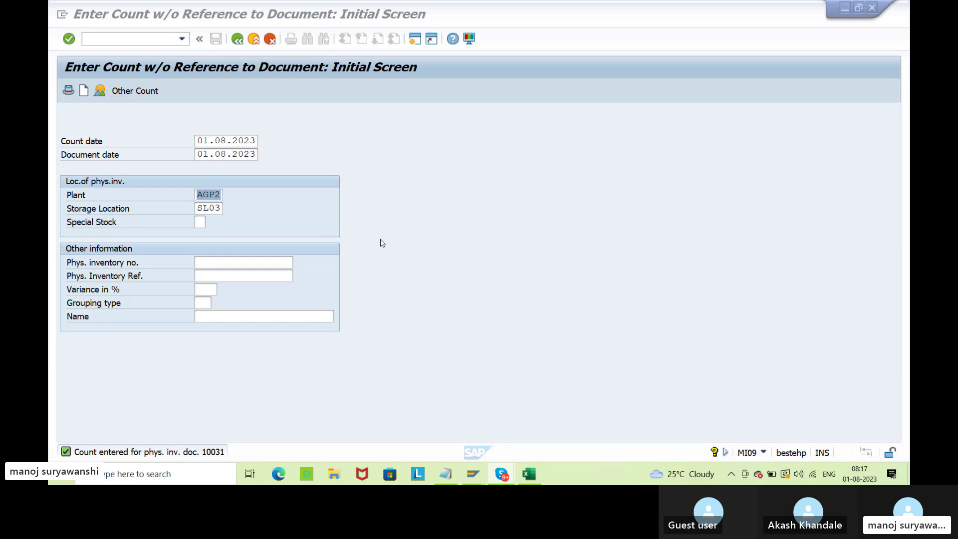
Step: Get the physical inventory document number from the message details and display the count for document 10031
double_click(213, 455)
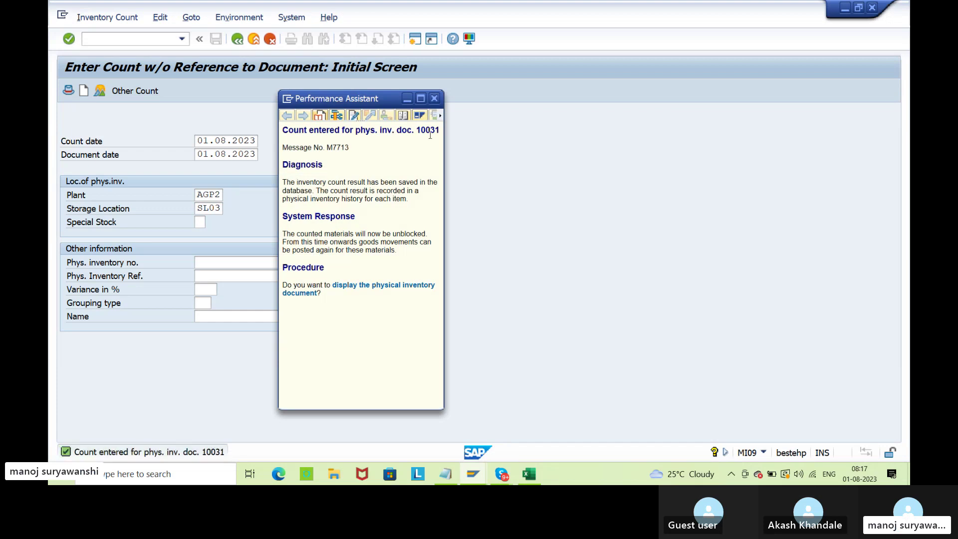
double_click(430, 131)
click(434, 98)
click(107, 17)
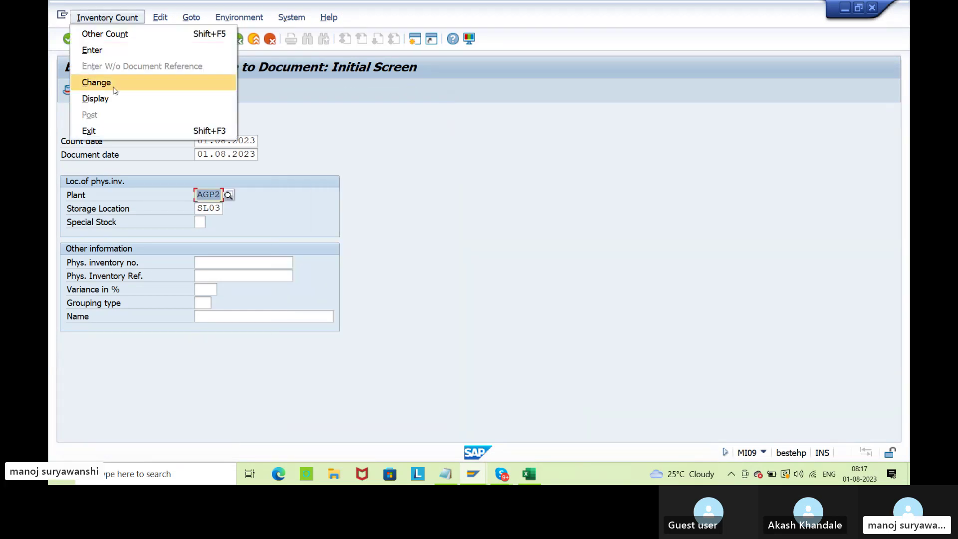
click(114, 98)
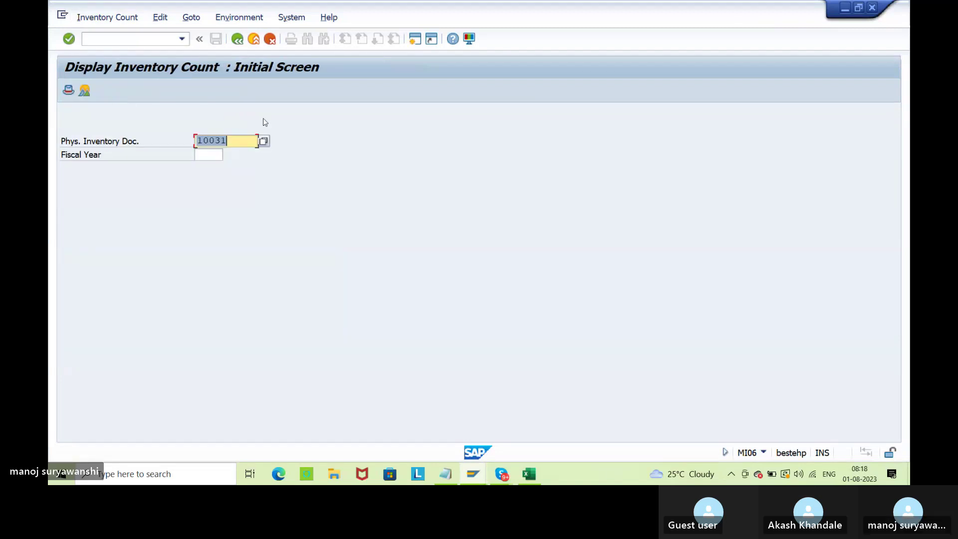
key(Right)
key(Return)
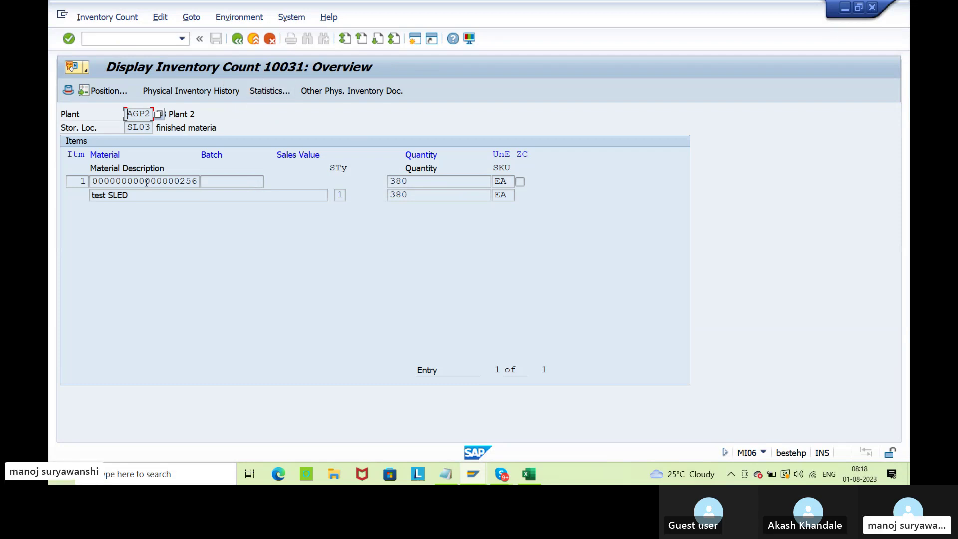
Step: Check the count status and difference quantity in the physical inventory history of document 10031, item 1
click(171, 91)
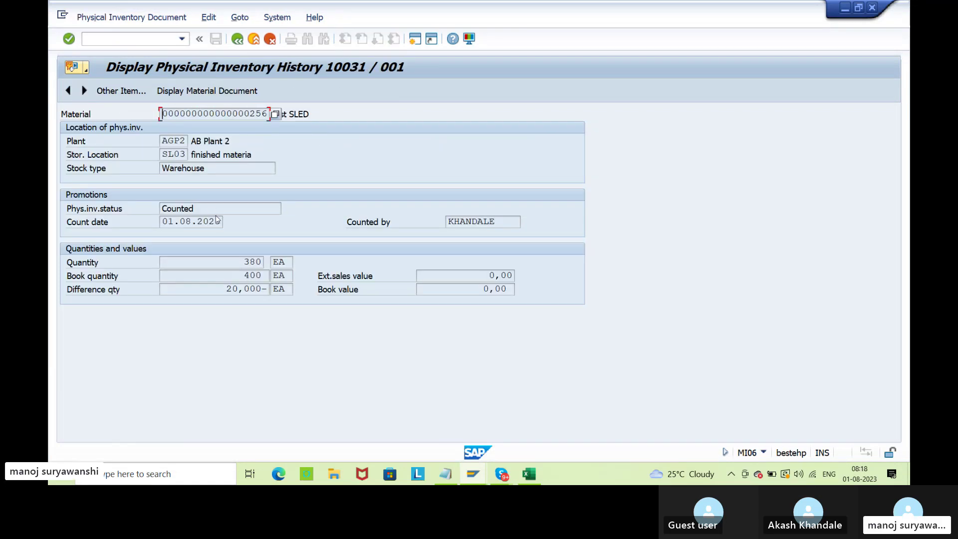
click(162, 208)
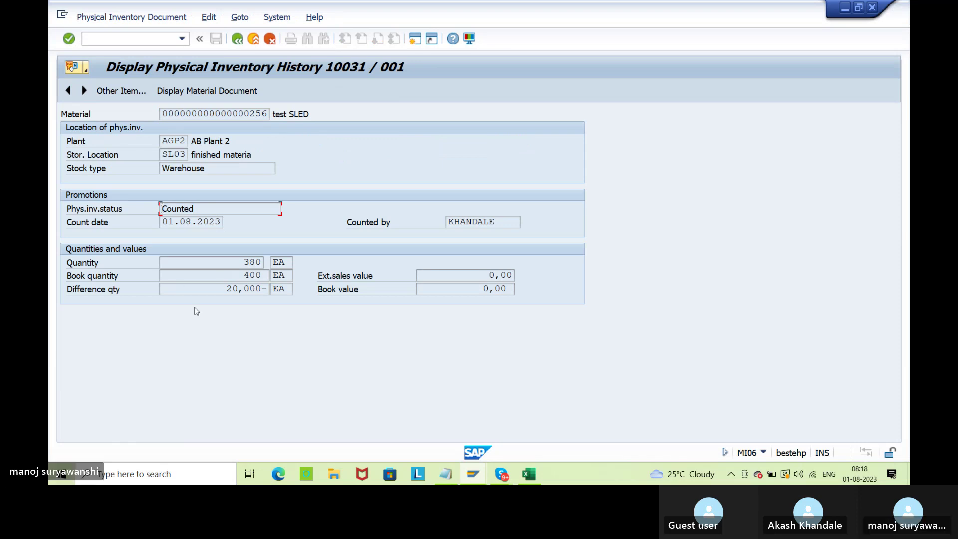
drag(225, 288, 269, 289)
click(268, 289)
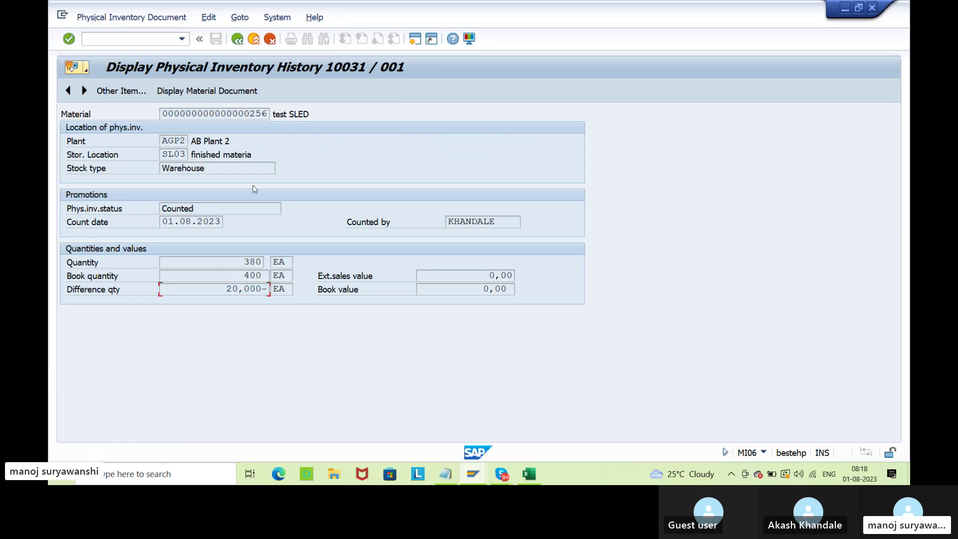
click(237, 39)
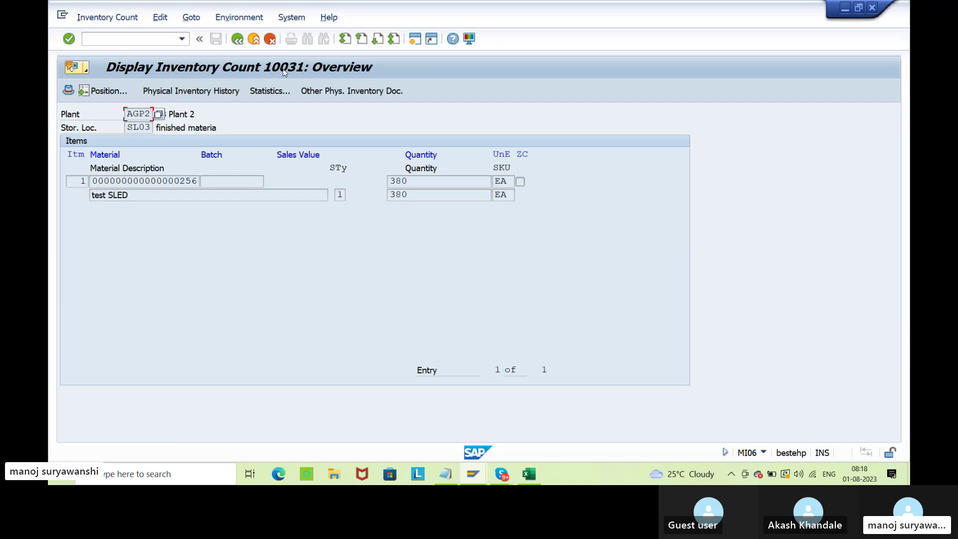
Step: Review the header of inventory count 10031 and the list of possible transaction/event types
click(68, 89)
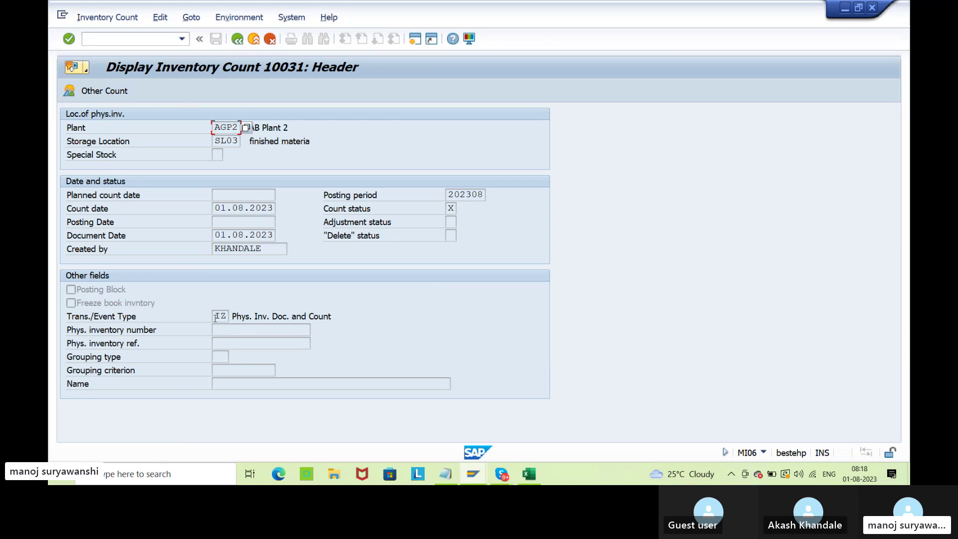
click(216, 317)
click(234, 316)
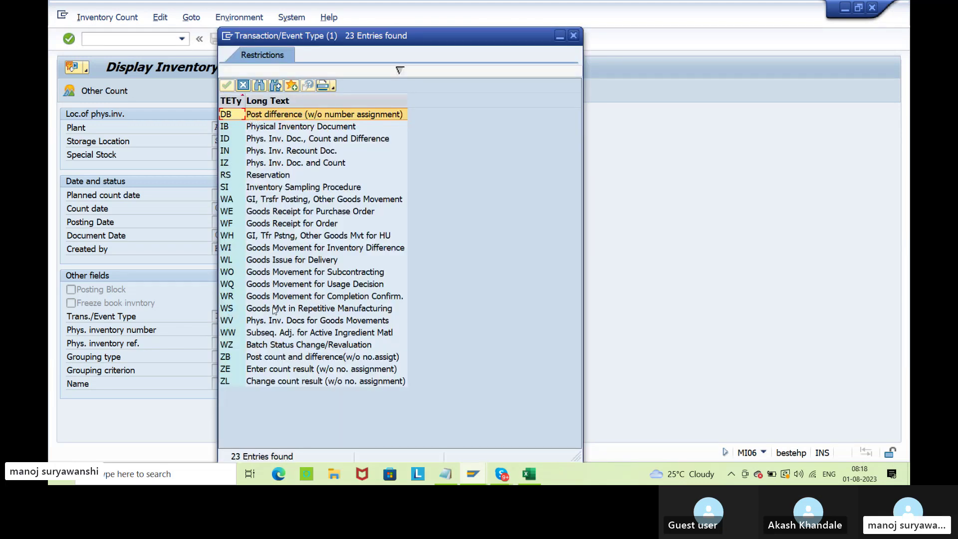
click(573, 36)
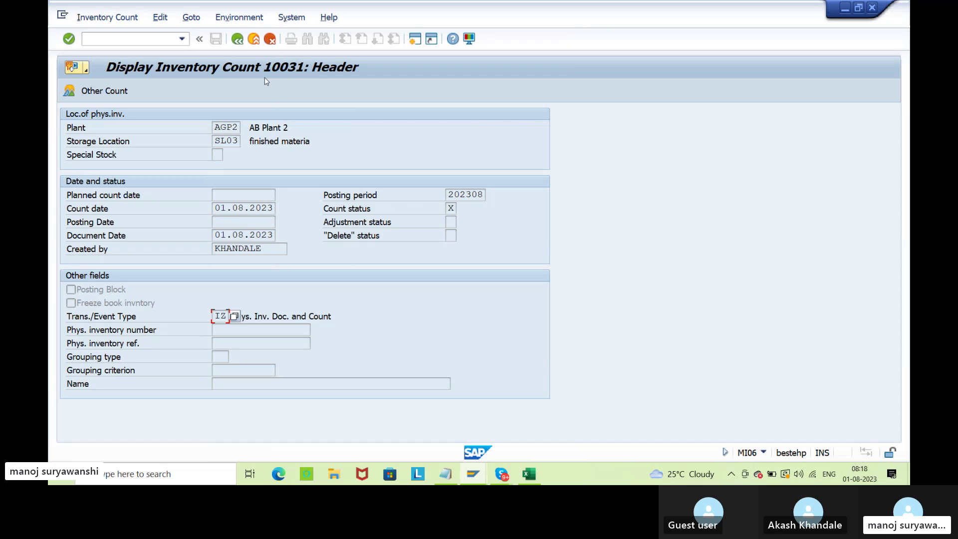
click(236, 39)
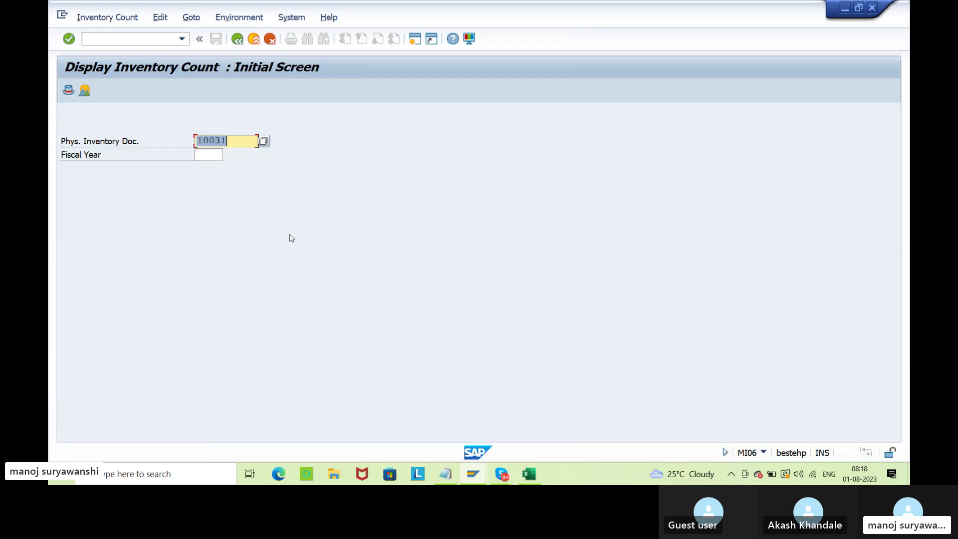
Step: Leave the count display and open document 10031 for difference posting in transaction MI07
drag(241, 141, 196, 142)
click(195, 143)
click(236, 38)
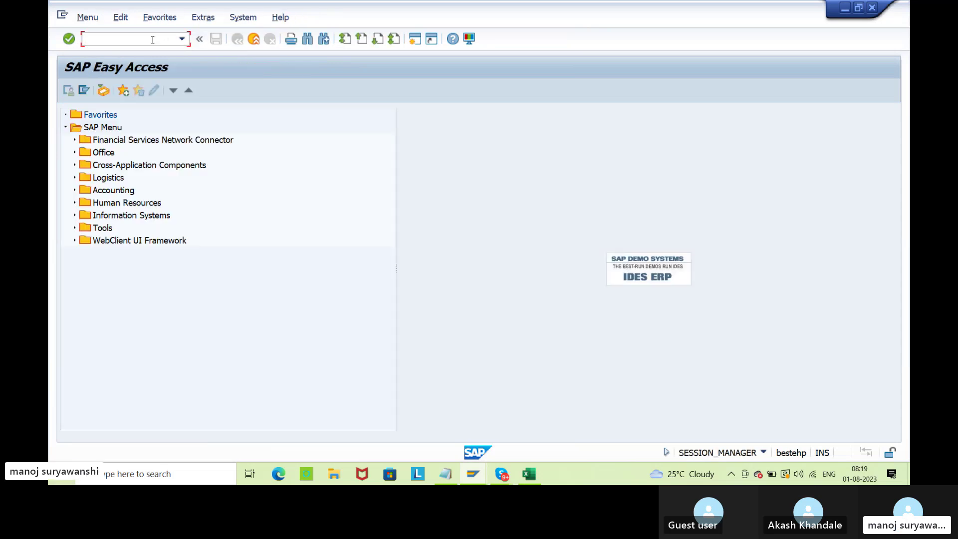
text(mi01)
key(Return)
key(Return)
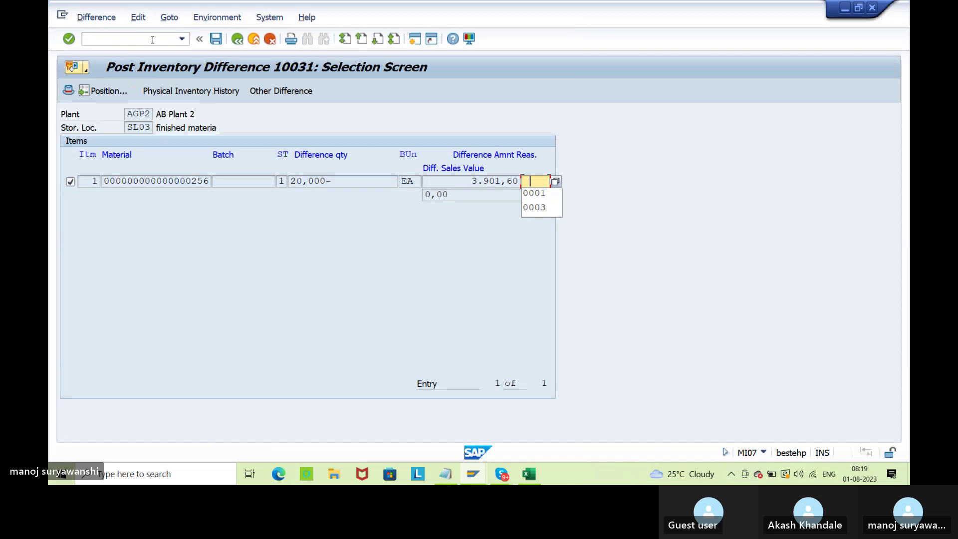
Step: Assign reason 0001, Poor quality, for movement type 702 to the item and post the inventory difference
click(556, 182)
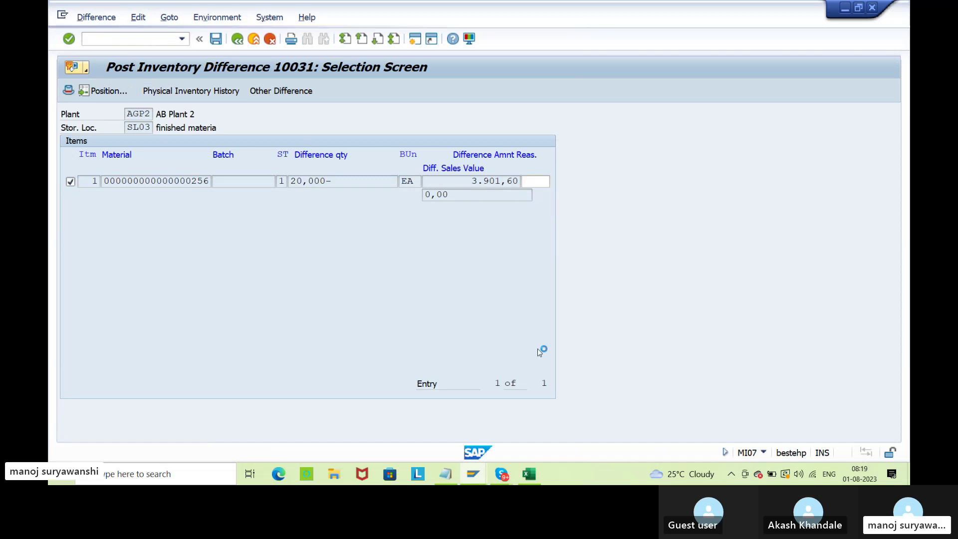
scroll(601, 313, down, 7)
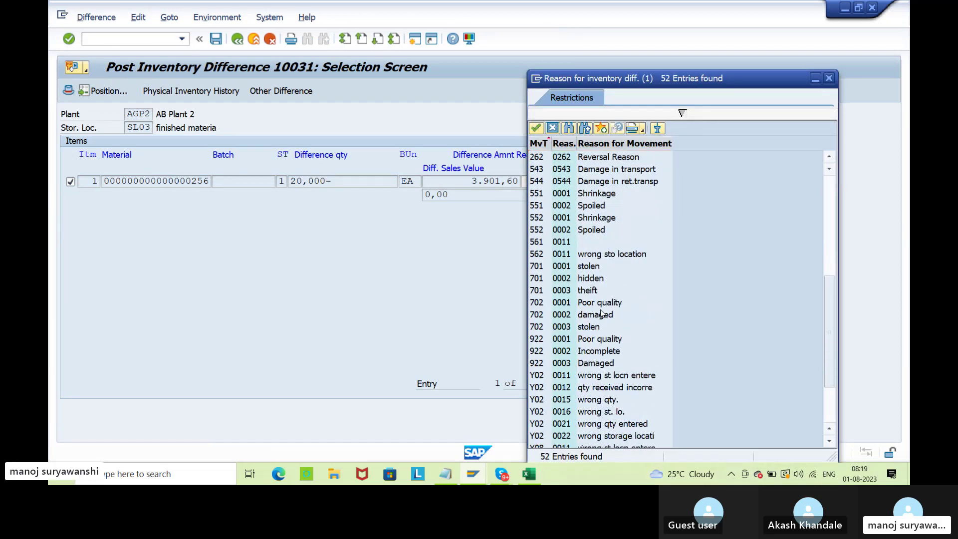
double_click(558, 306)
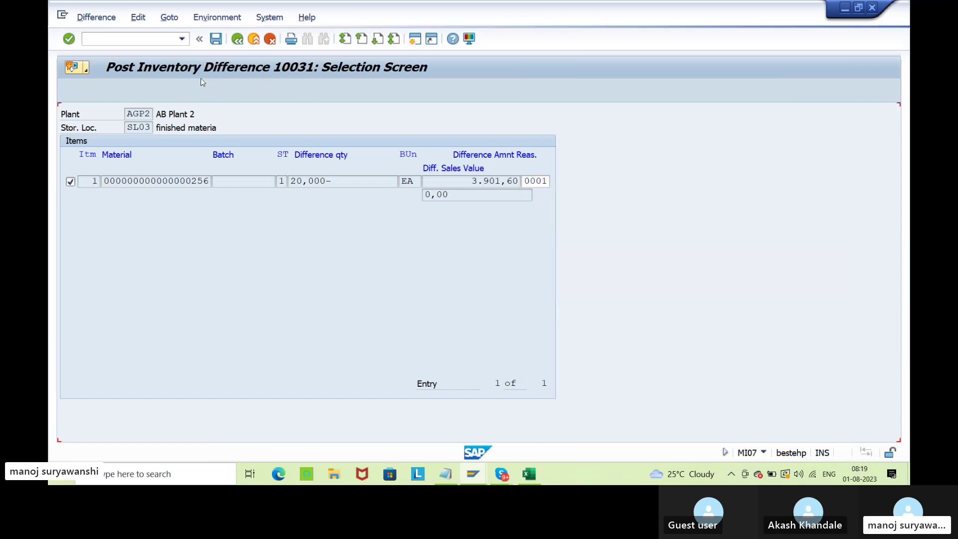
key(Return)
click(216, 39)
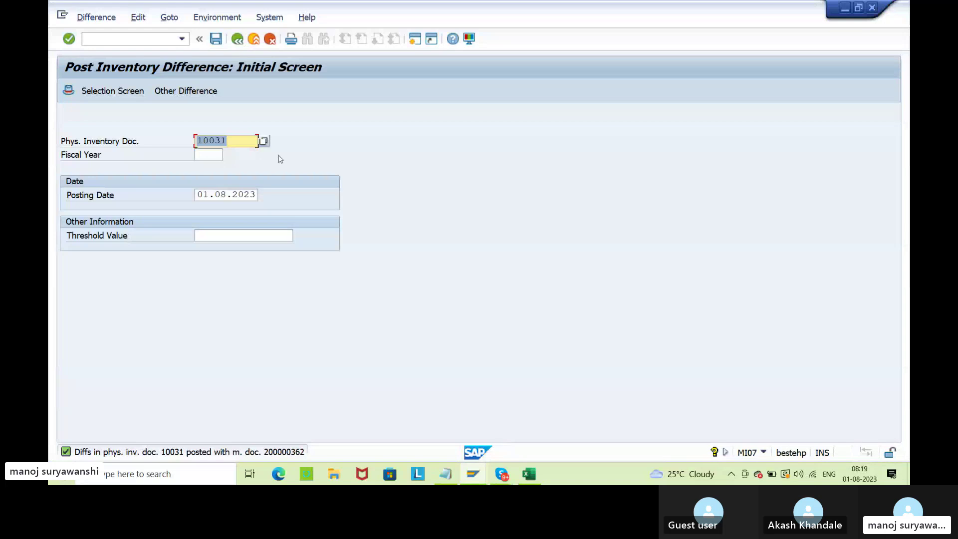
Step: Leave the difference posting and check the updated stock of material 256 in the MMBE stock overview session
click(244, 40)
click(473, 473)
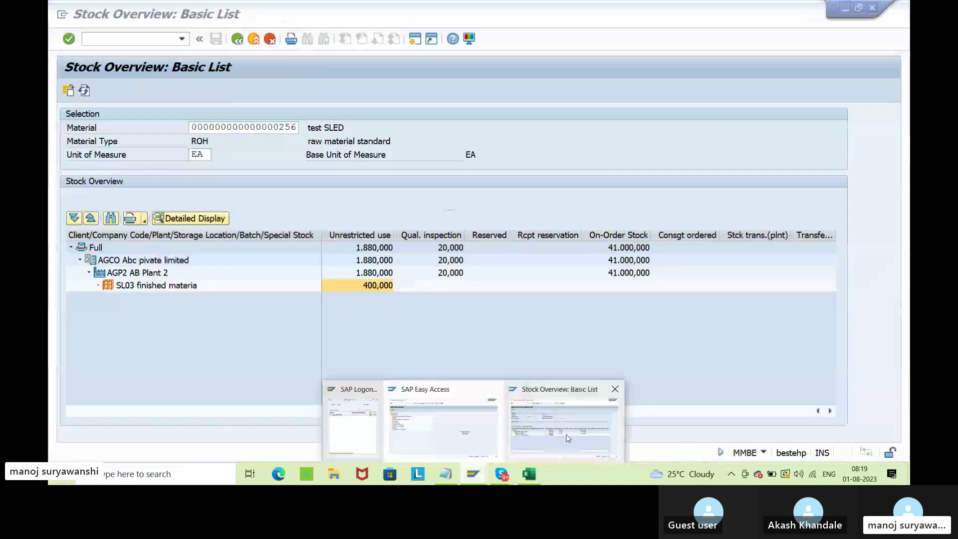
click(563, 427)
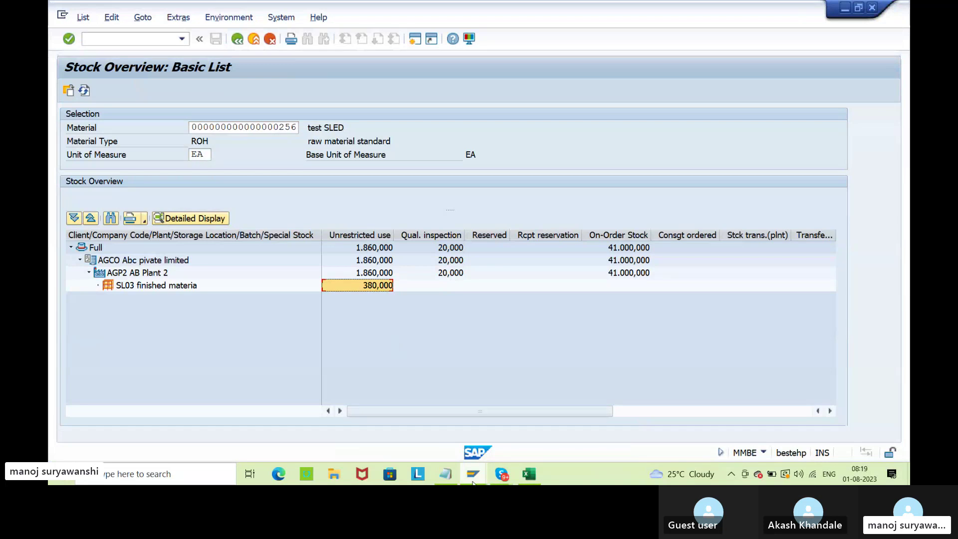
Step: Create a physical inventory document in transaction MI01 for material 256 in plant AGP2, storage location SL03, and save it
mouse_move(473, 482)
click(453, 444)
text(mi01)
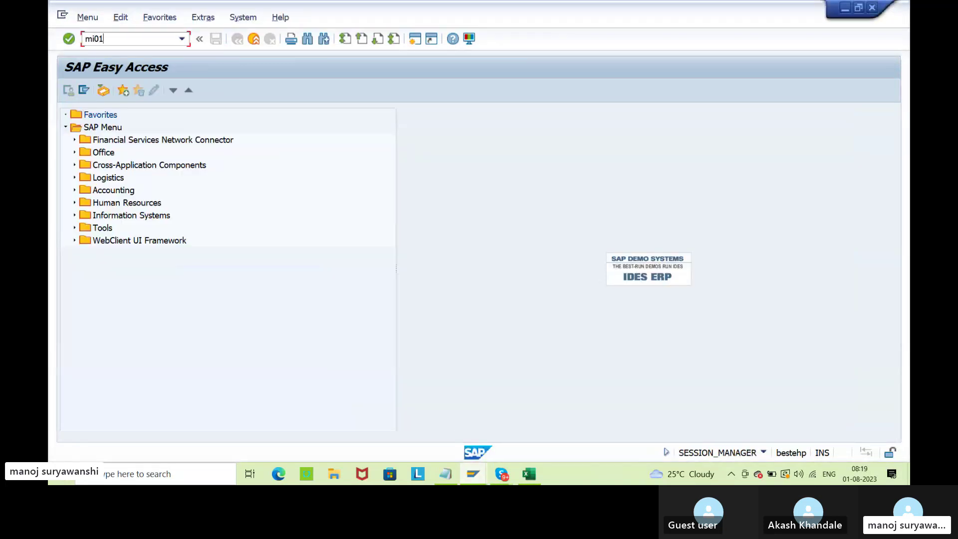
key(Return)
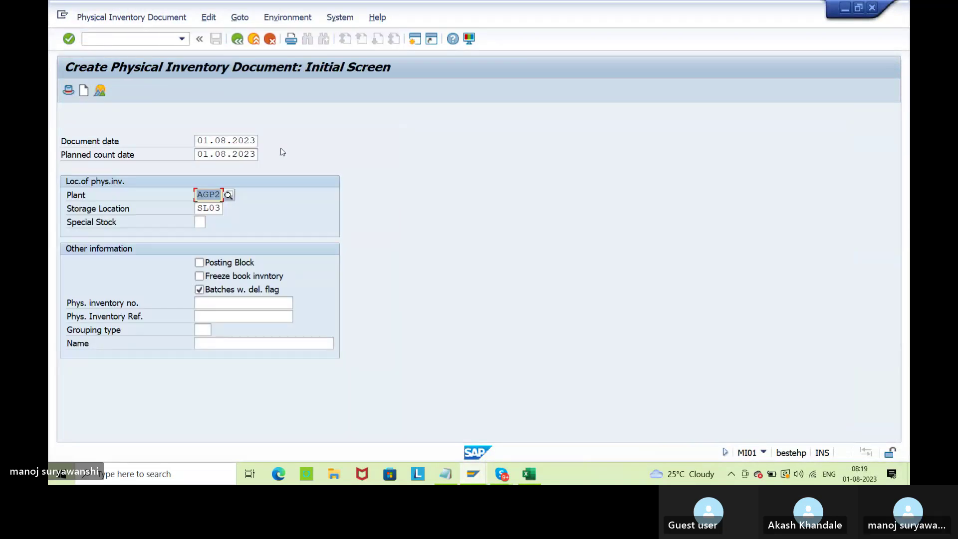
key(Return)
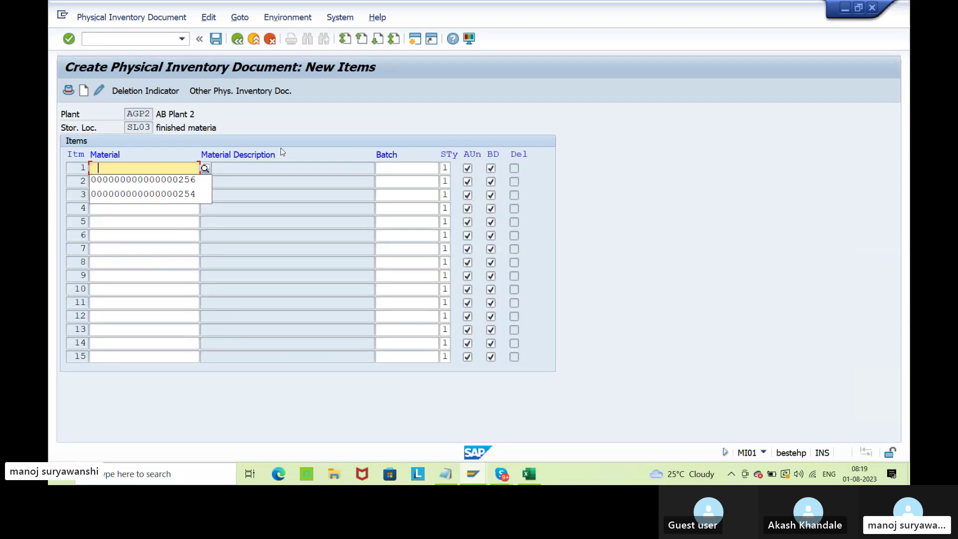
click(196, 183)
key(Return)
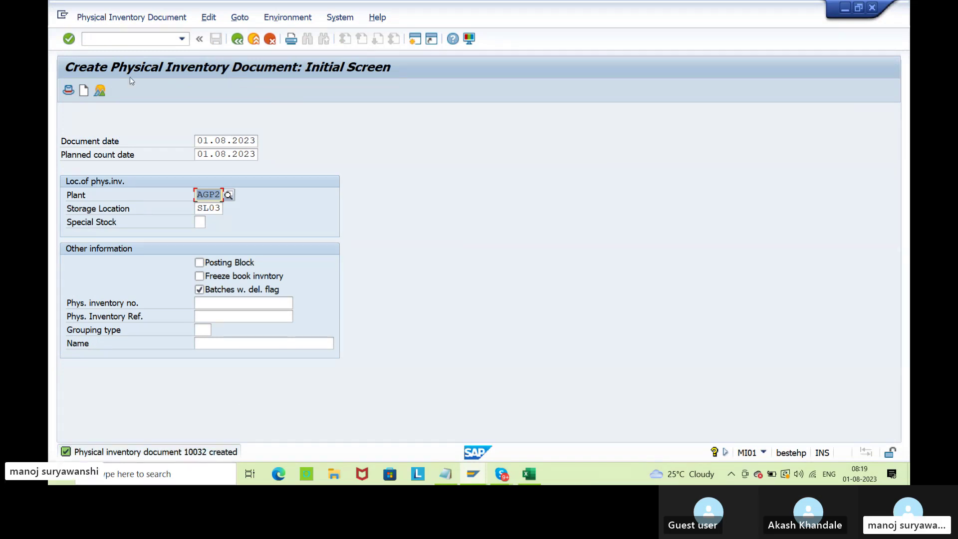
Step: Display physical inventory document 10032, review the transaction/event type in its header, and return to SAP Easy Access
click(112, 17)
click(106, 83)
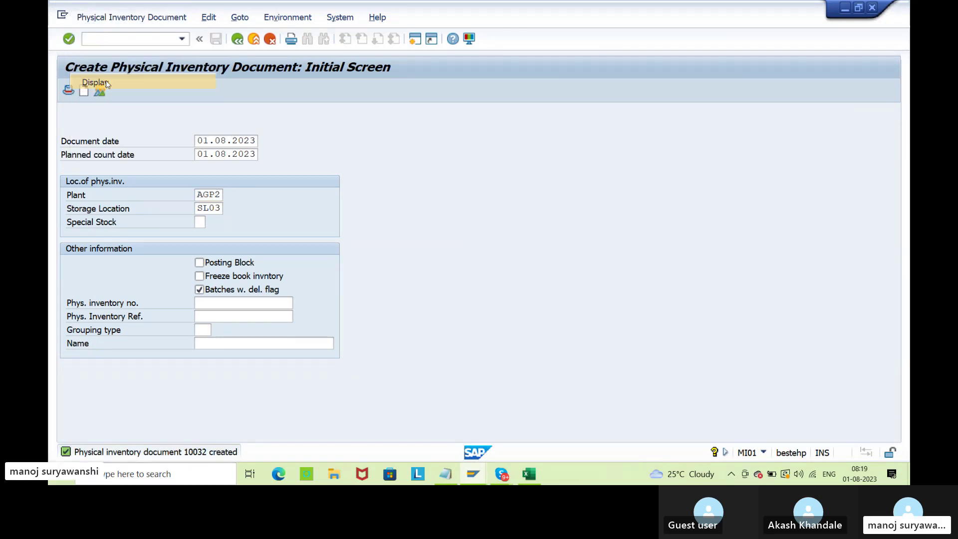
key(Return)
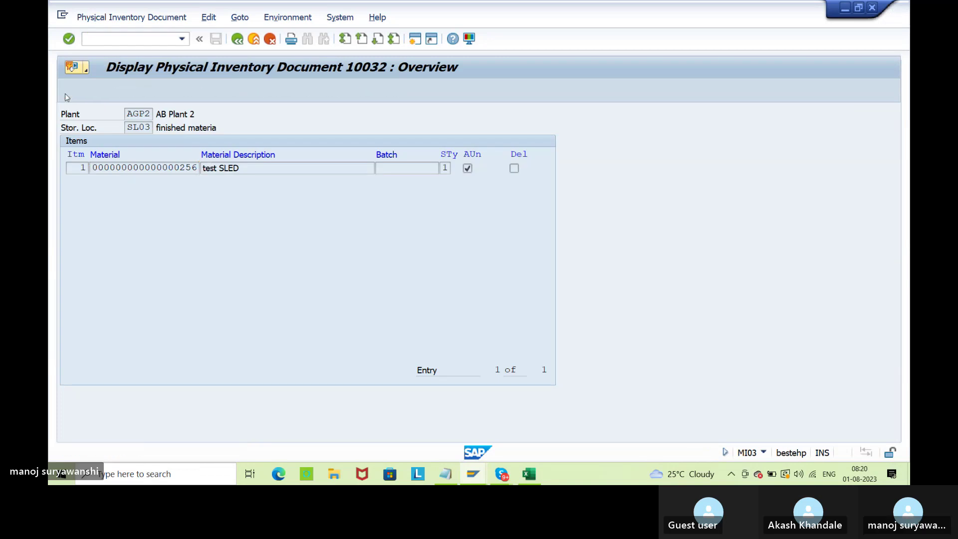
click(66, 93)
click(234, 316)
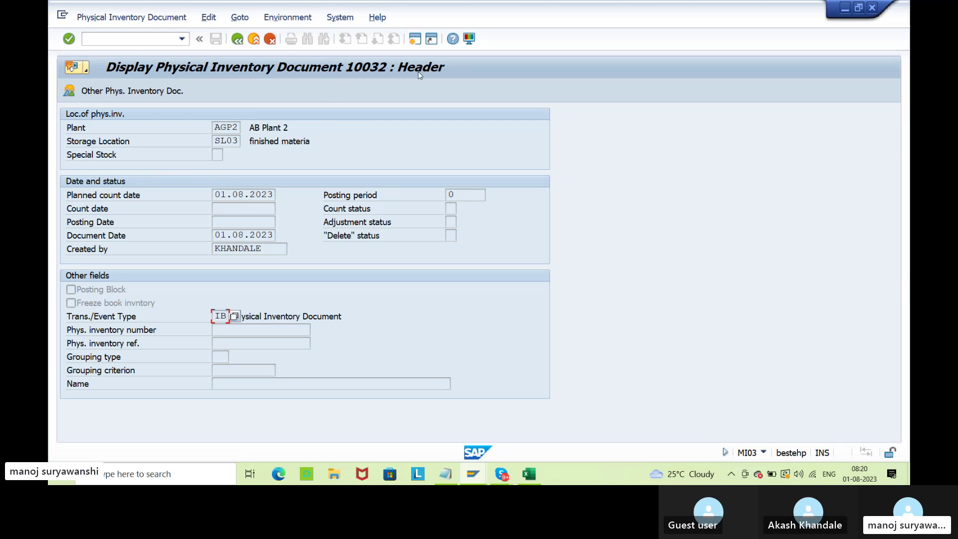
click(237, 39)
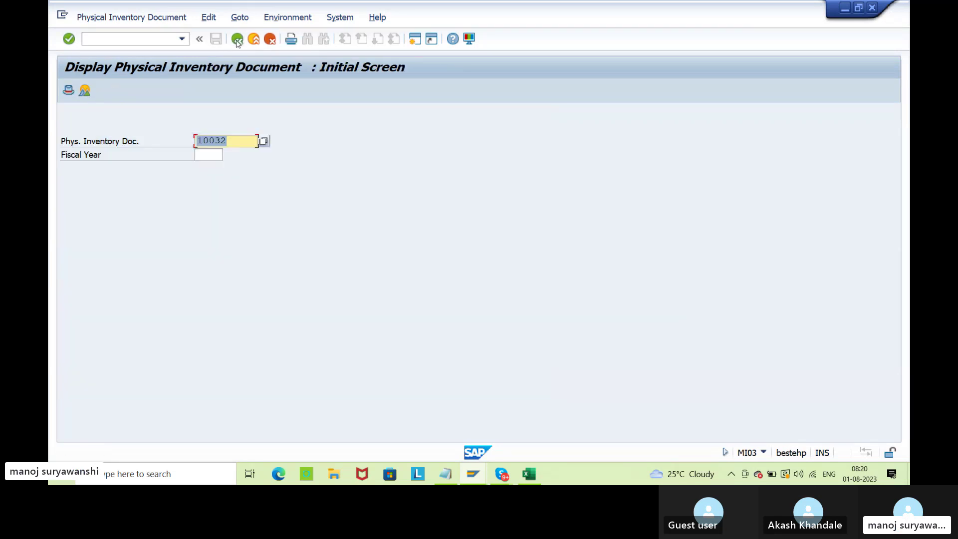
click(237, 39)
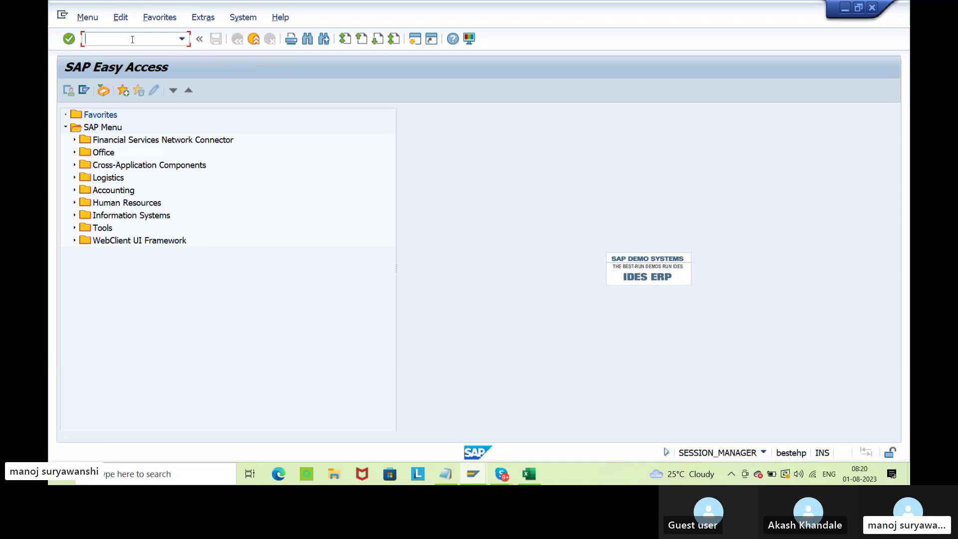
Step: Open document 10032 in transaction MI08 and enter a counted quantity of 410 EA for item 1
text(mi08)
key(Return)
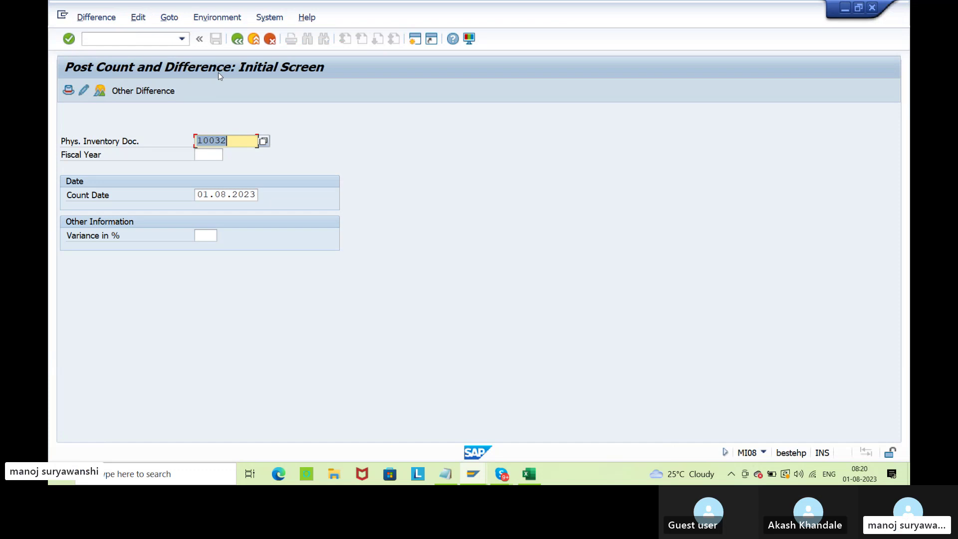
key(Return)
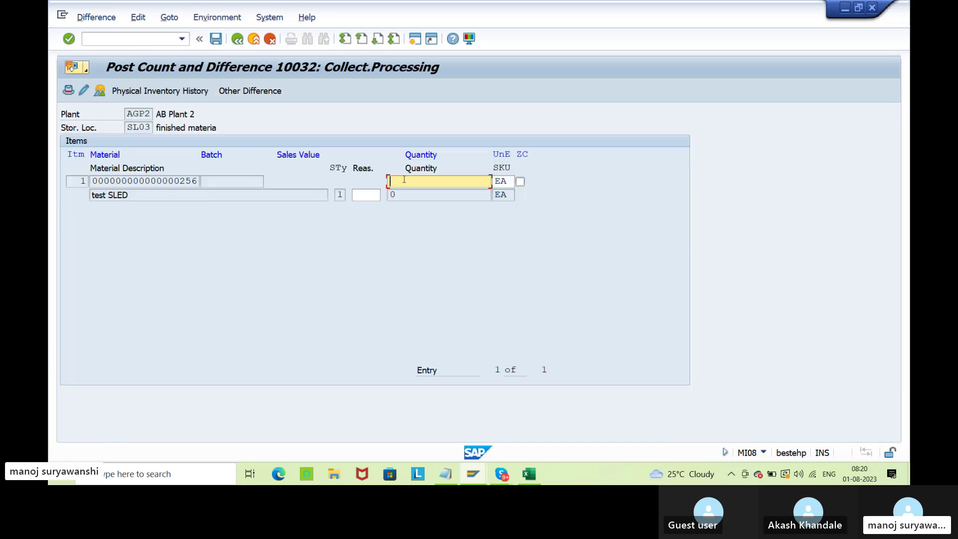
text(410)
key(Return)
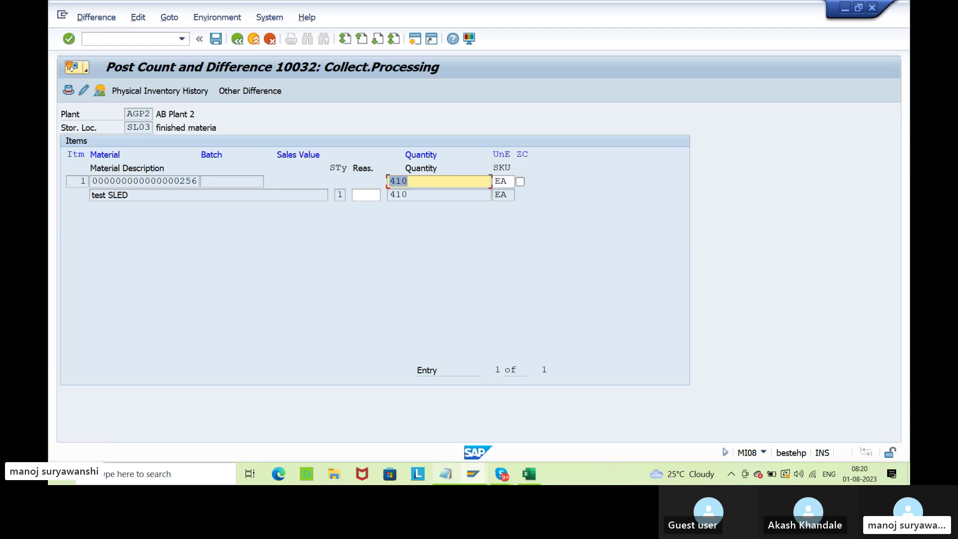
Step: Compare the entered count with the unrestricted stock in the stock overview session, and return to the count entry
click(466, 481)
click(517, 453)
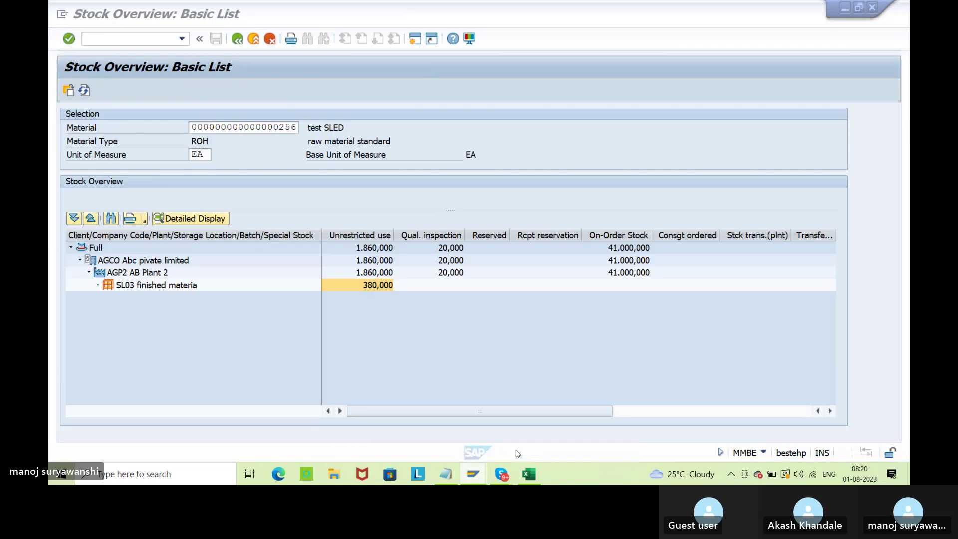
click(848, 11)
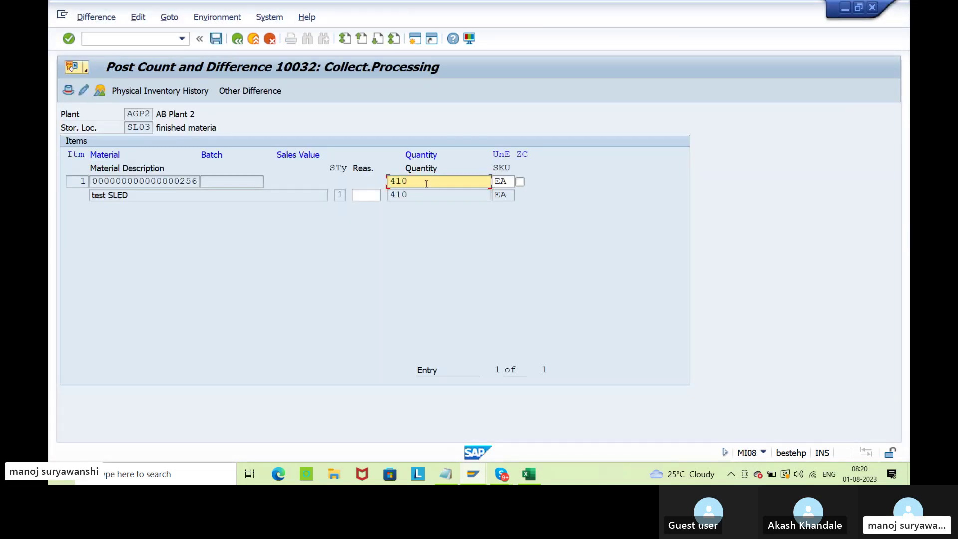
Step: Assign reason 0001, stolen, for movement type 701 to the item and post the count and difference together
click(358, 196)
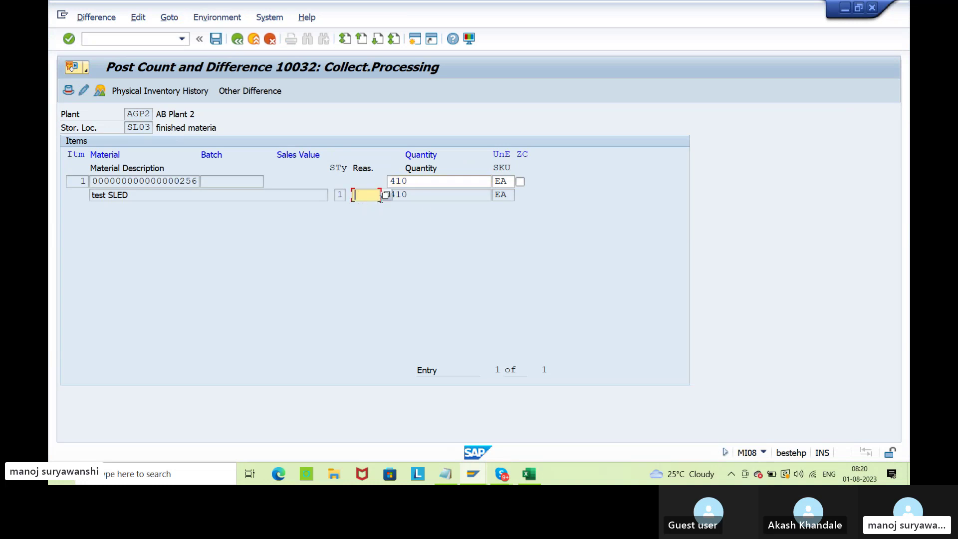
click(385, 195)
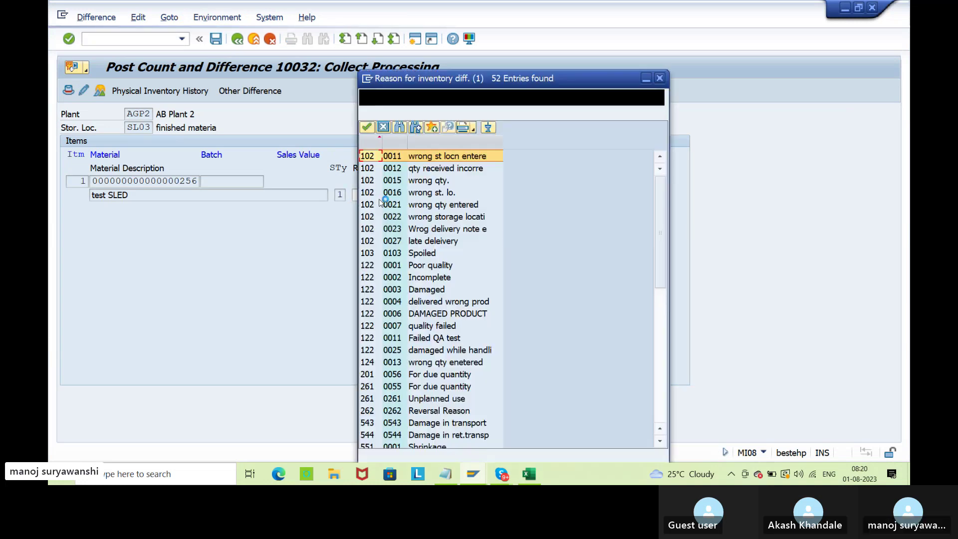
double_click(368, 377)
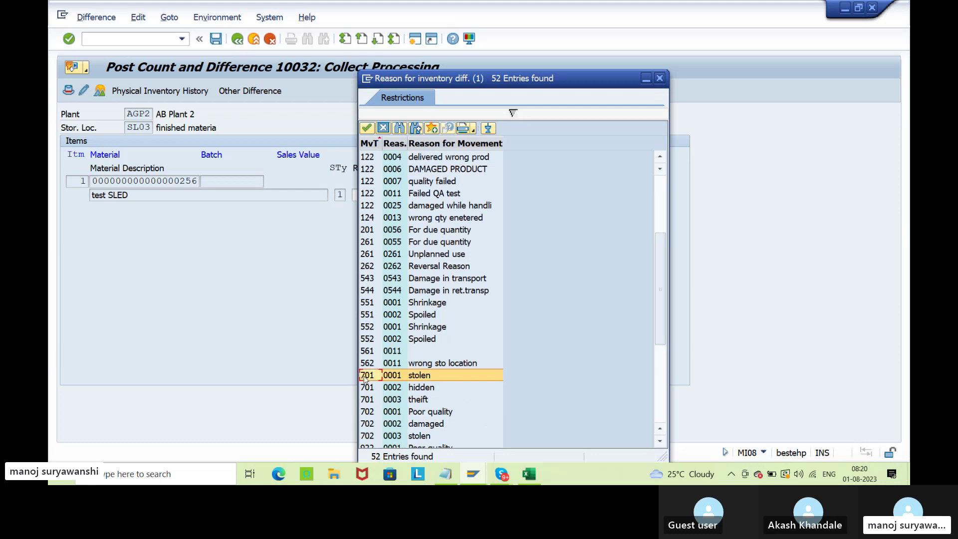
click(423, 181)
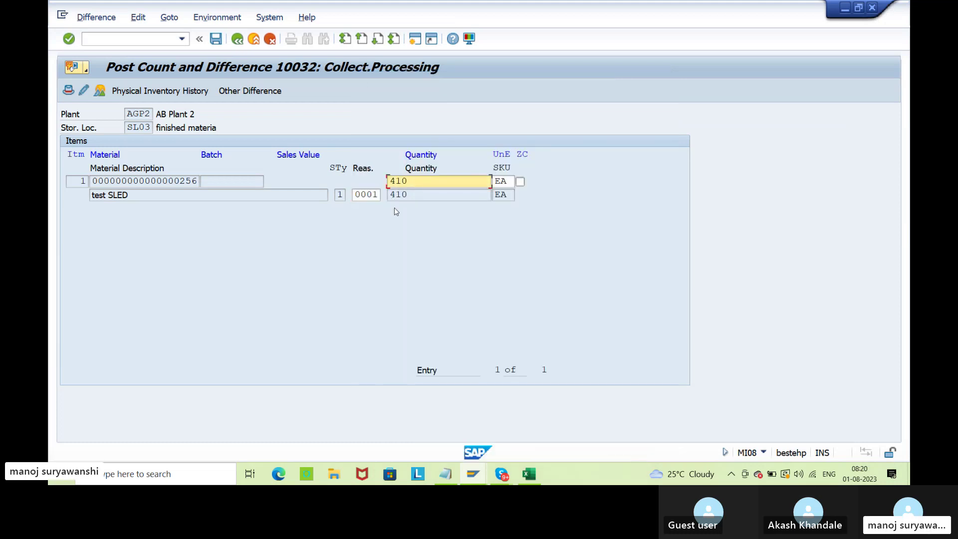
click(369, 195)
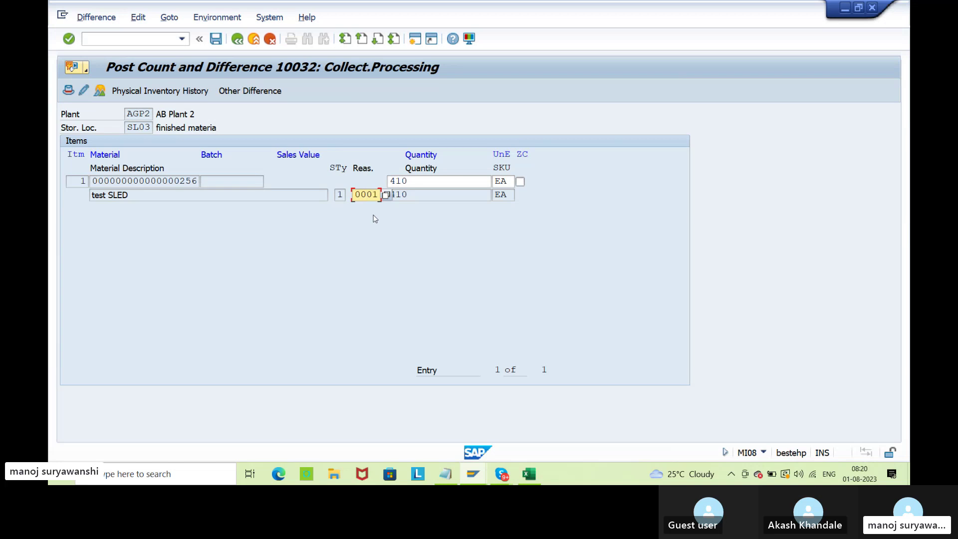
key(Return)
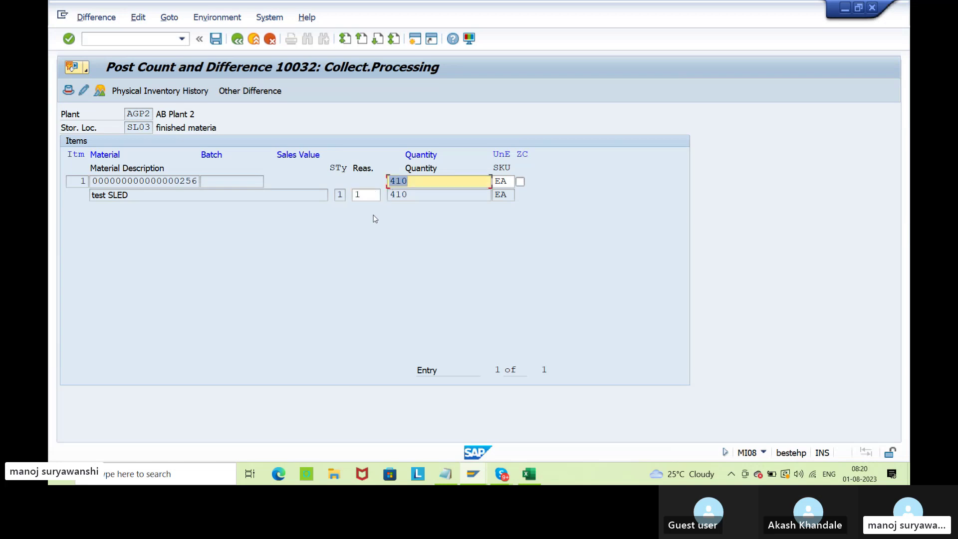
click(216, 39)
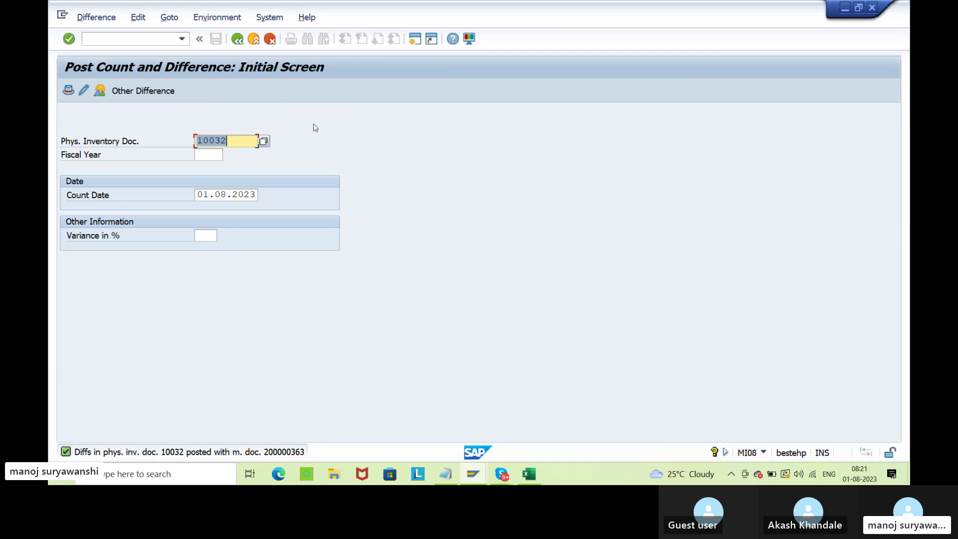
Step: Leave transaction MI08 and display physical inventory document 10032 in transaction MI03
click(92, 20)
click(382, 163)
click(238, 40)
click(148, 40)
text(m)
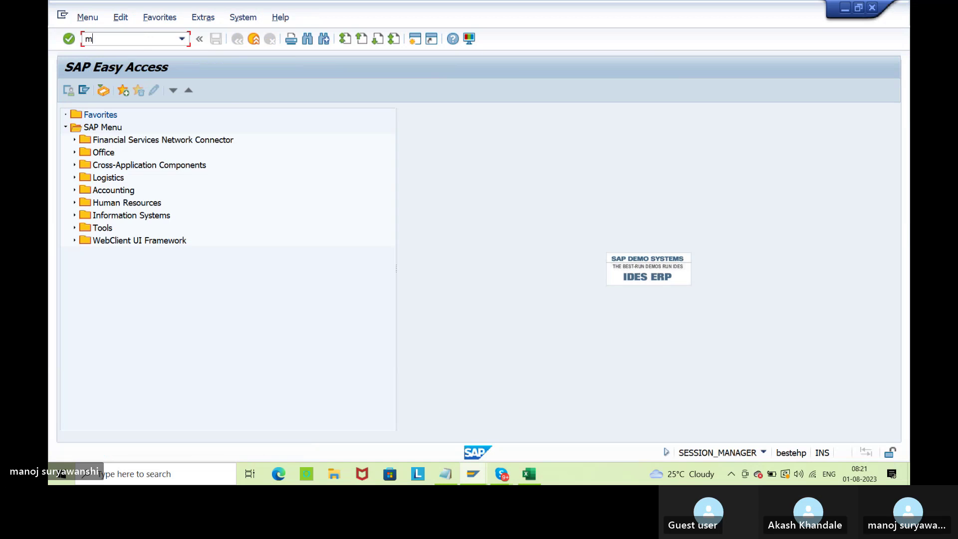
text(i03)
key(Return)
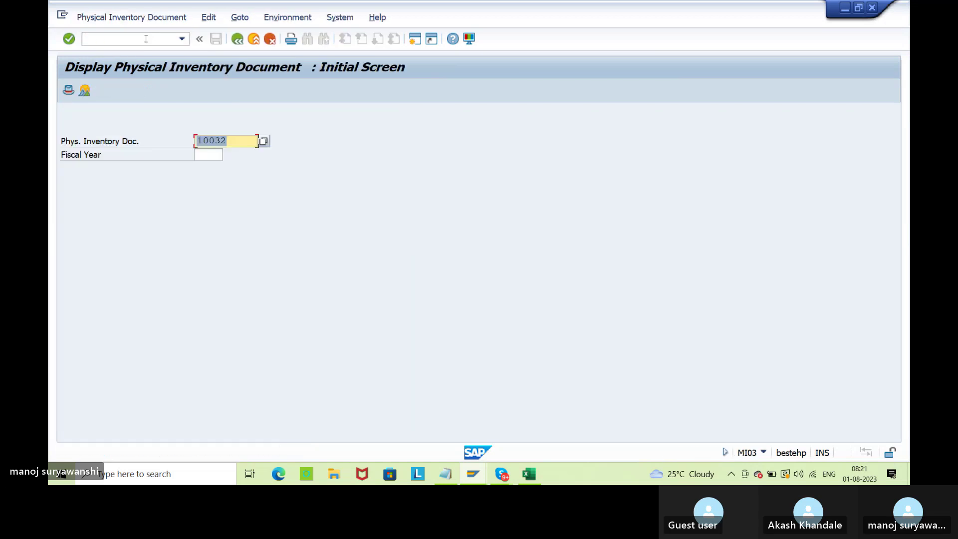
key(Return)
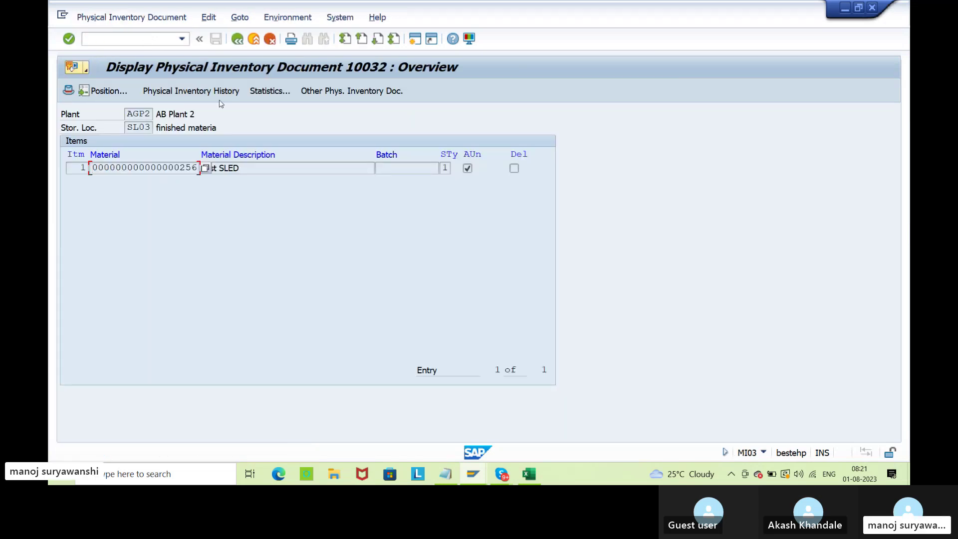
Step: Examine the inventory status and difference in the physical inventory history of item 1, and return to the document overview
double_click(224, 168)
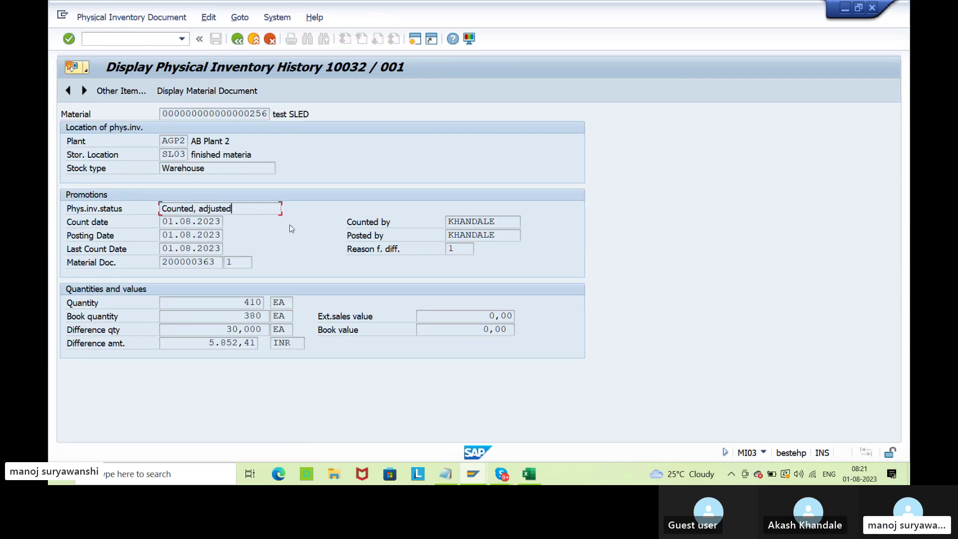
drag(245, 209, 168, 208)
click(168, 208)
click(872, 413)
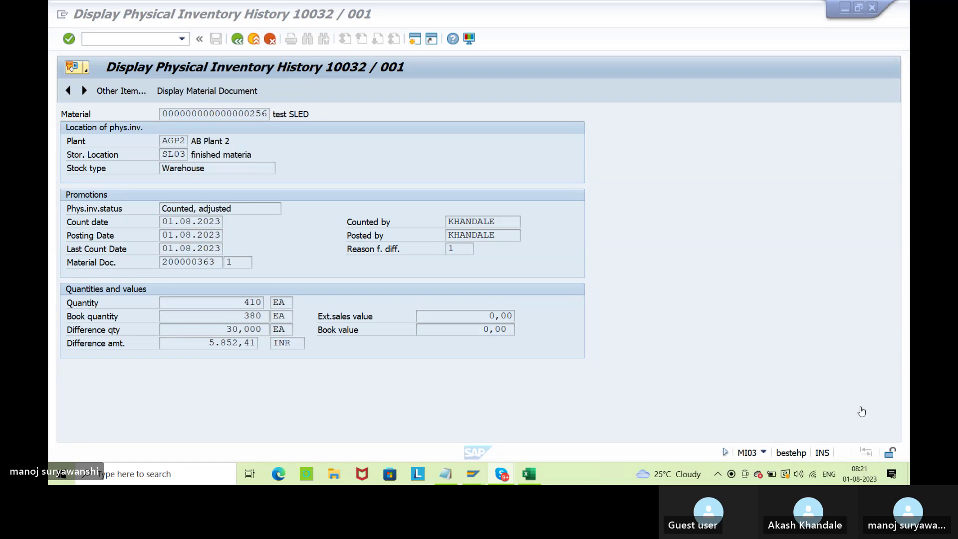
click(237, 40)
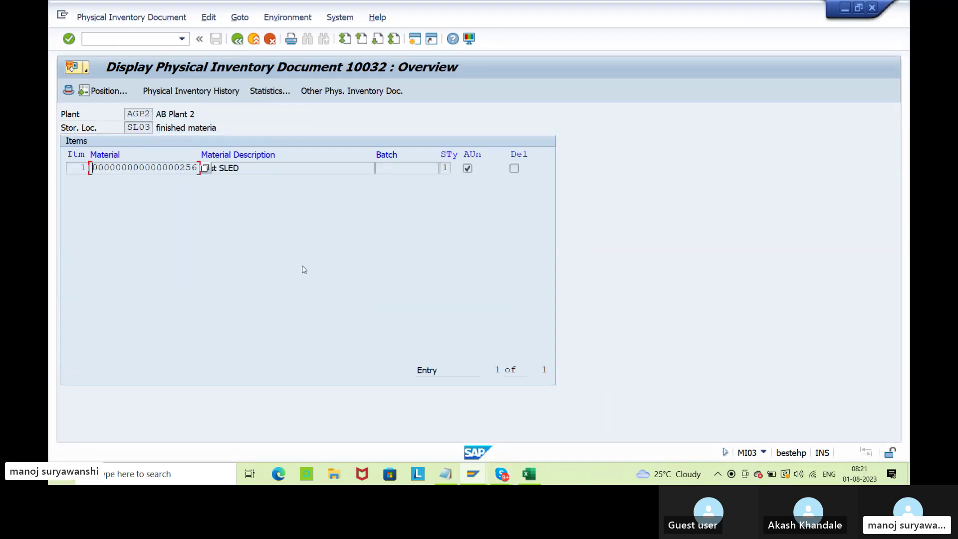
Step: Refresh the stock overview of material 256, check the unrestricted stock in SL03, and return to SAP Easy Access
mouse_move(473, 474)
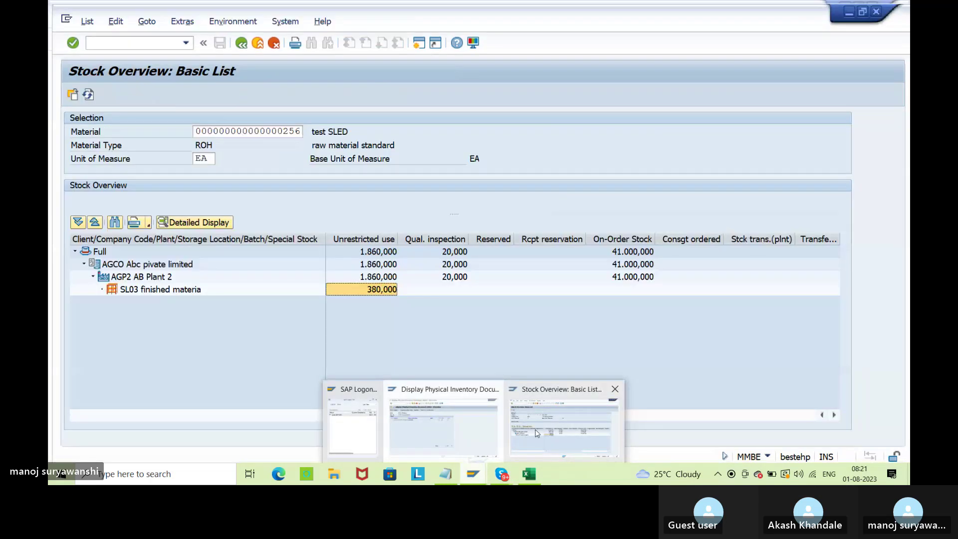
click(562, 424)
click(84, 90)
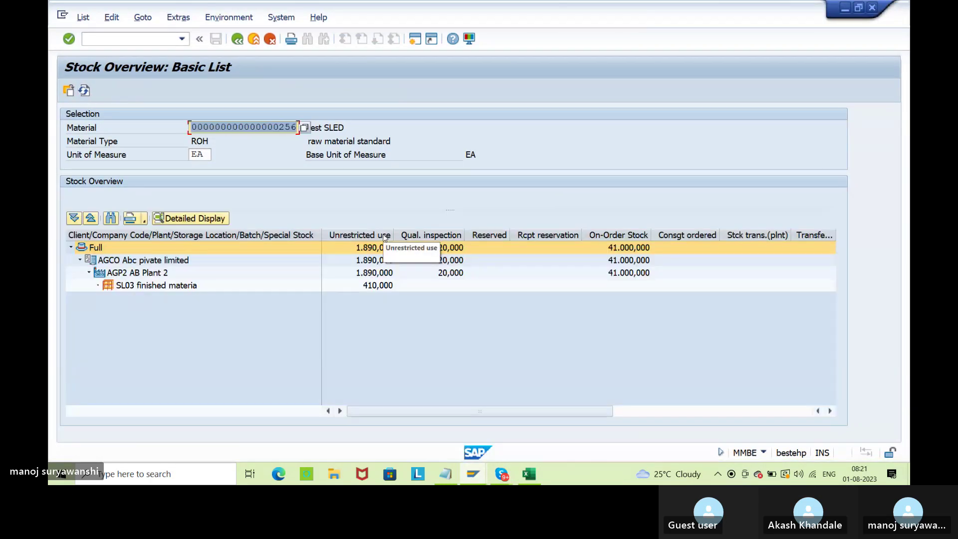
click(382, 286)
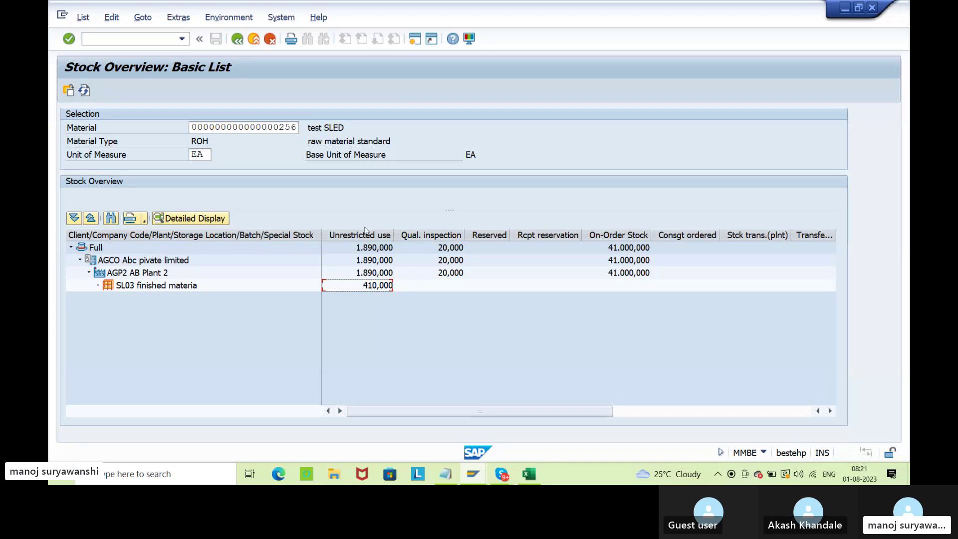
click(236, 41)
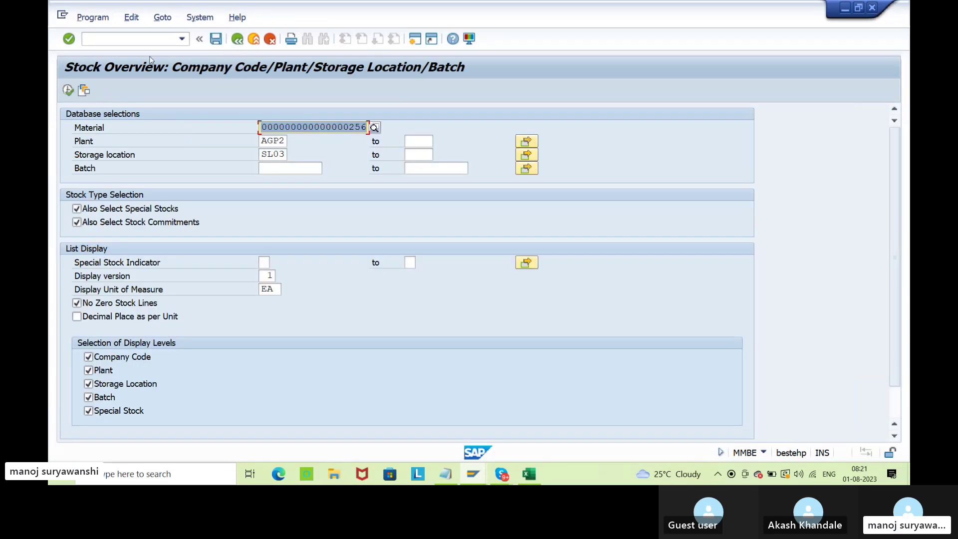
click(236, 41)
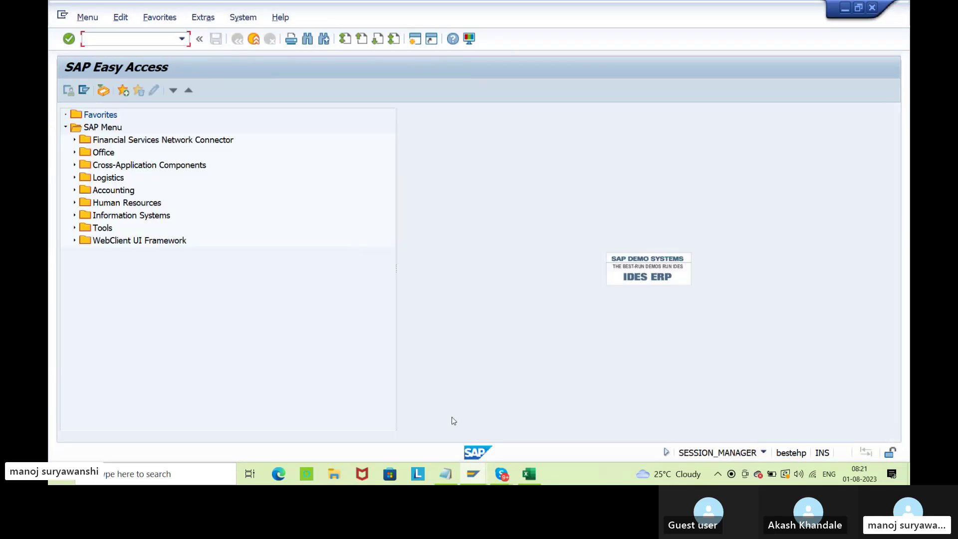
mouse_move(482, 478)
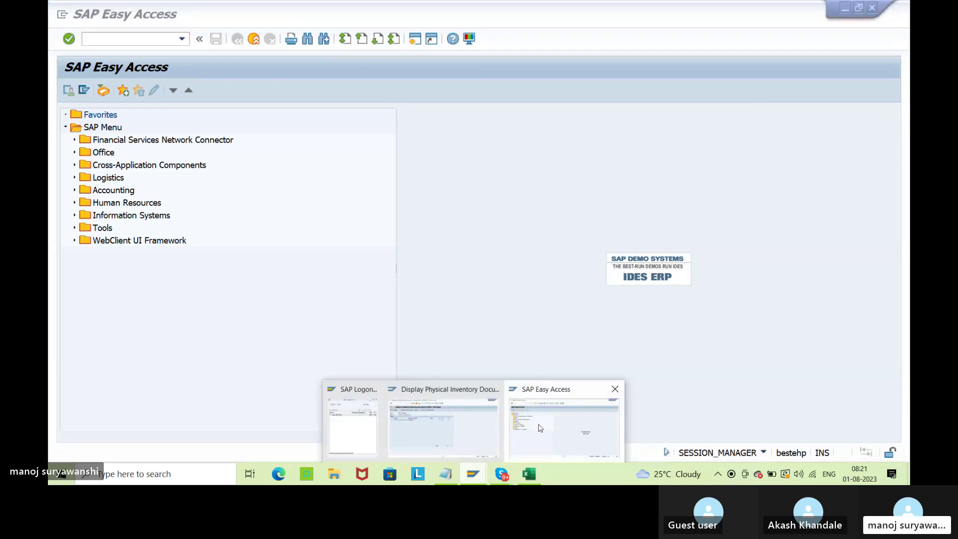
Step: Leave MI03, check the unrestricted stock of material 256 in SL03 with transaction MMBE, and switch back to the SAP Easy Access session
click(474, 428)
click(233, 42)
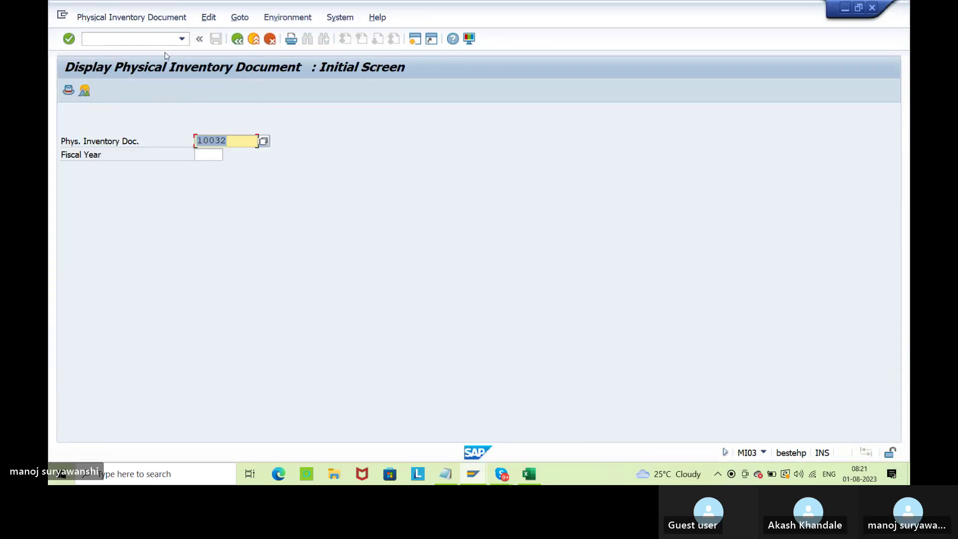
click(236, 40)
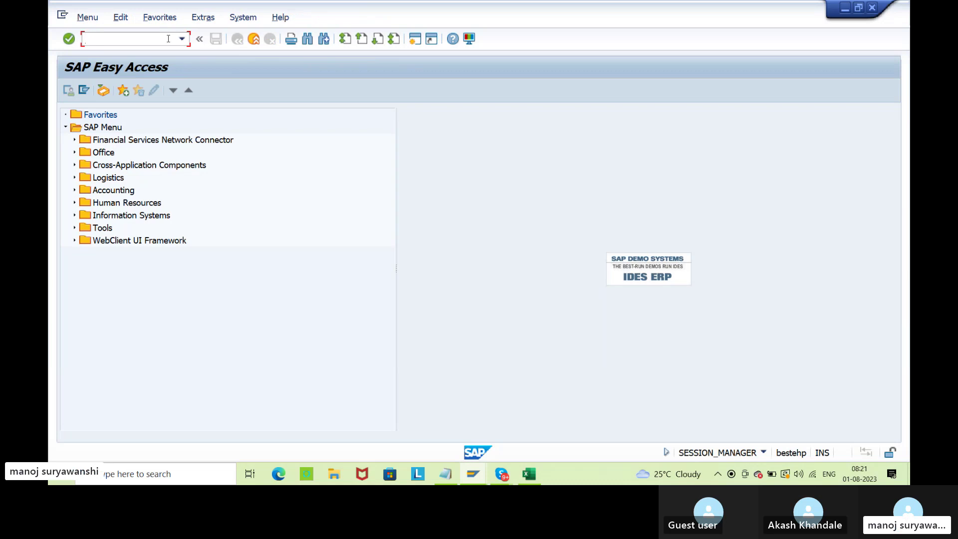
text(mmbe)
key(Return)
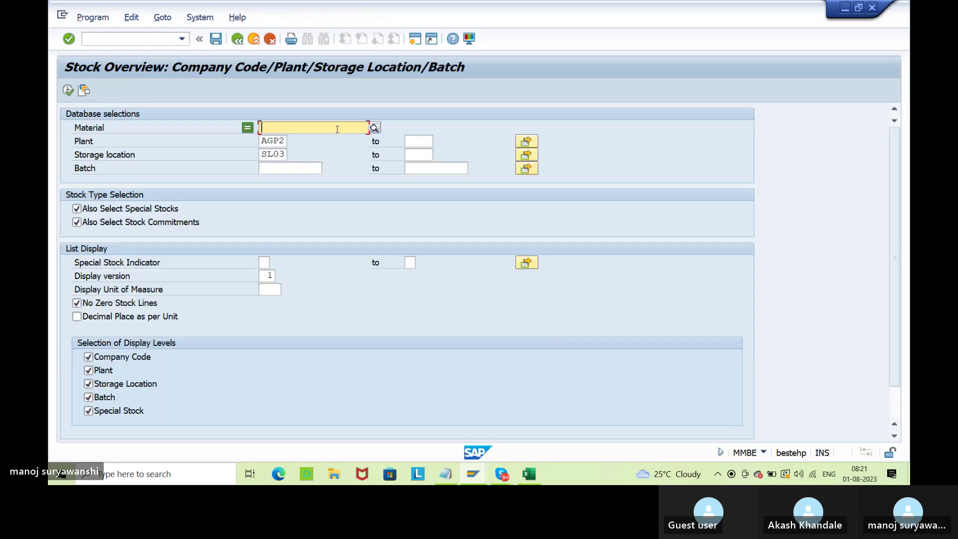
click(337, 129)
click(310, 135)
click(68, 90)
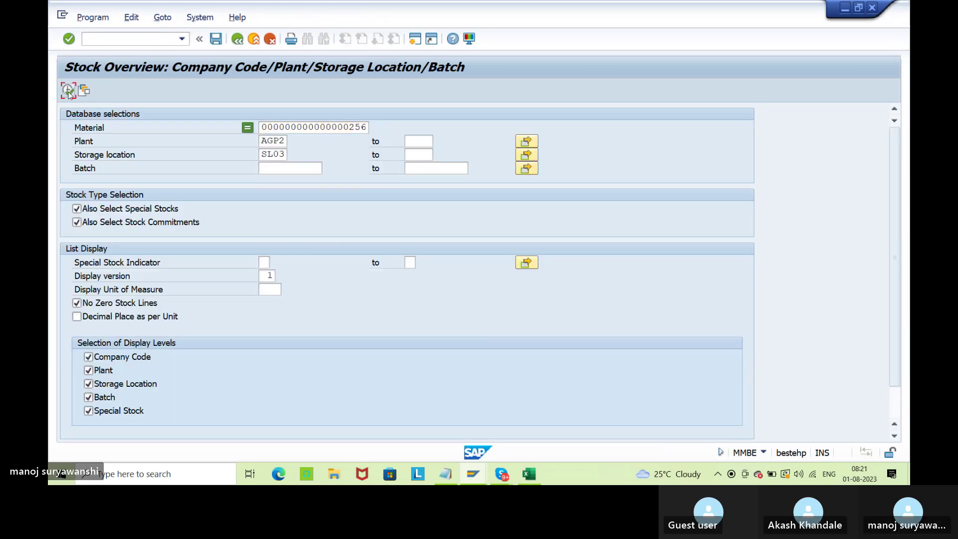
click(359, 289)
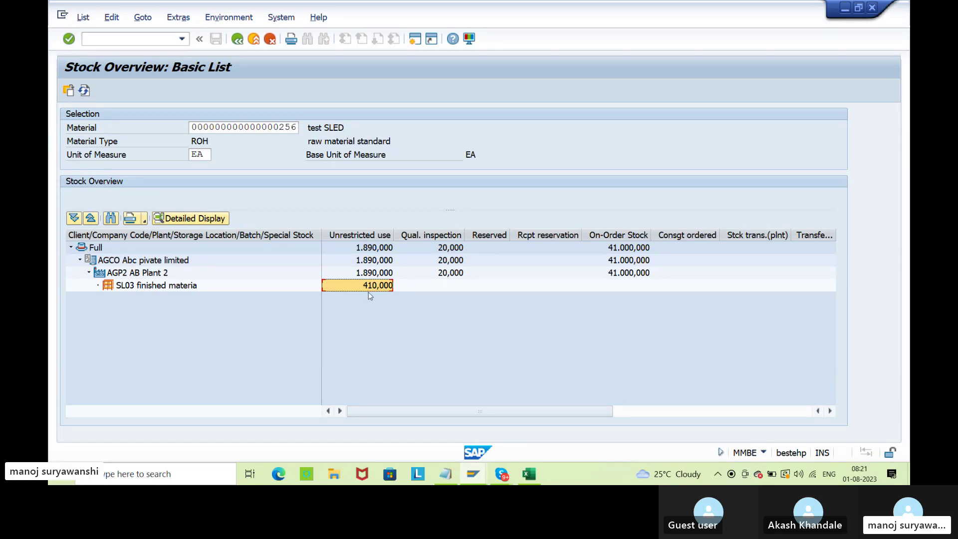
click(475, 473)
click(560, 427)
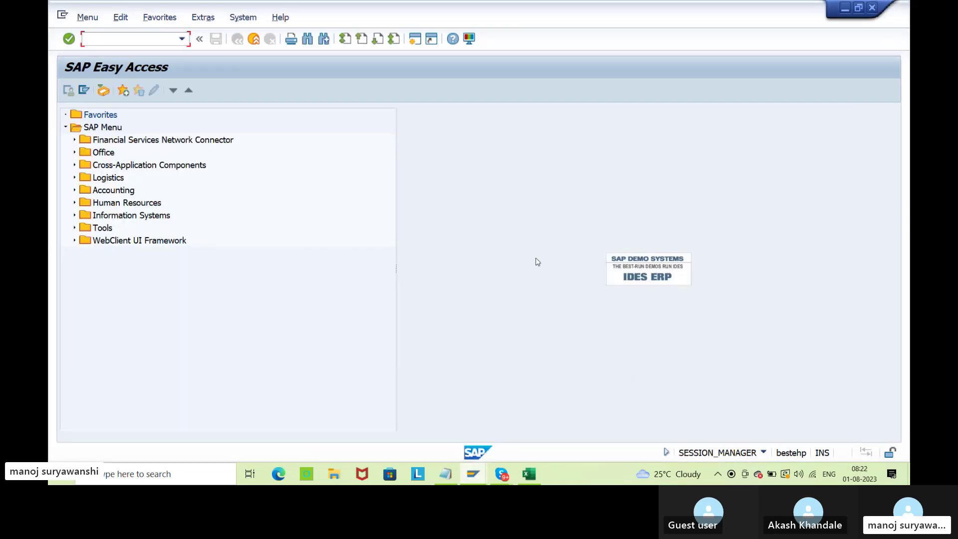
text(mi10)
key(Return)
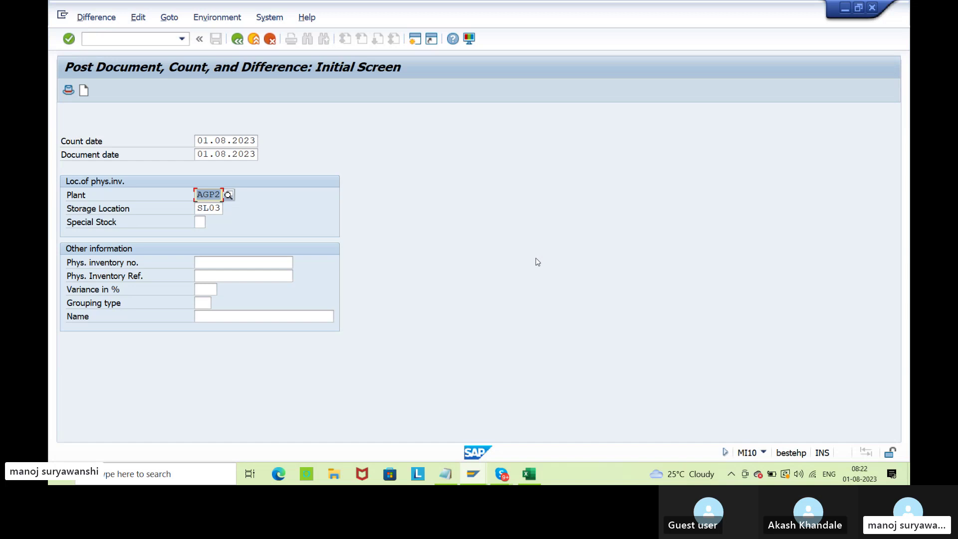
key(Return)
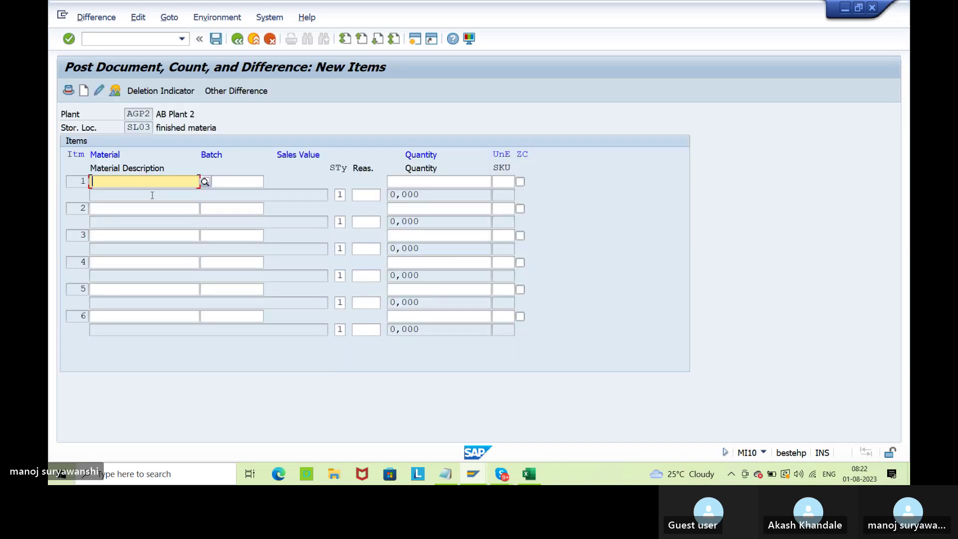
key(BackSpace)
click(144, 190)
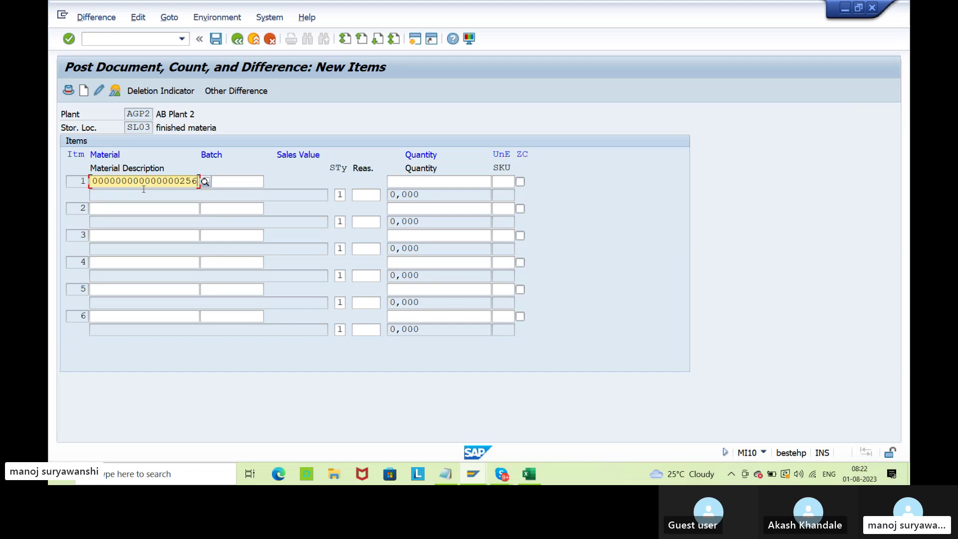
click(443, 182)
text(410)
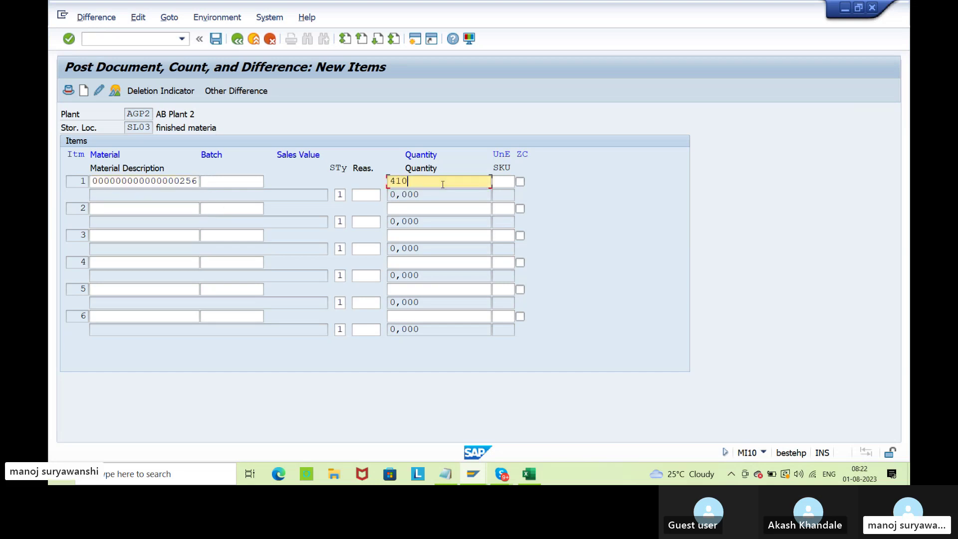
key(alt+Tab)
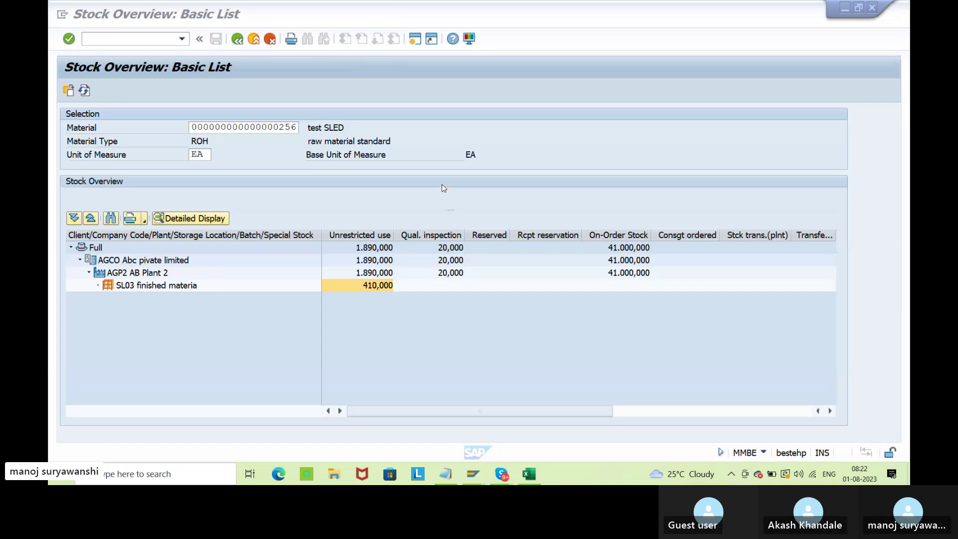
key(alt+Tab)
click(434, 187)
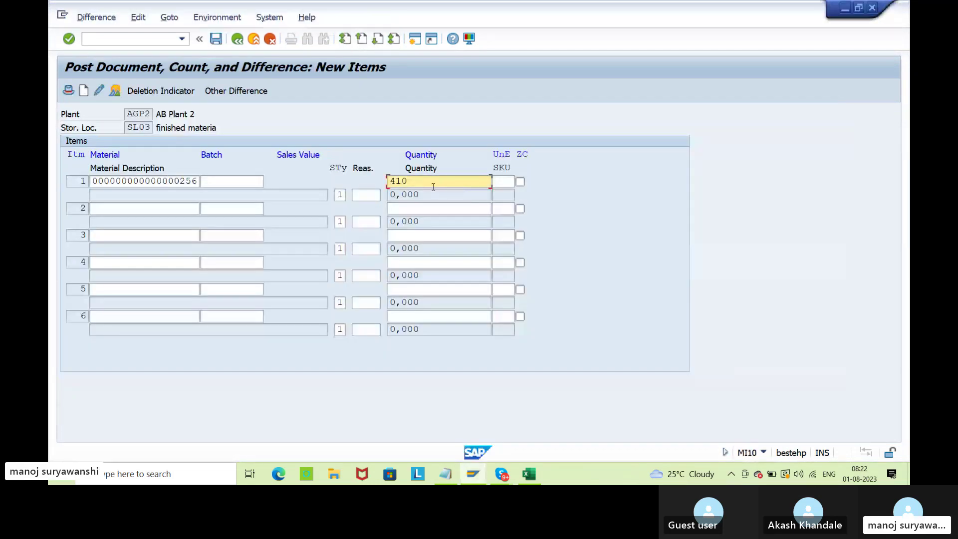
key(BackSpace)
key(BackSpace)
text(20)
key(Return)
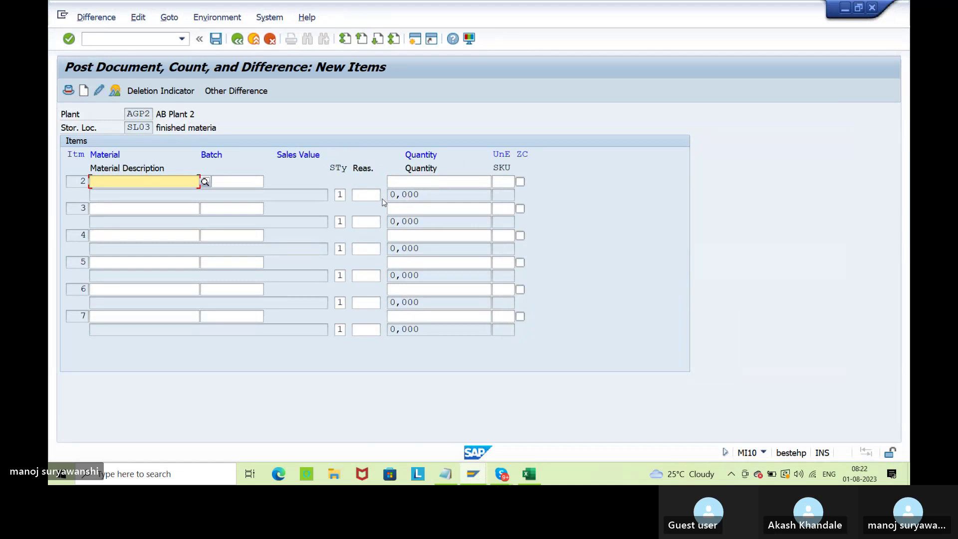
click(254, 39)
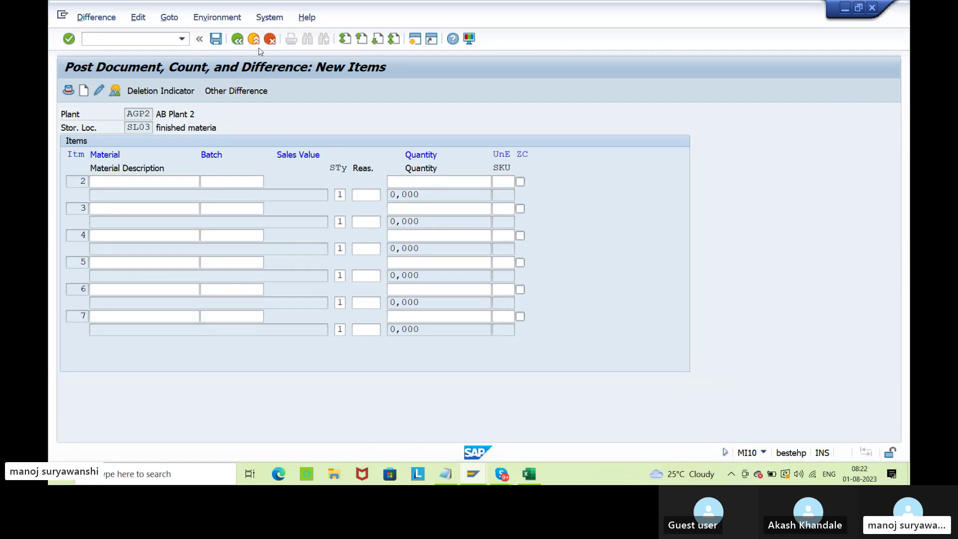
click(354, 246)
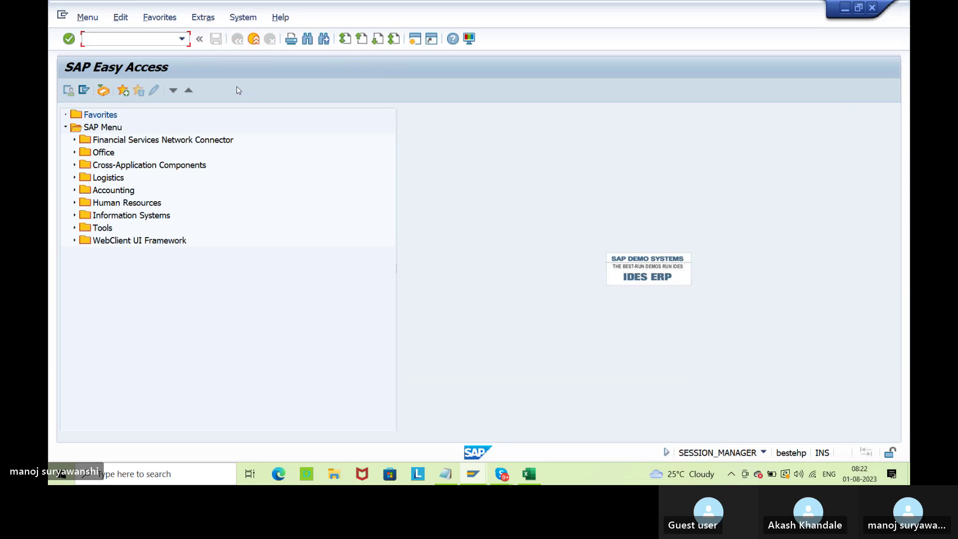
Step: Start transaction MI10 for plant AGP2 and storage location SL03, and enter material 256 with counted quantity 420 as item 1
text(mi10)
key(Return)
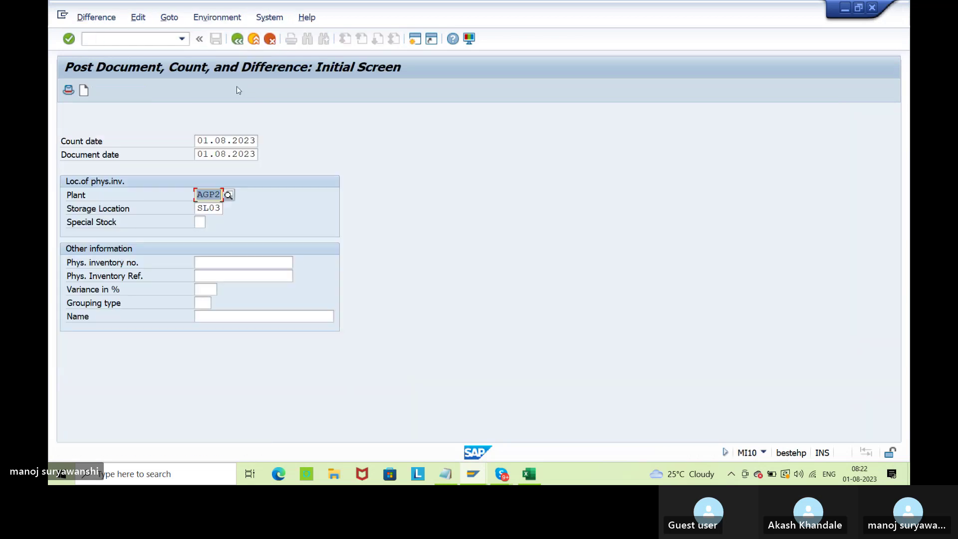
key(Return)
click(163, 195)
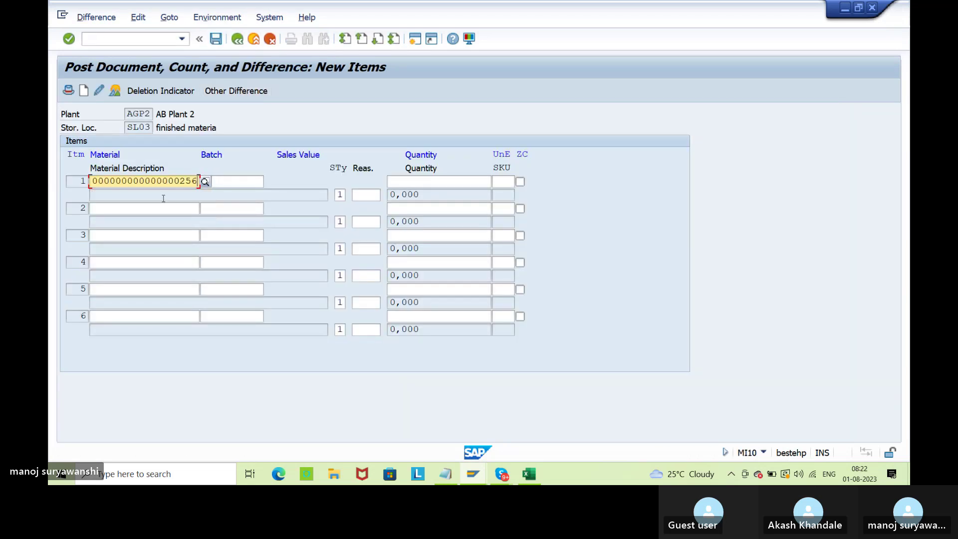
key(Tab)
key(Tab)
key(space)
click(413, 196)
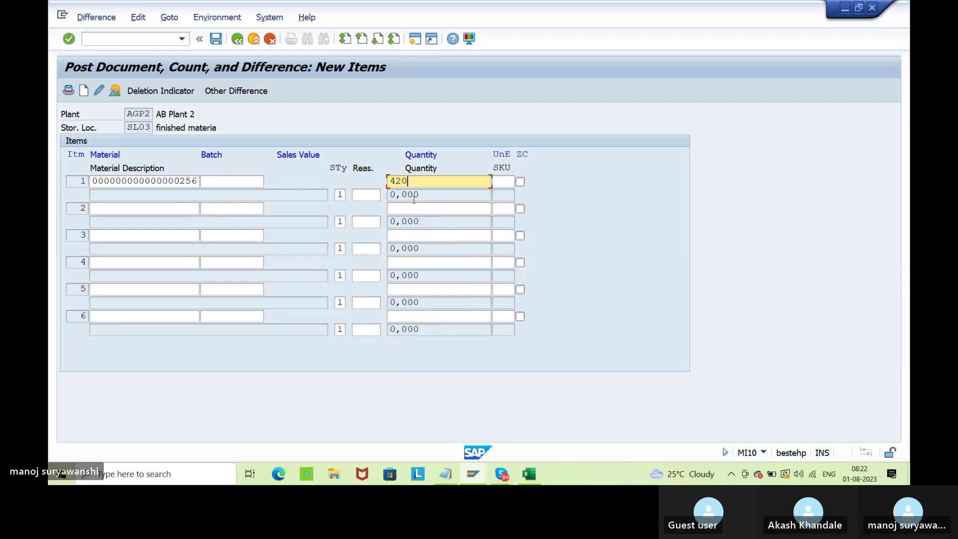
Step: Assign reason 0001 for the inventory difference to item 1 and post the document, count and difference together
click(364, 195)
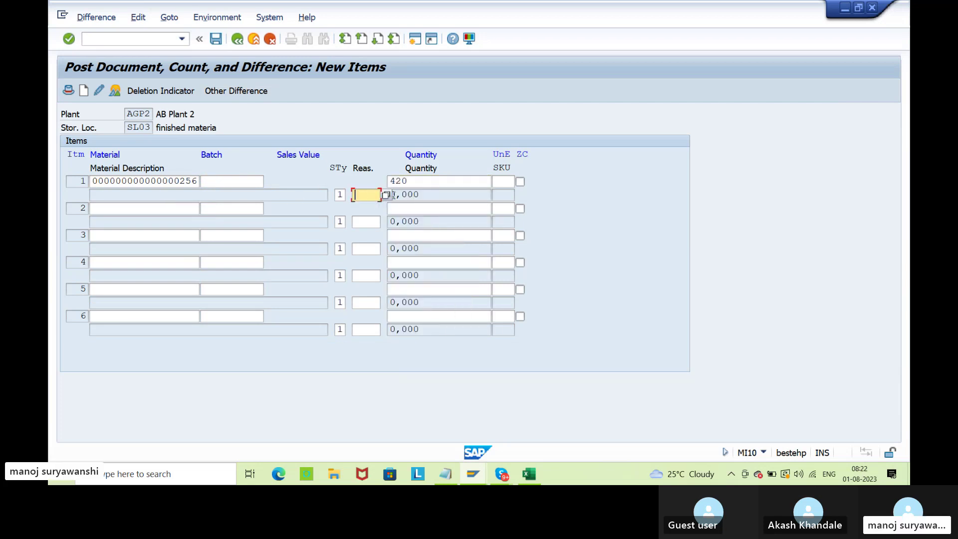
click(386, 194)
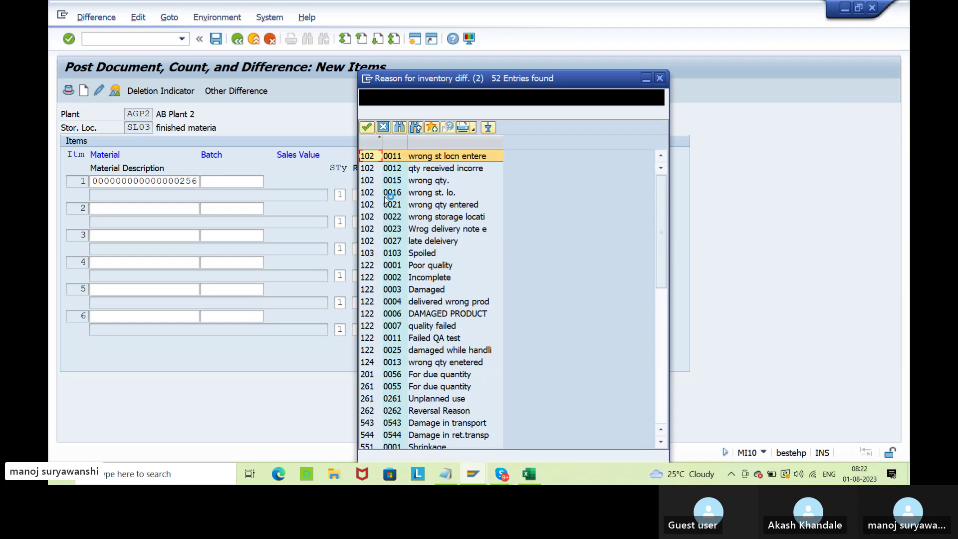
scroll(456, 299, down, 5)
double_click(366, 338)
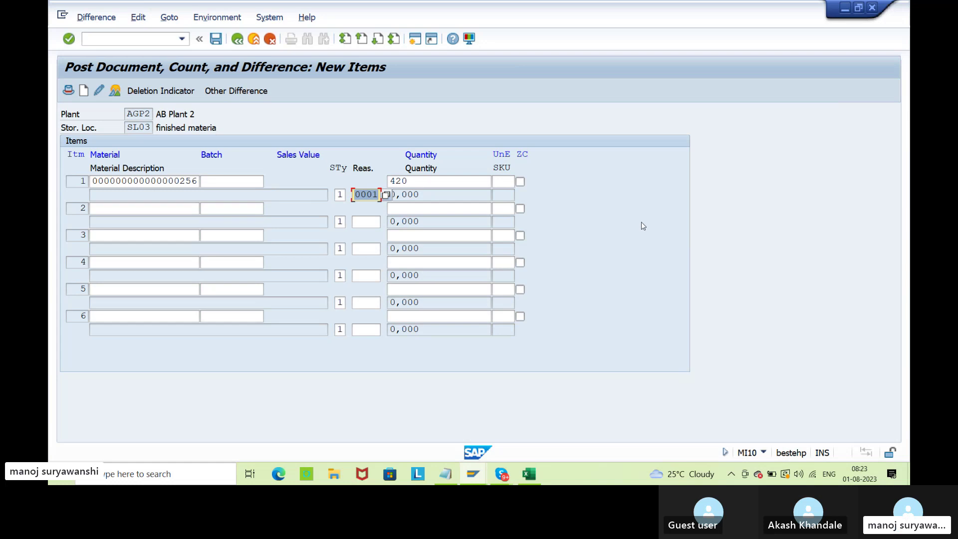
click(215, 38)
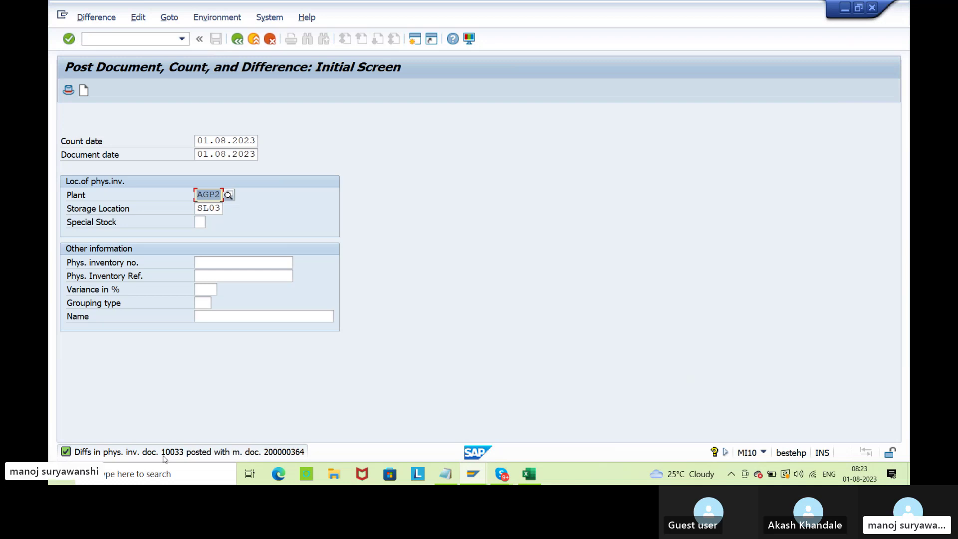
Step: Leave transaction MI10 and display physical inventory document 10033 in transaction MI03
click(238, 41)
text(mi03)
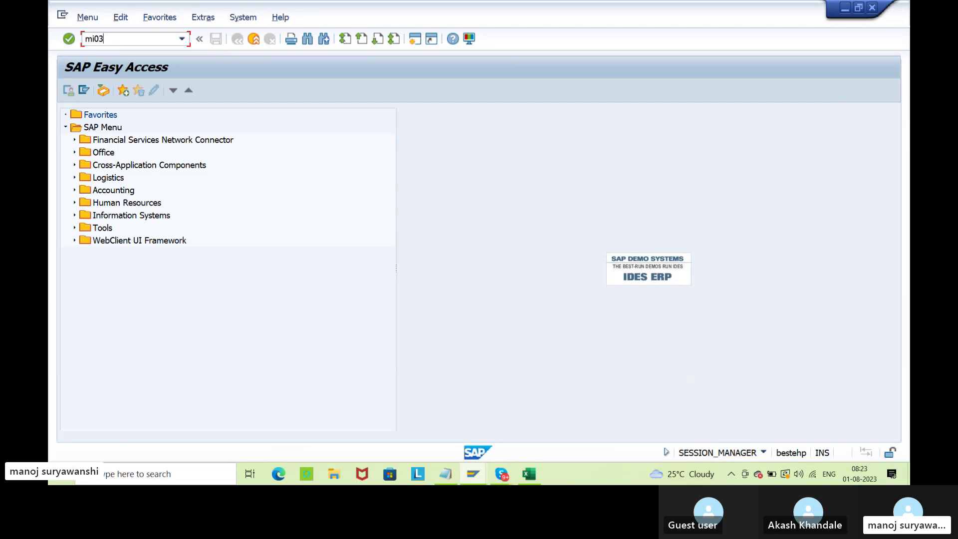
key(Return)
key(Return)
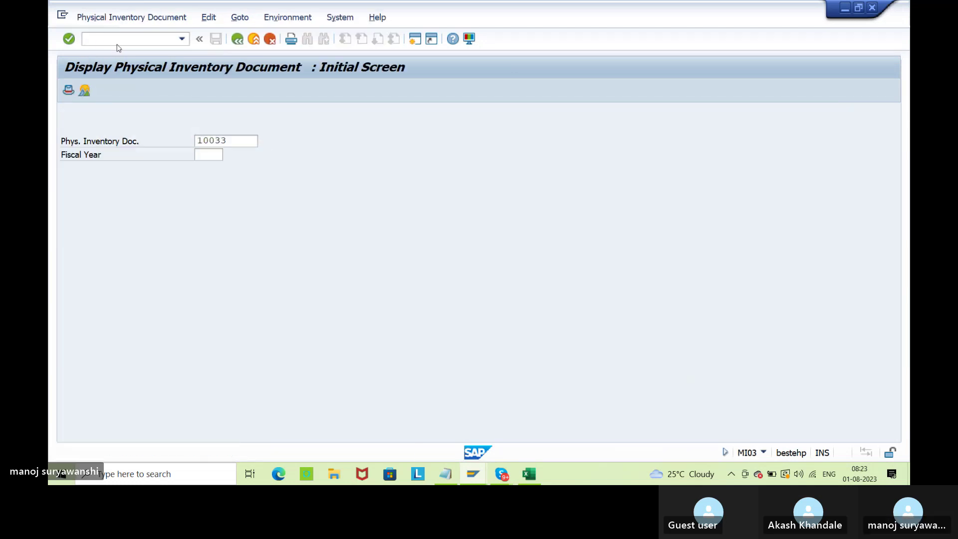
Step: Examine the inventory status and the quantity difference in the physical inventory history of item 1, and return to SAP Easy Access
click(196, 90)
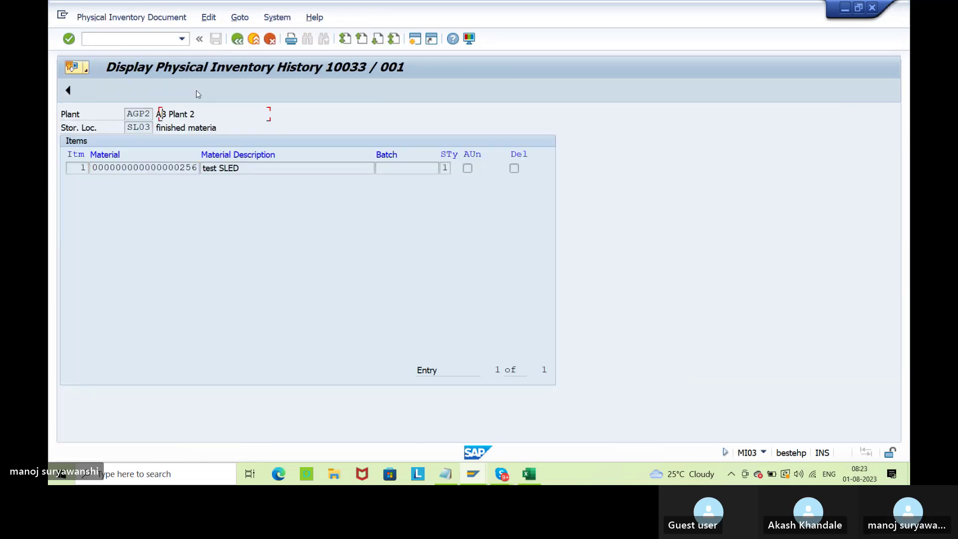
drag(240, 209, 172, 209)
click(172, 209)
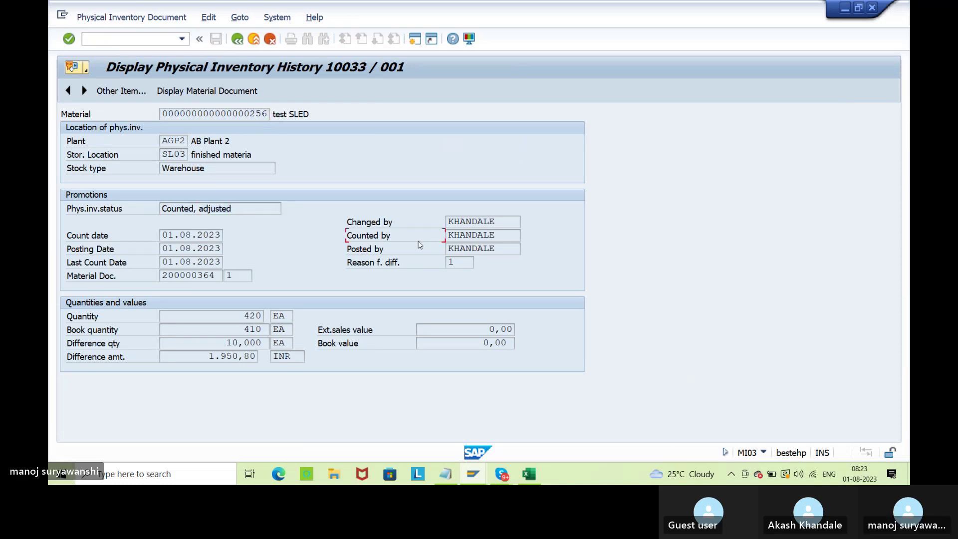
click(237, 39)
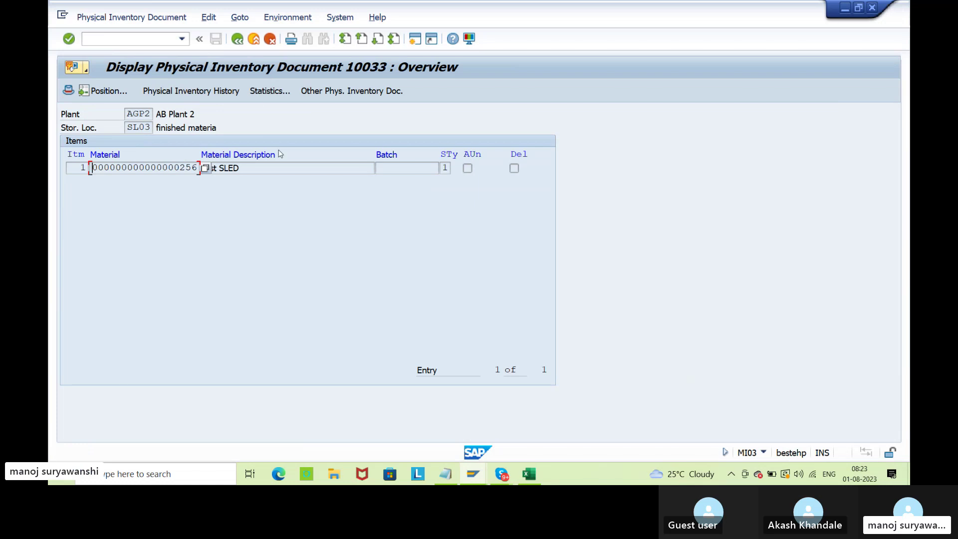
click(237, 39)
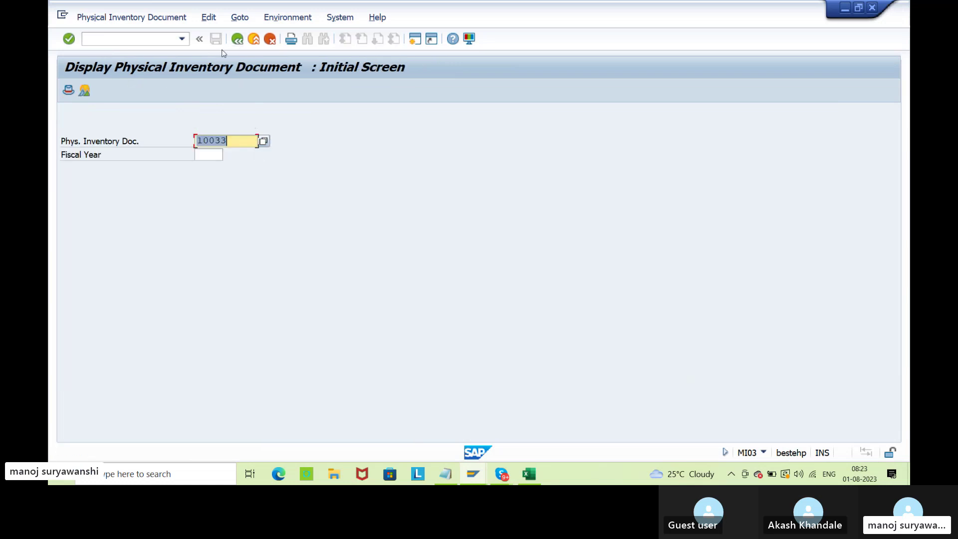
click(237, 39)
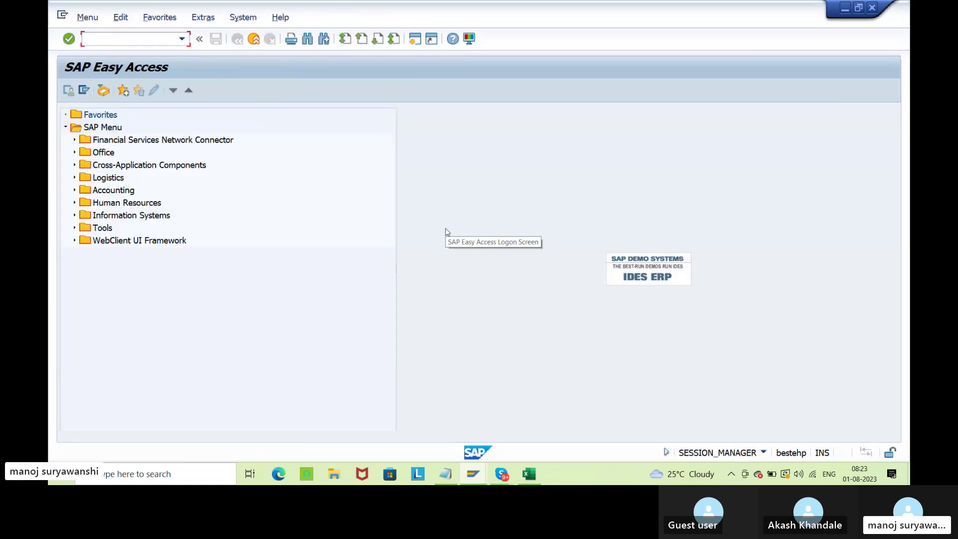
Step: Switch to the Skype group call window
click(895, 295)
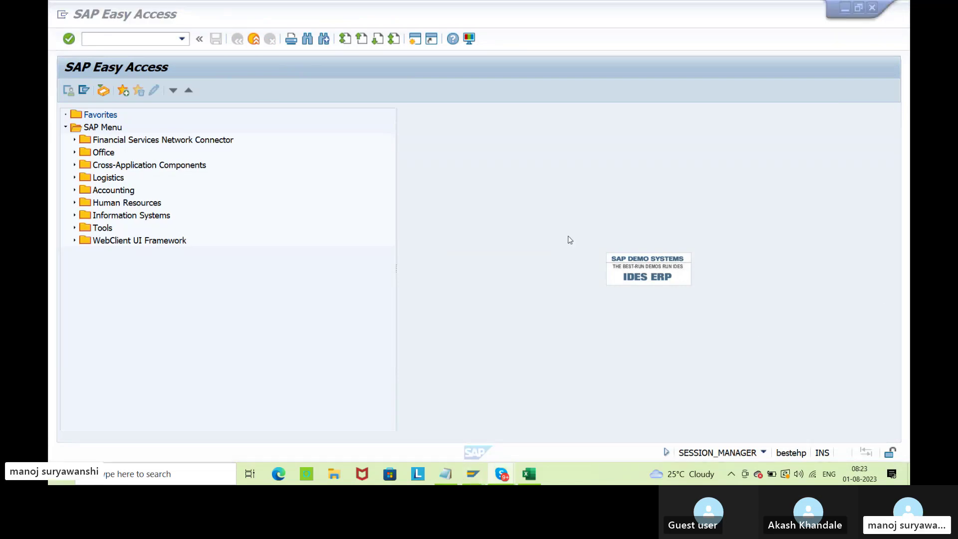
double_click(745, 287)
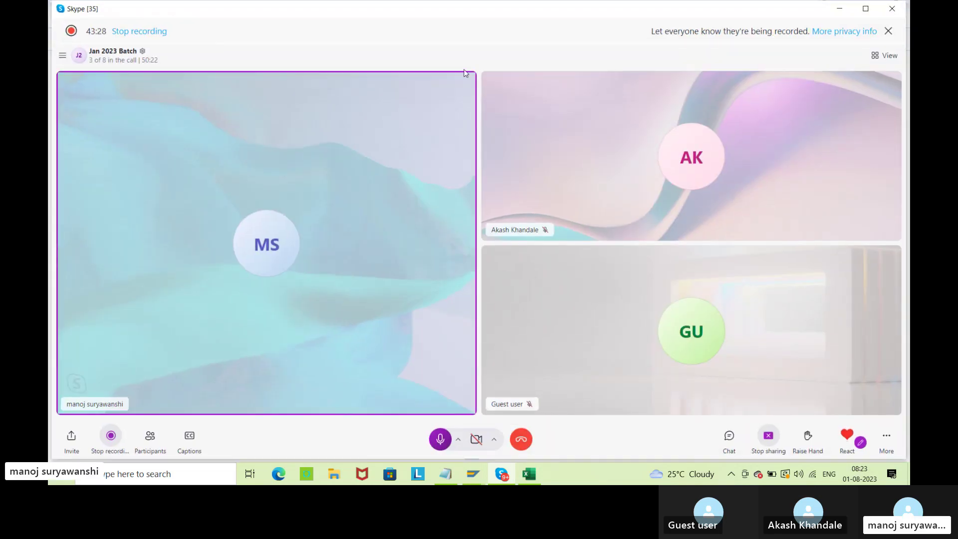